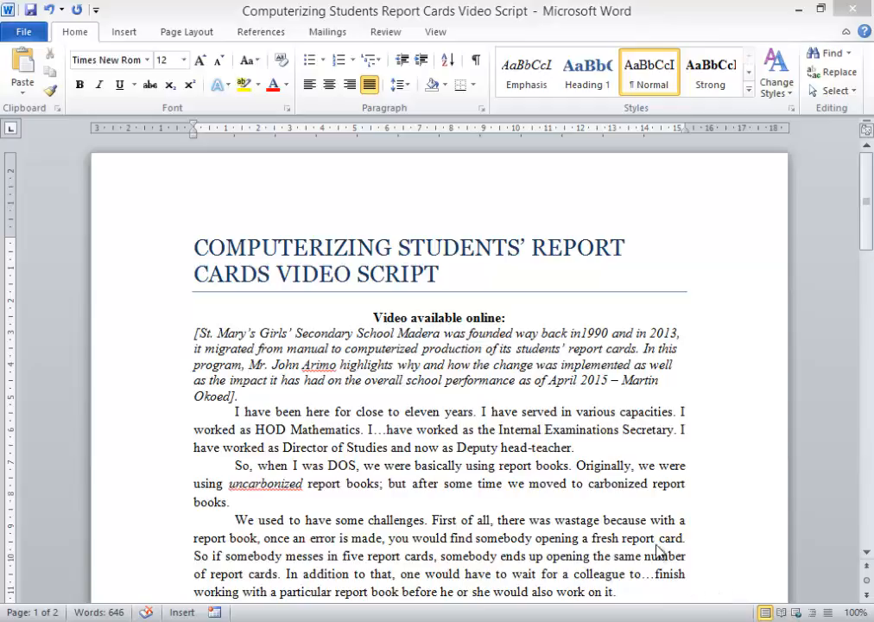
Step: Add the zoom slider to the status bar
scroll(673, 540, down, 7)
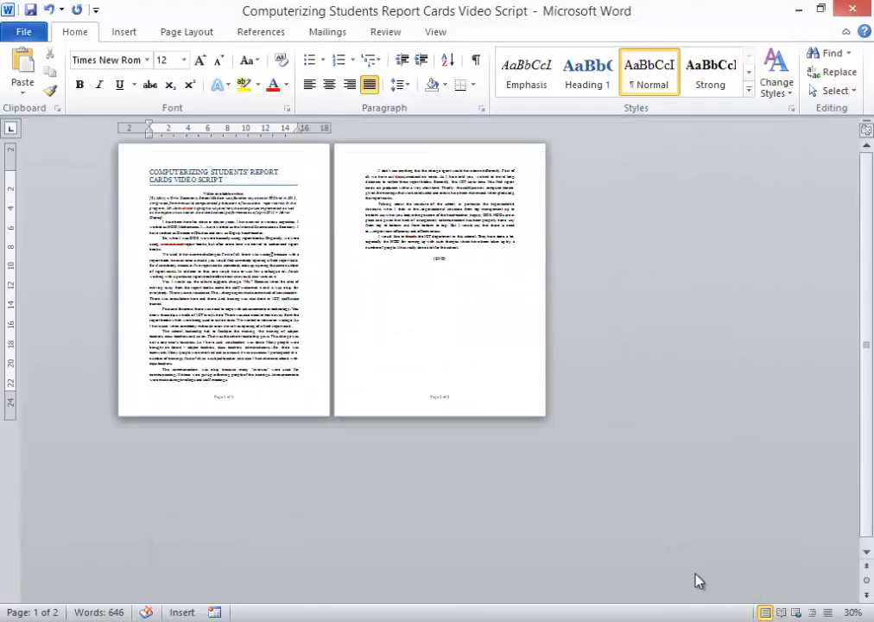
right_click(715, 617)
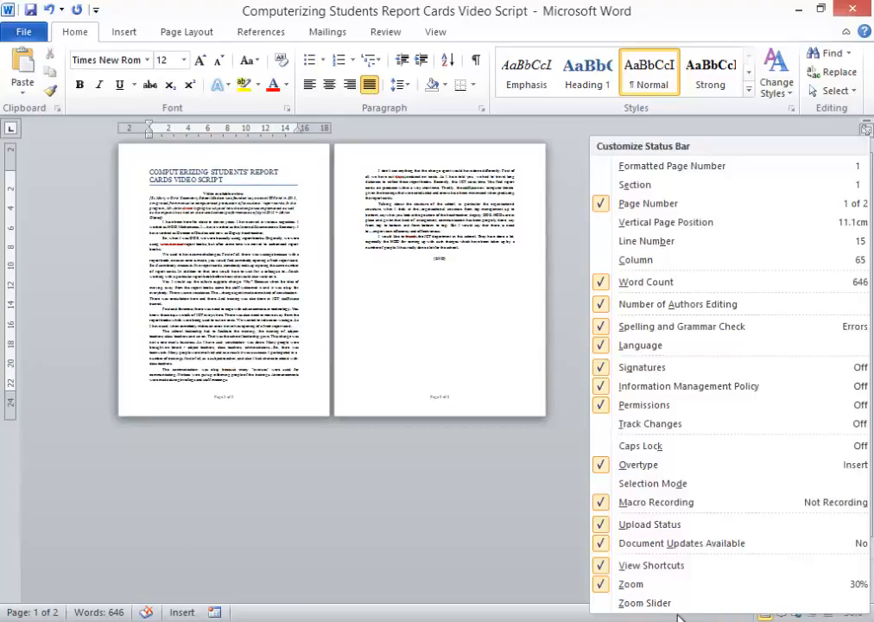
click(646, 603)
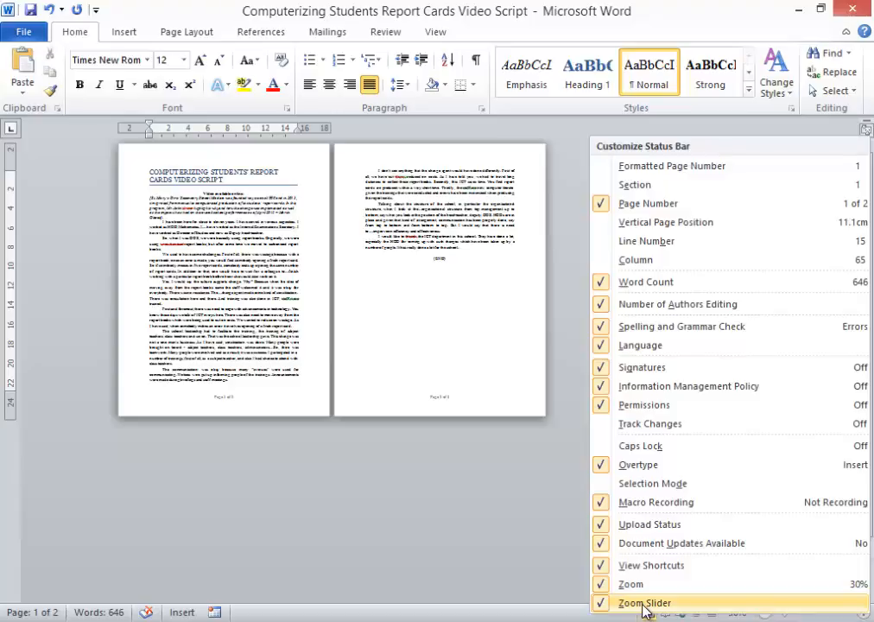
click(465, 529)
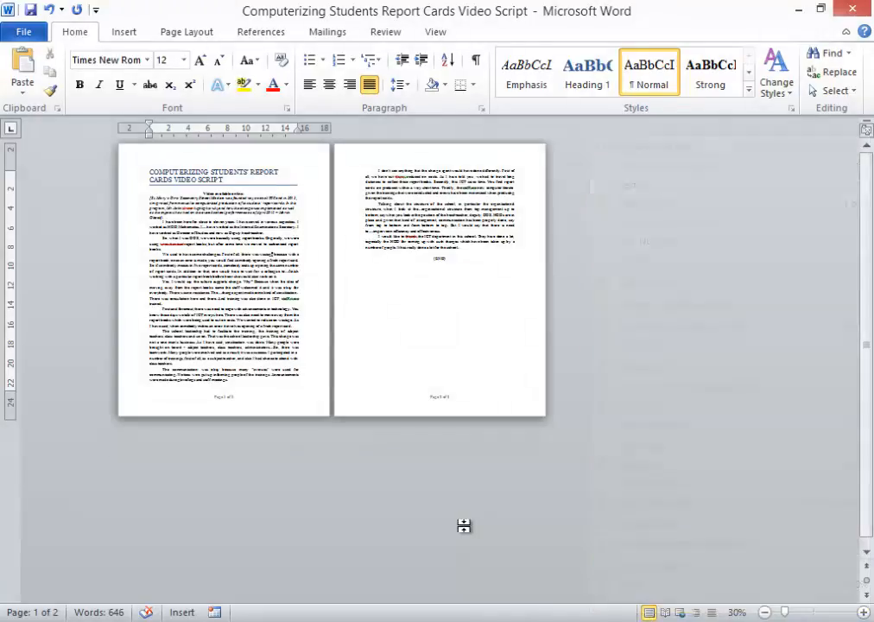
Step: Zoom the document in to 100%
click(864, 612)
click(864, 612)
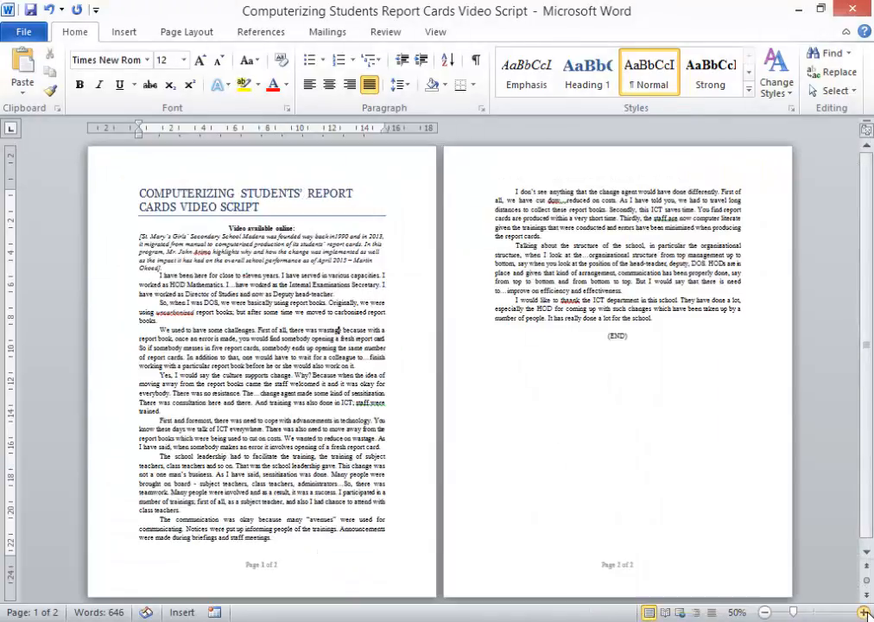
click(864, 612)
click(864, 612)
click(864, 612)
click(864, 611)
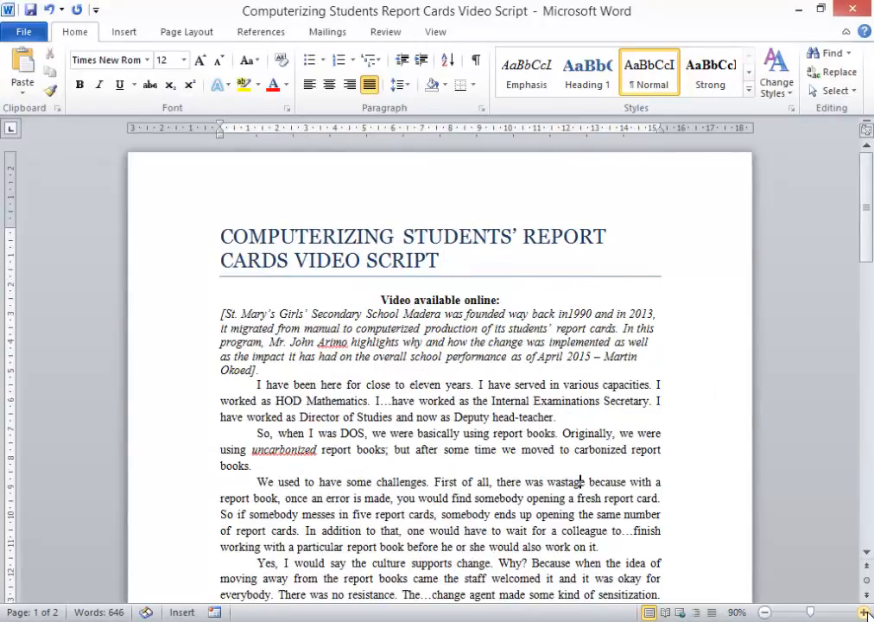
click(864, 612)
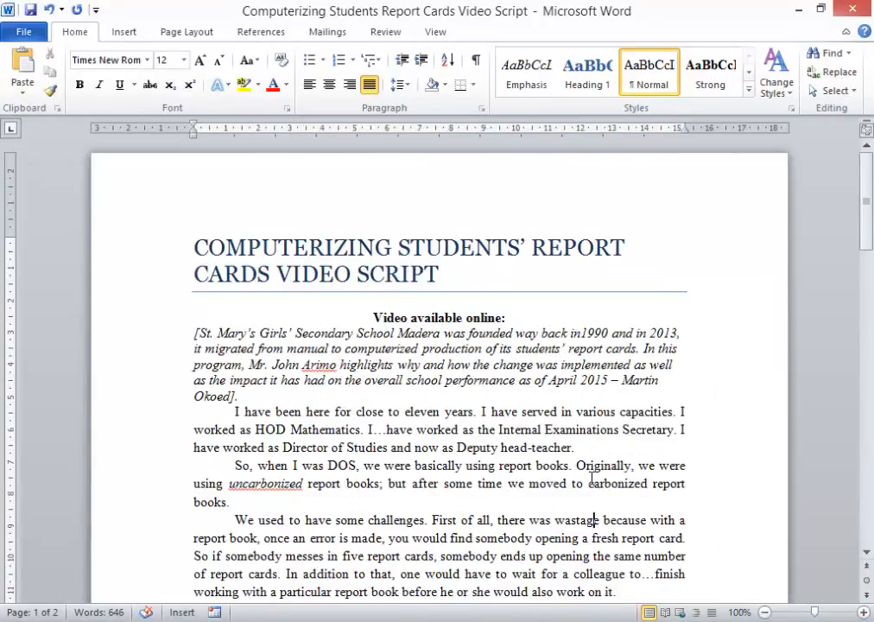
Step: Turn on Track Changes and save the document
click(517, 318)
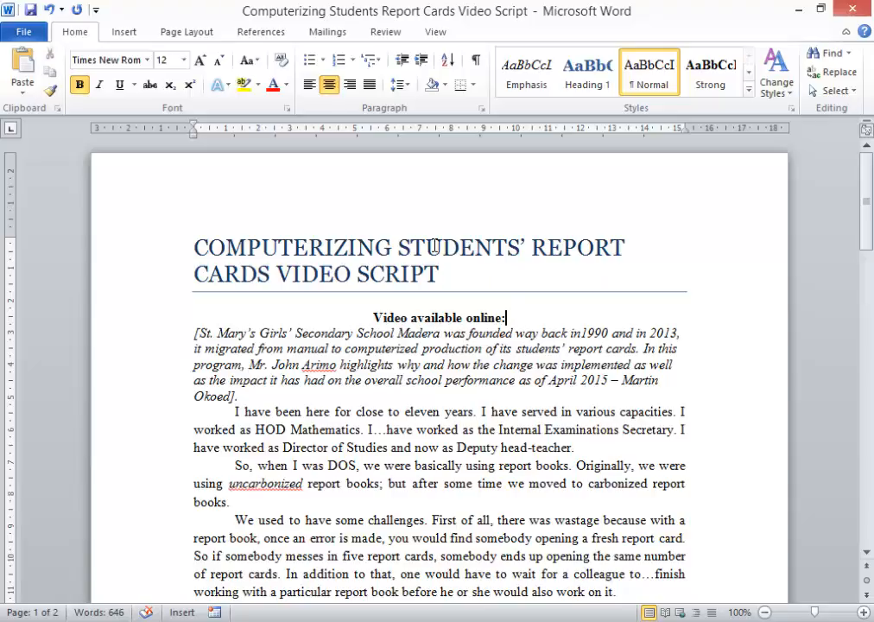
click(377, 38)
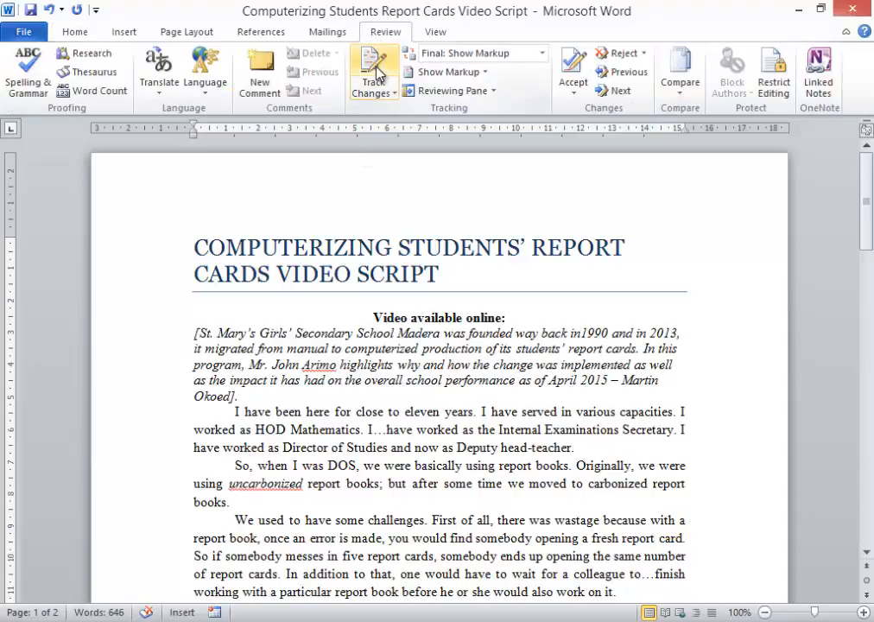
click(378, 73)
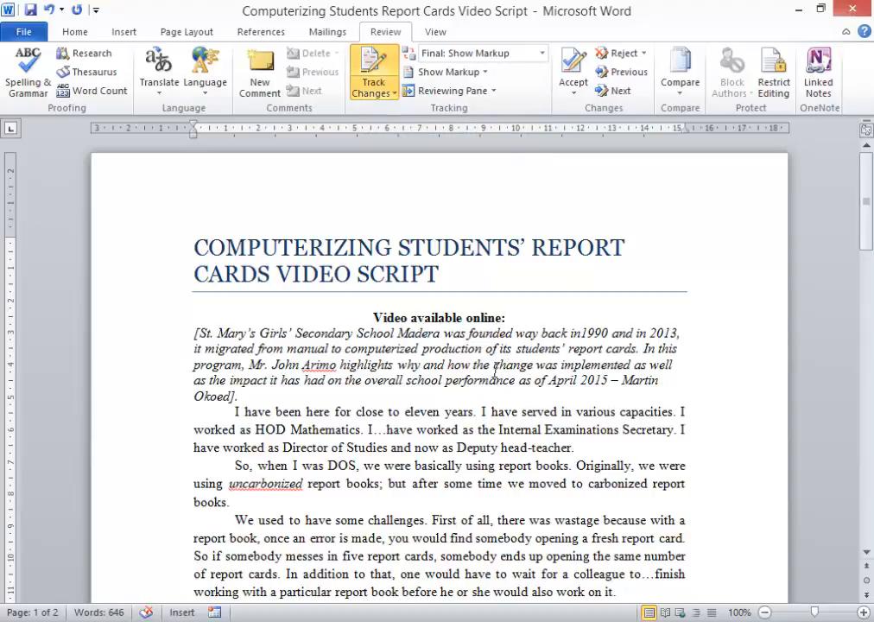
click(31, 11)
Step: Delete the centred line 'Video available online:' below the title
drag(373, 318, 515, 317)
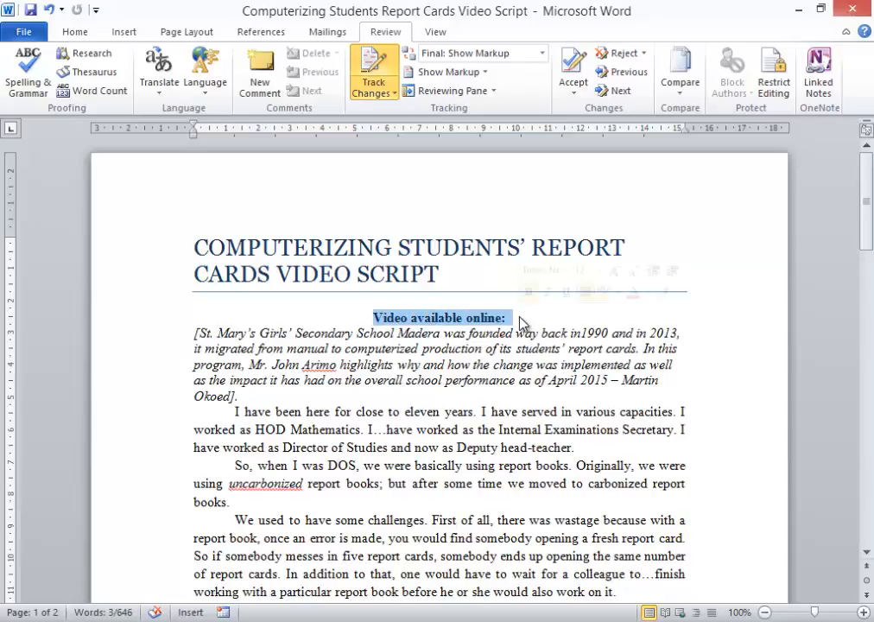
key(Delete)
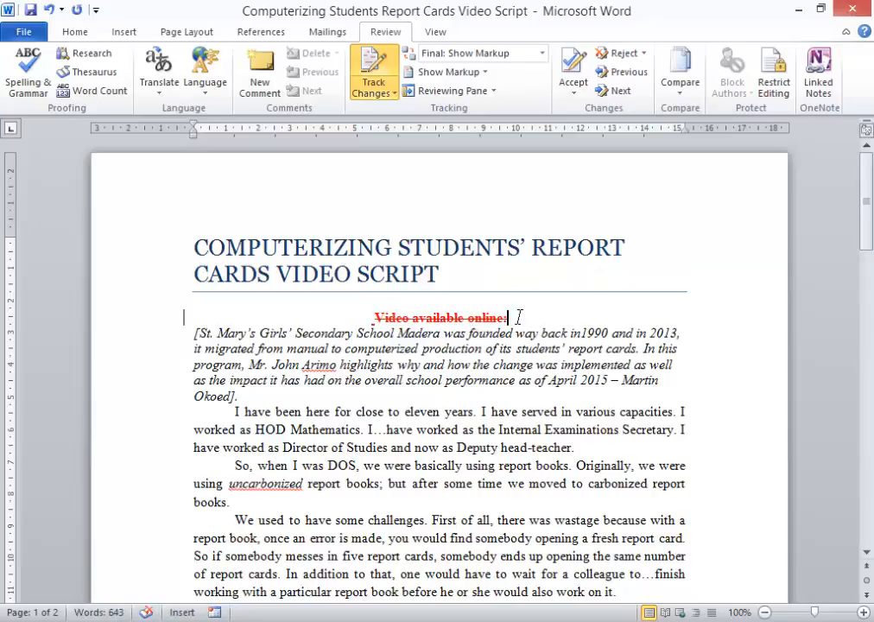
Step: Replace 'and foremost' with 'of all' at the start of the paragraph beginning 'First'
scroll(515, 327, down, 3)
scroll(514, 333, down, 3)
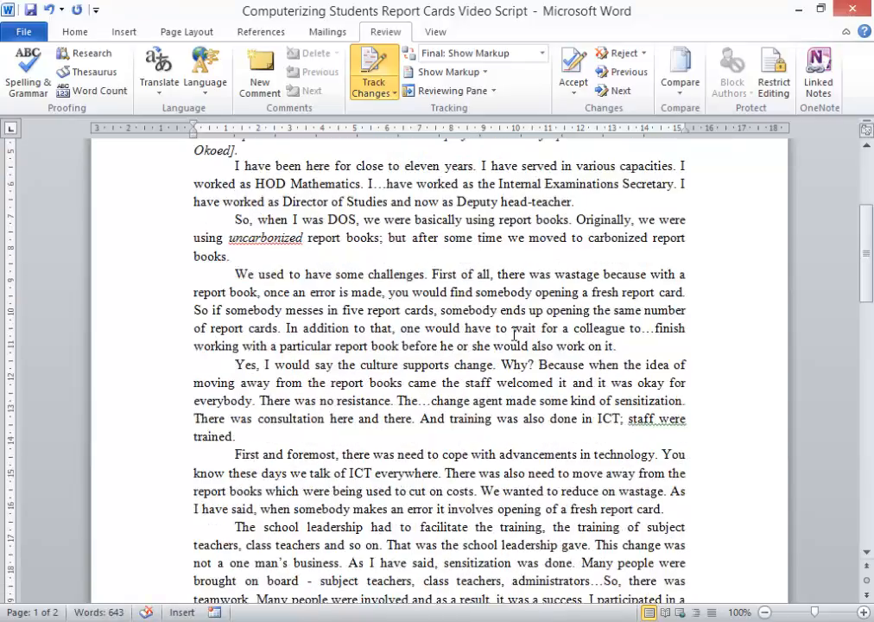
drag(264, 413, 336, 413)
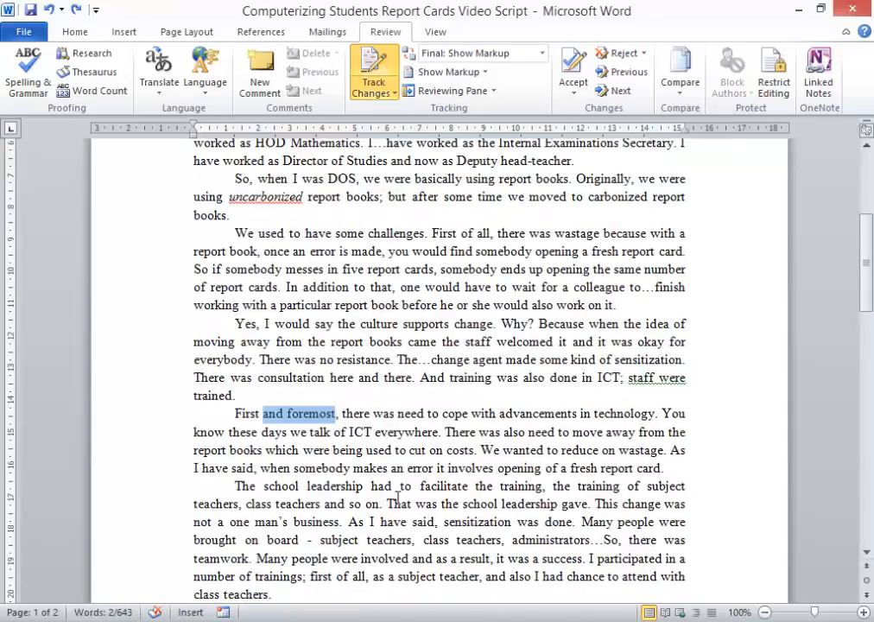
click(311, 481)
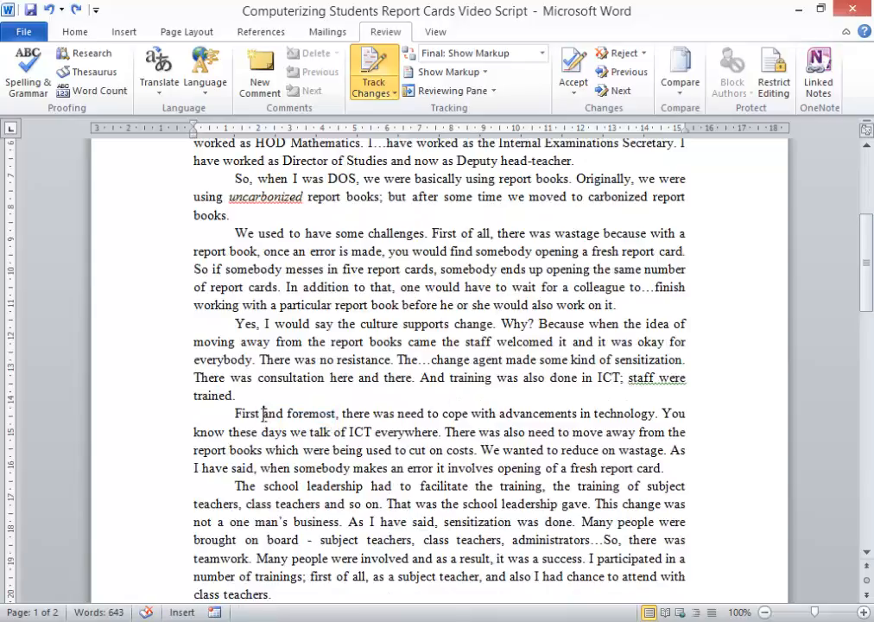
drag(263, 413, 322, 421)
key(Delete)
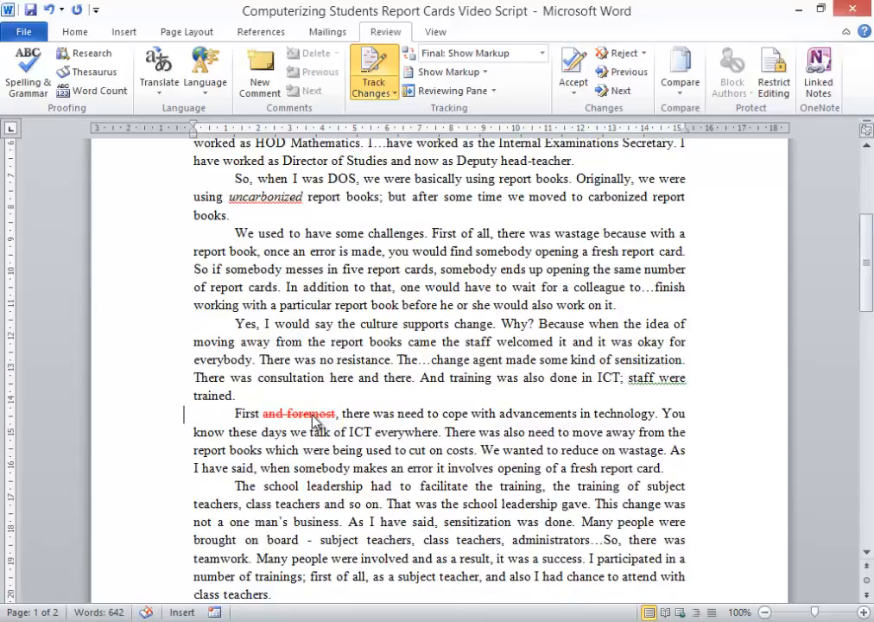
text(of all)
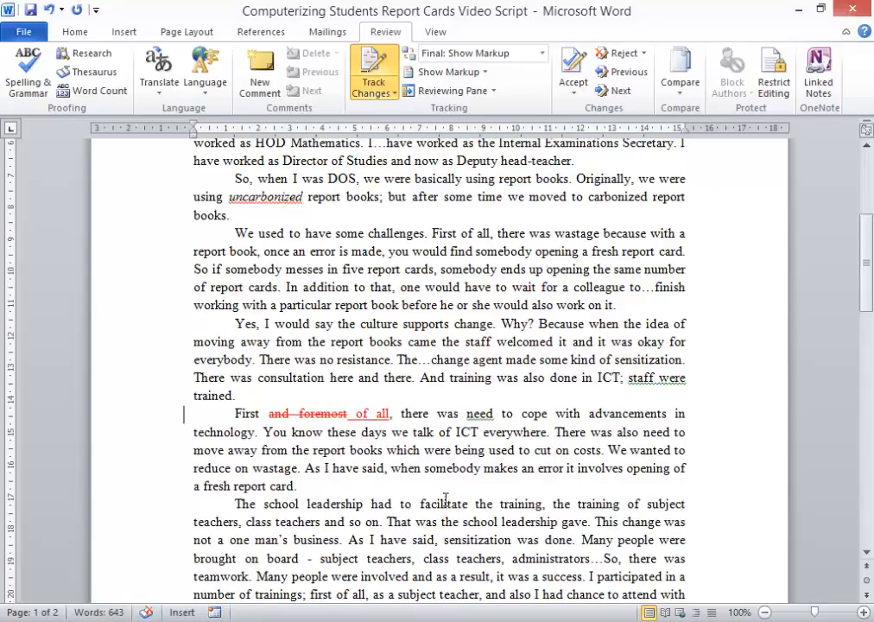
Step: Add the comment 'What did you mean here?' to 'dow…' in the first paragraph on page 2
scroll(415, 473, down, 8)
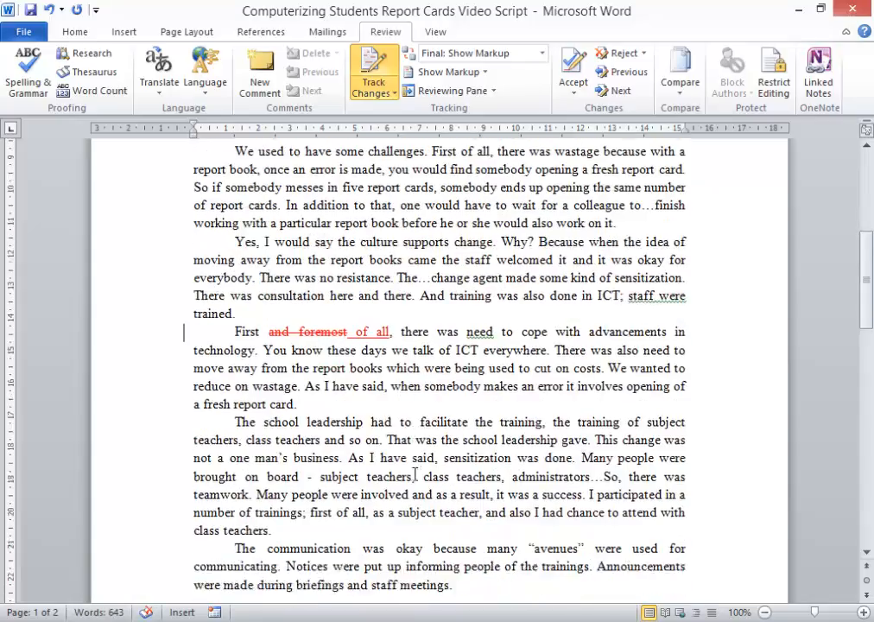
scroll(415, 473, down, 3)
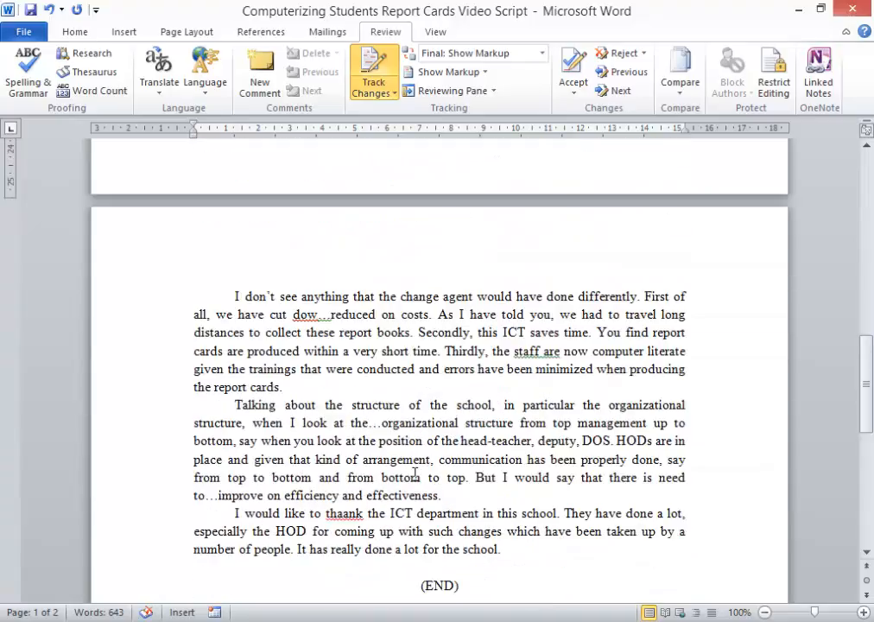
scroll(415, 473, down, 2)
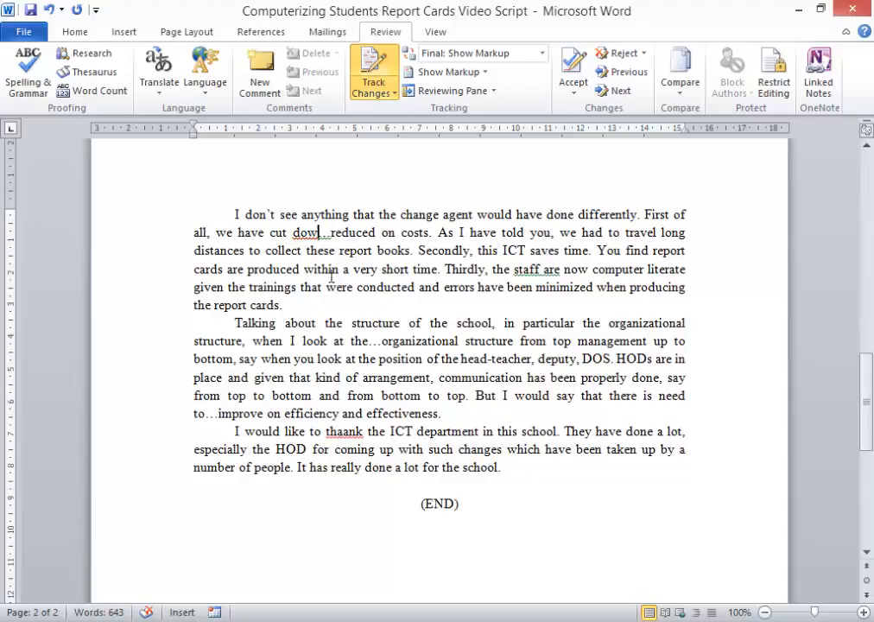
double_click(306, 234)
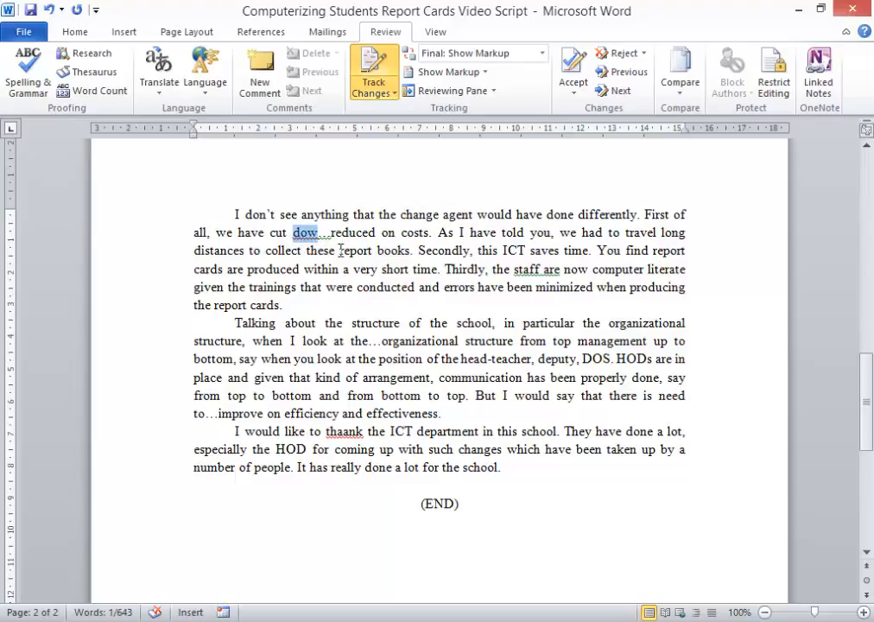
drag(332, 234, 298, 229)
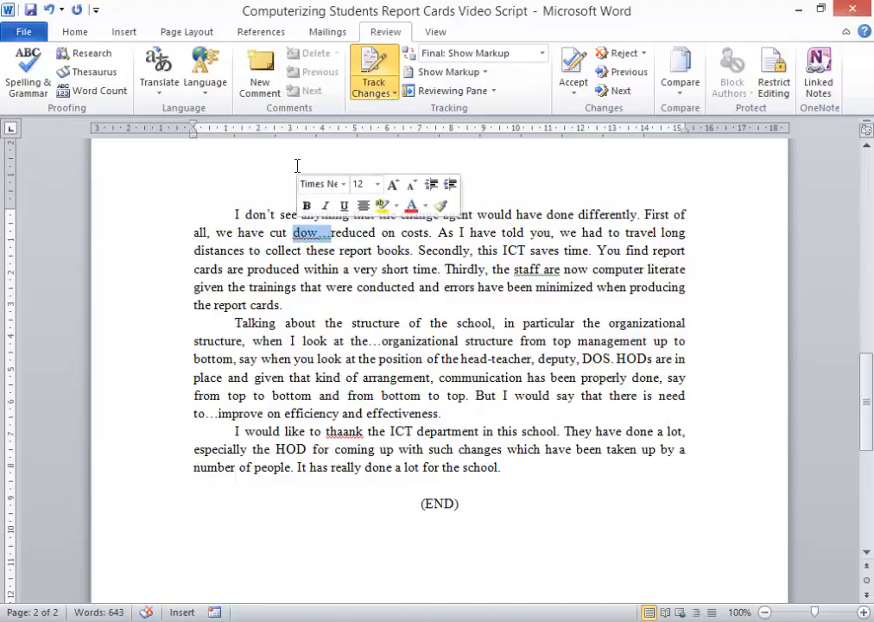
click(259, 79)
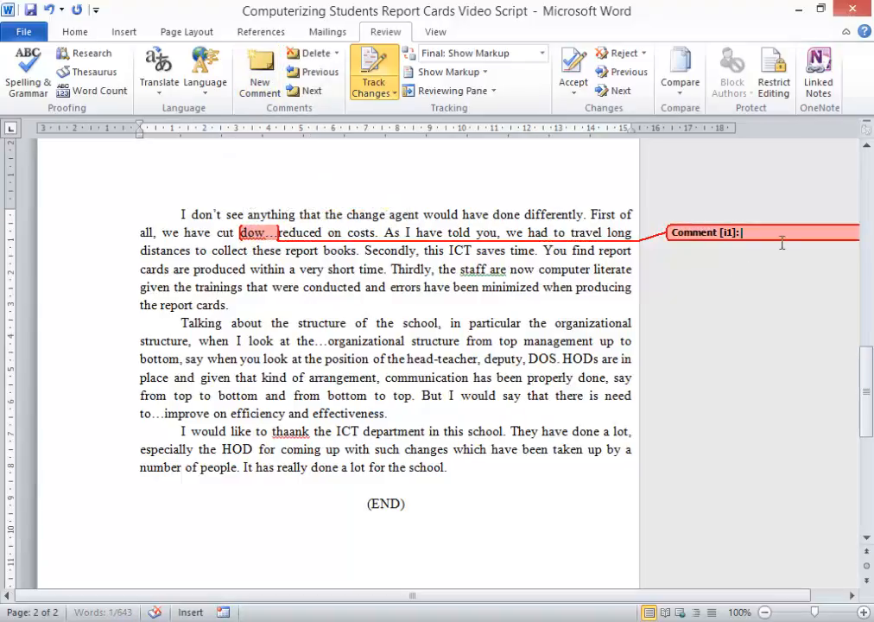
text(What did you me)
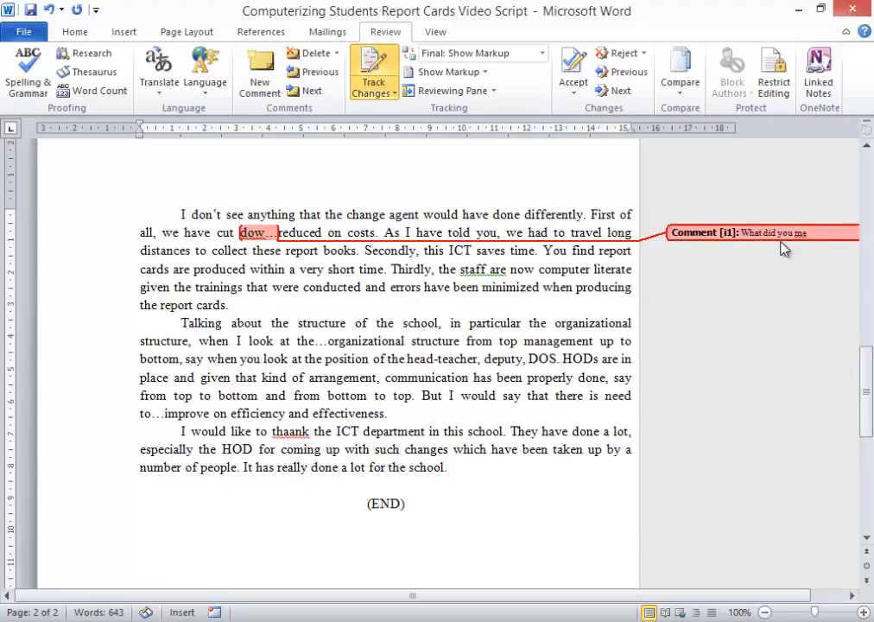
text(an here?)
Step: Delete the extra 'a' in 'thaank' in the last paragraph and save the document
click(402, 282)
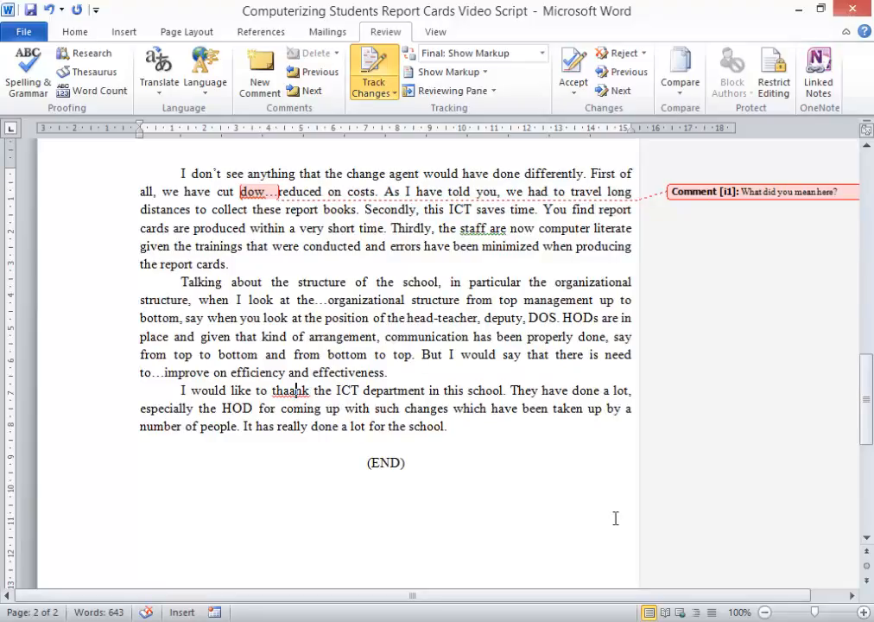
key(BackSpace)
click(478, 391)
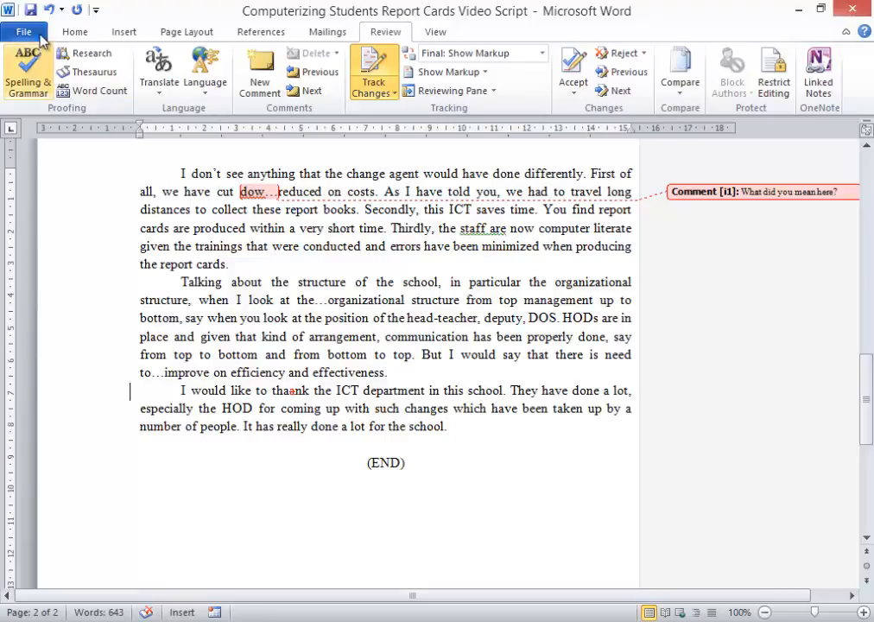
click(30, 11)
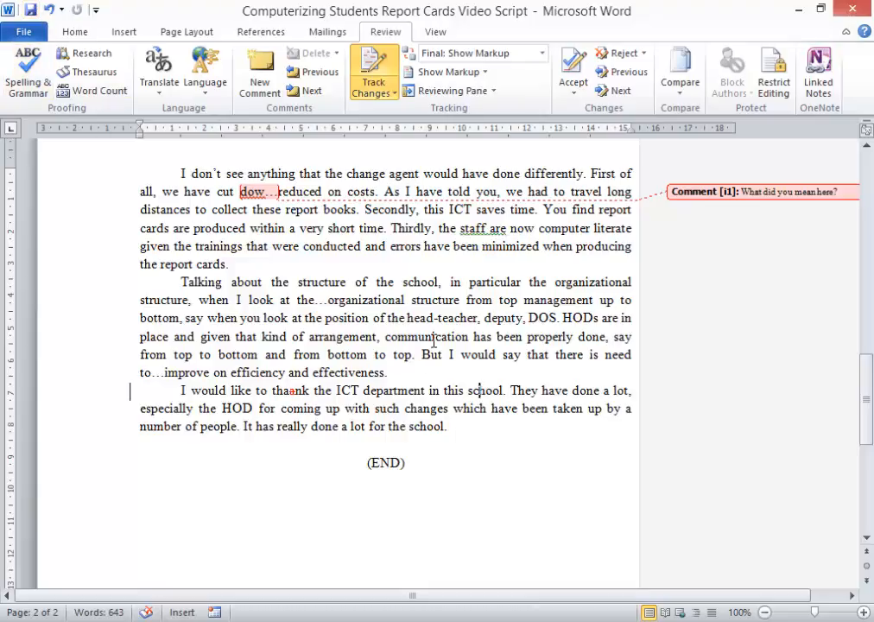
Step: Comment on 'online:' in the deleted line: 'Better to have this out because there is no link provided. If link is there, then insert and reject change made here.'
scroll(434, 342, up, 20)
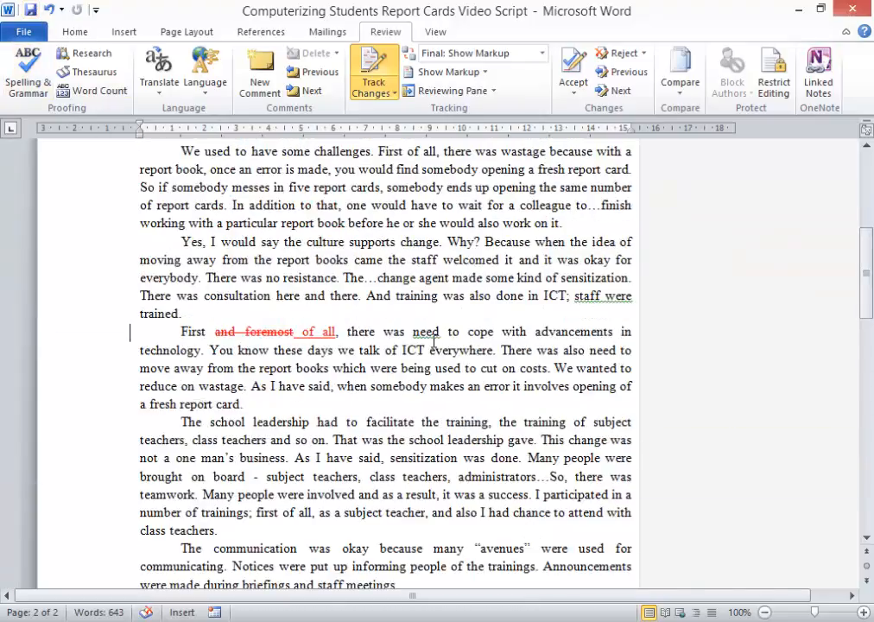
scroll(432, 342, up, 3)
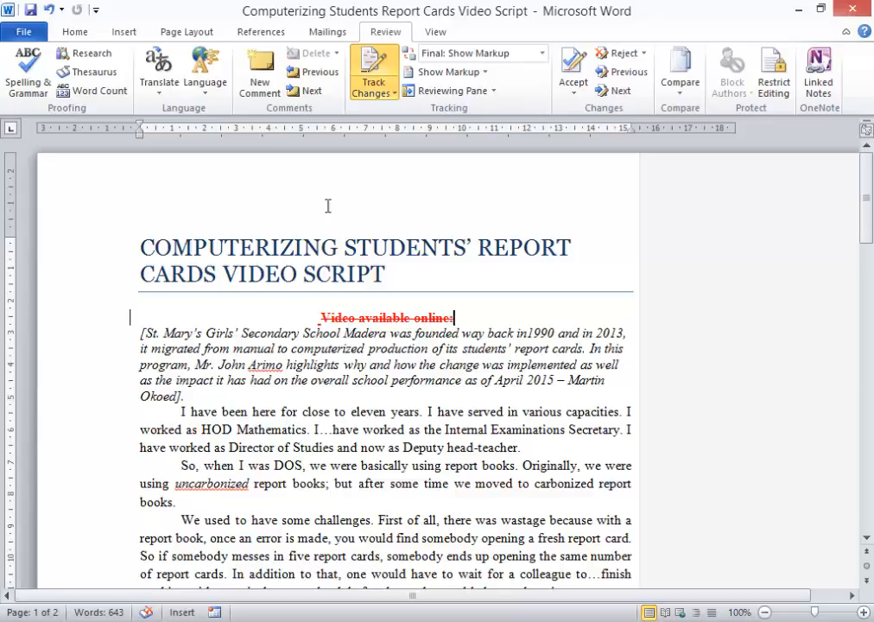
click(260, 78)
text(better to ha)
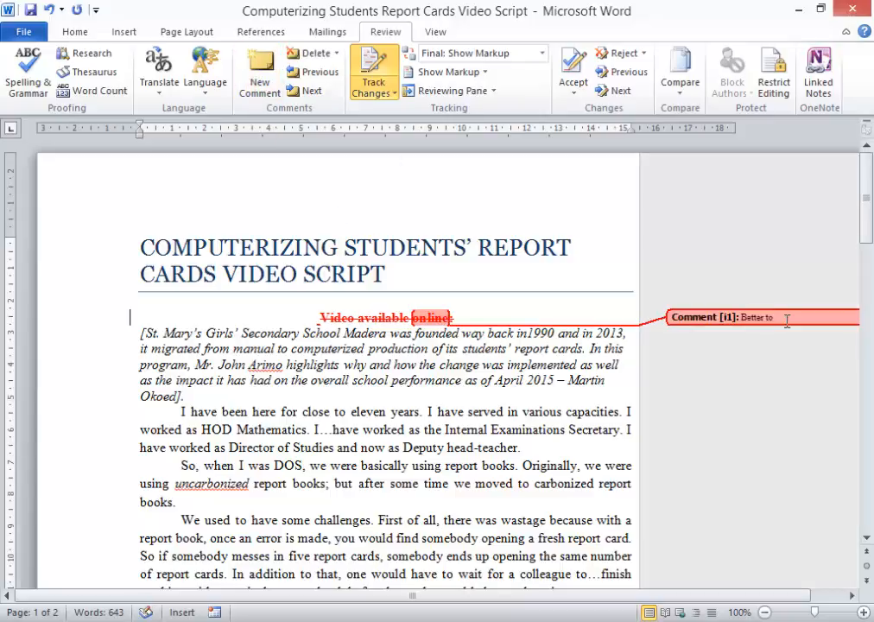
text(ve this out because there is no link provided. If link is there, then insert)
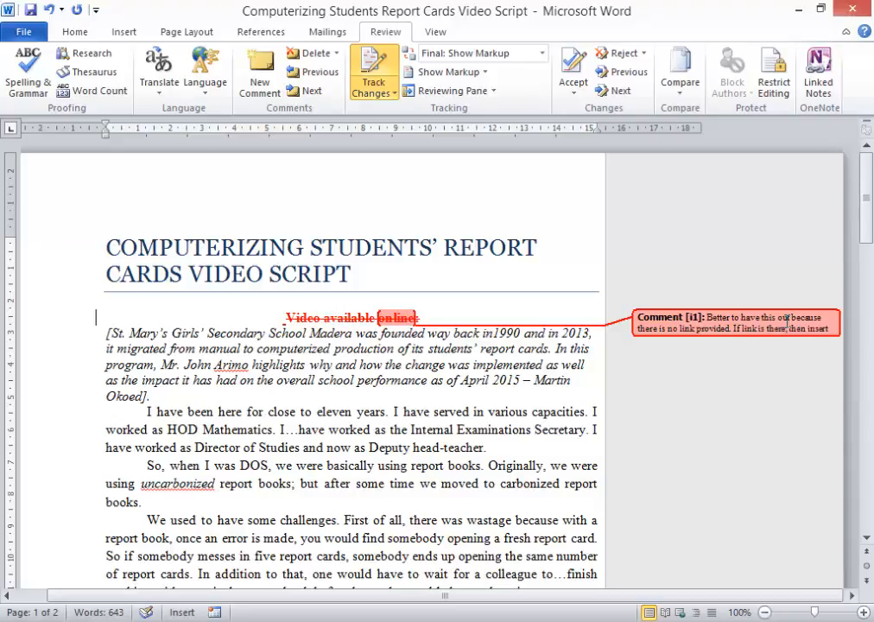
text(and reject)
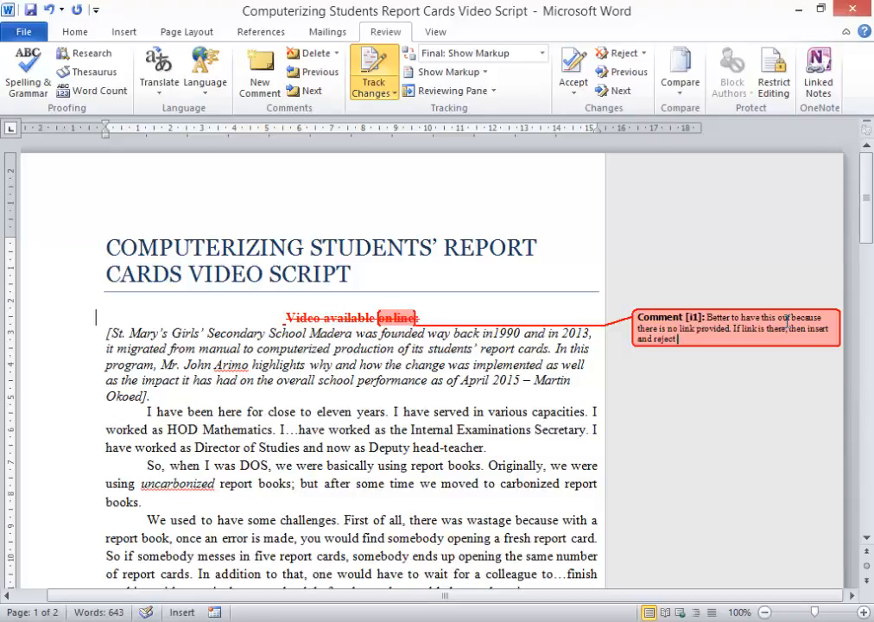
text( change made here.)
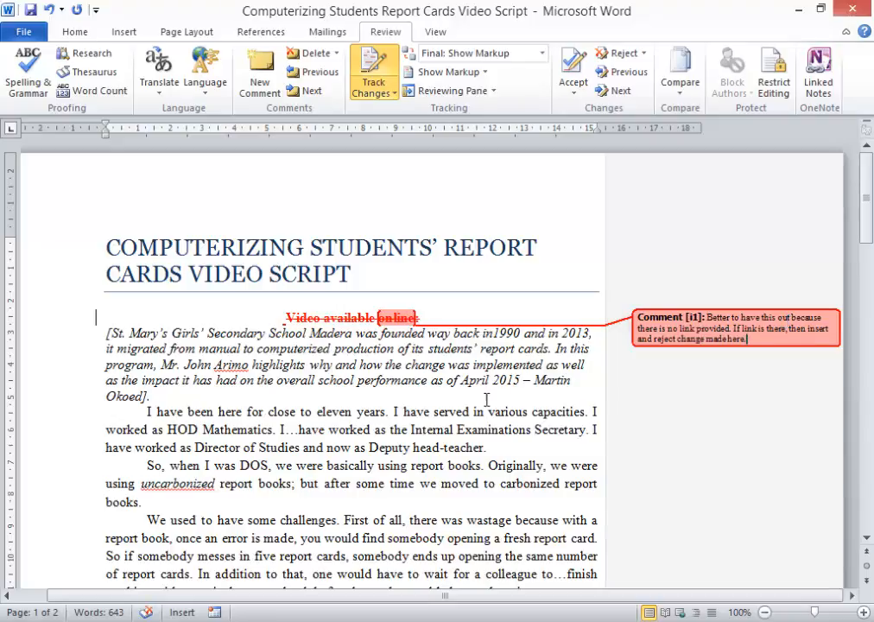
click(155, 395)
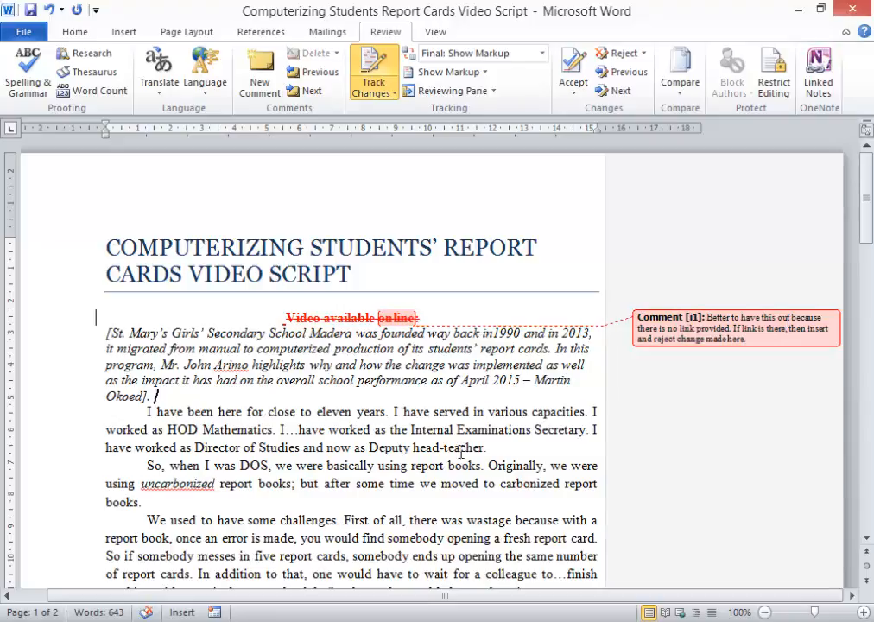
click(31, 10)
click(439, 316)
text(www.)
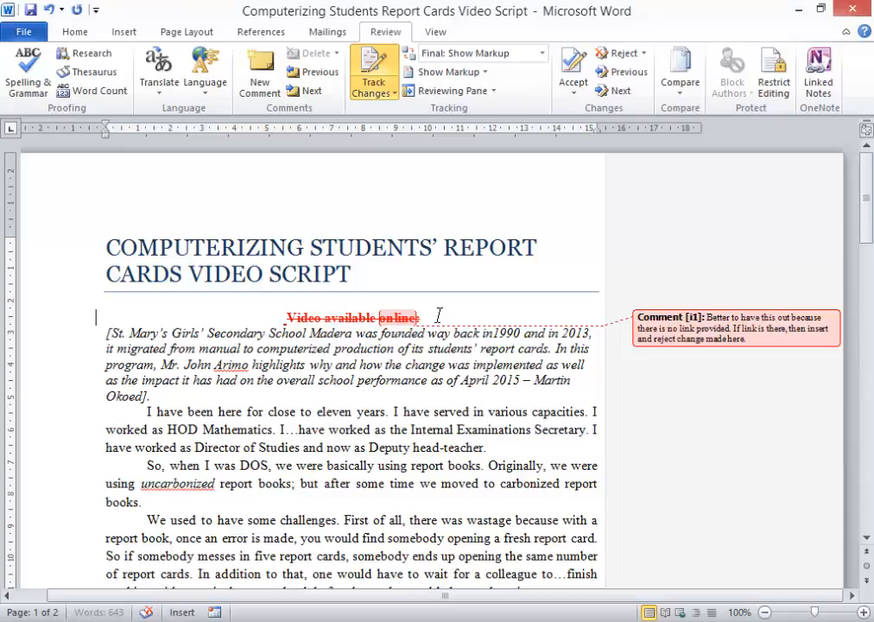
text(martin)
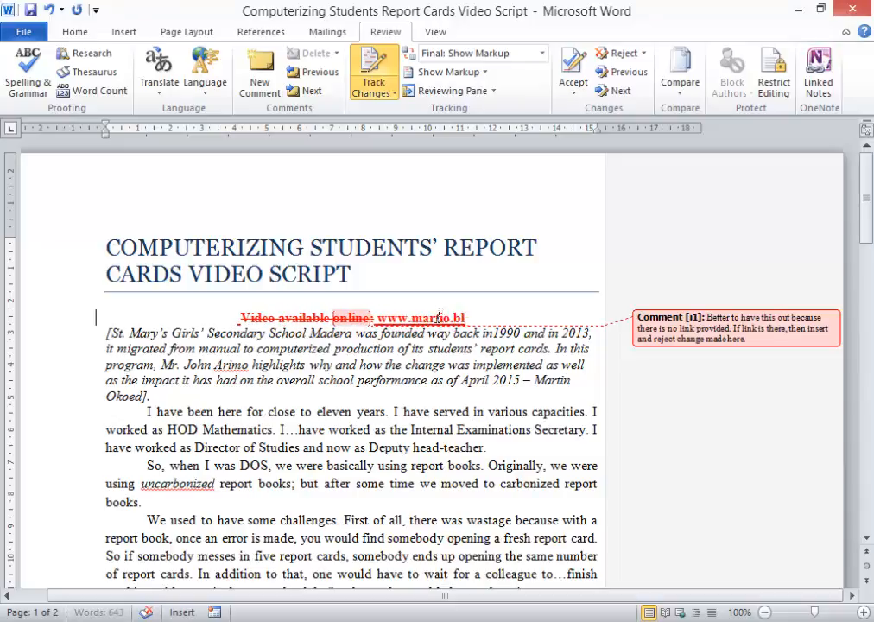
text(tr)
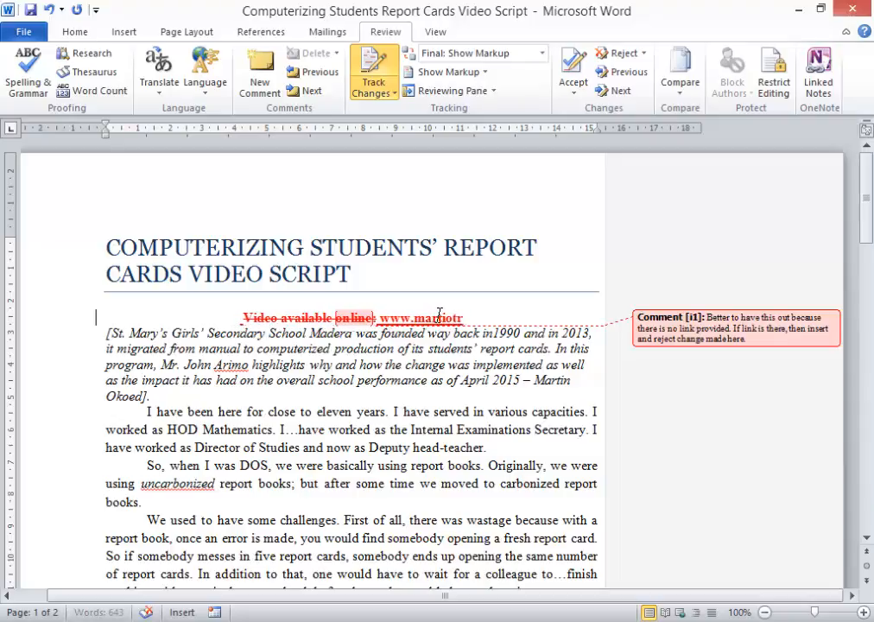
text(aining.blogspot.com)
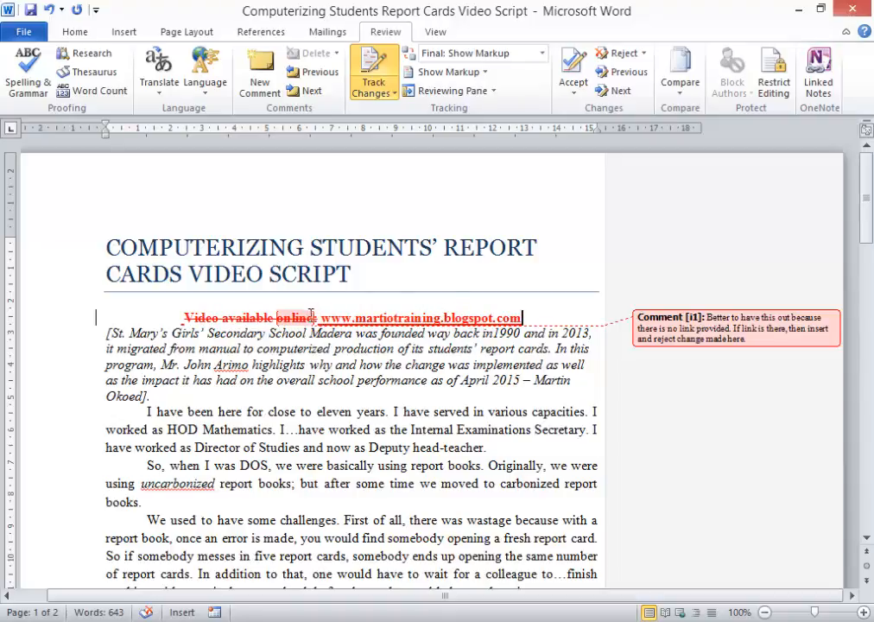
Step: Reject the deletion of the 'Video available online:' line and delete the comment attached to it
right_click(247, 316)
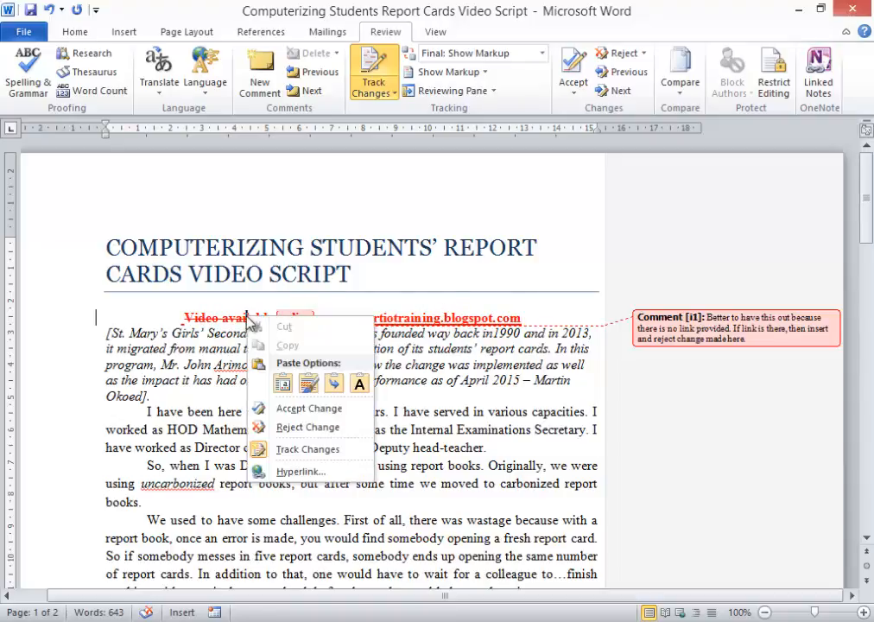
click(302, 427)
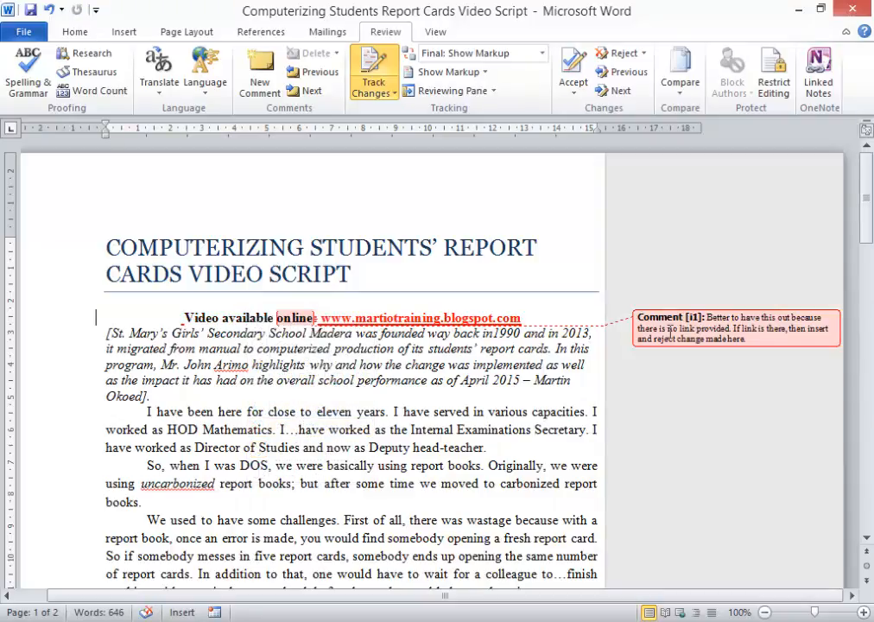
right_click(670, 330)
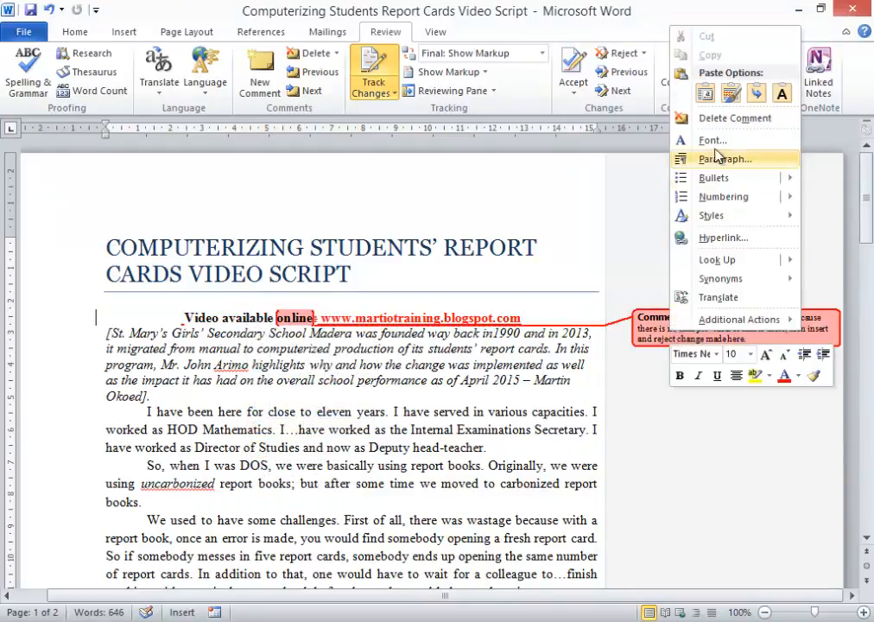
right_click(670, 334)
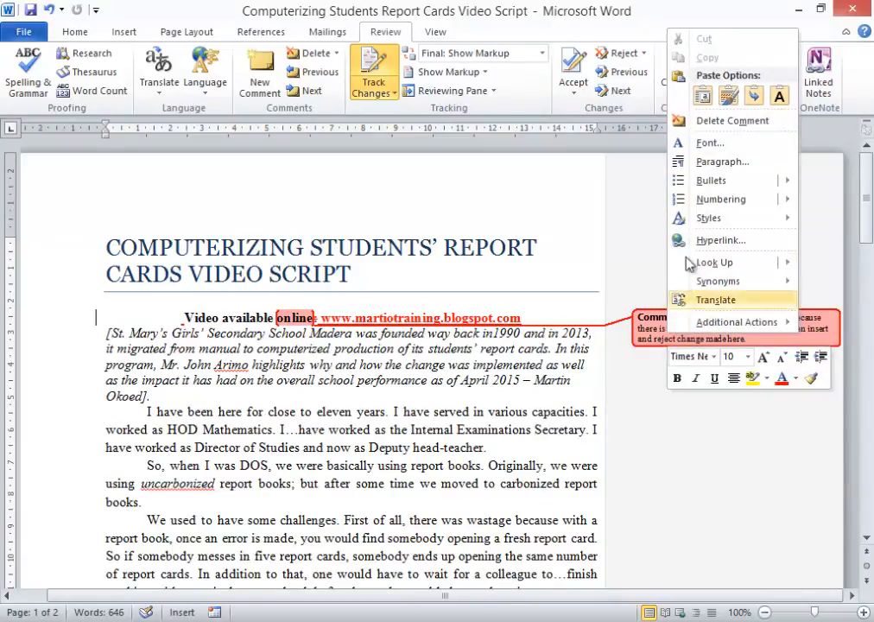
click(720, 122)
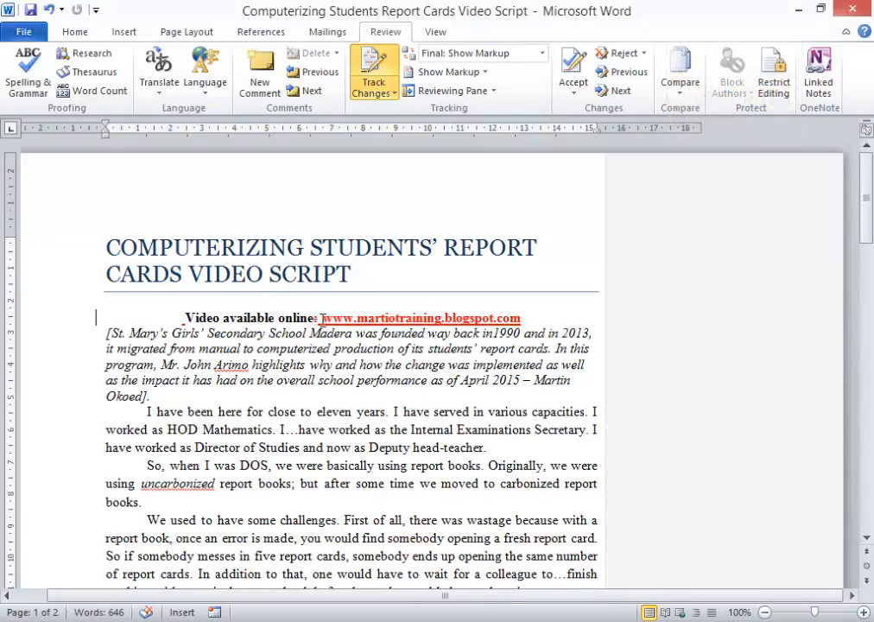
Step: Accept the tracked changes on the inserted link and the colon in the 'Video available online' line
right_click(375, 318)
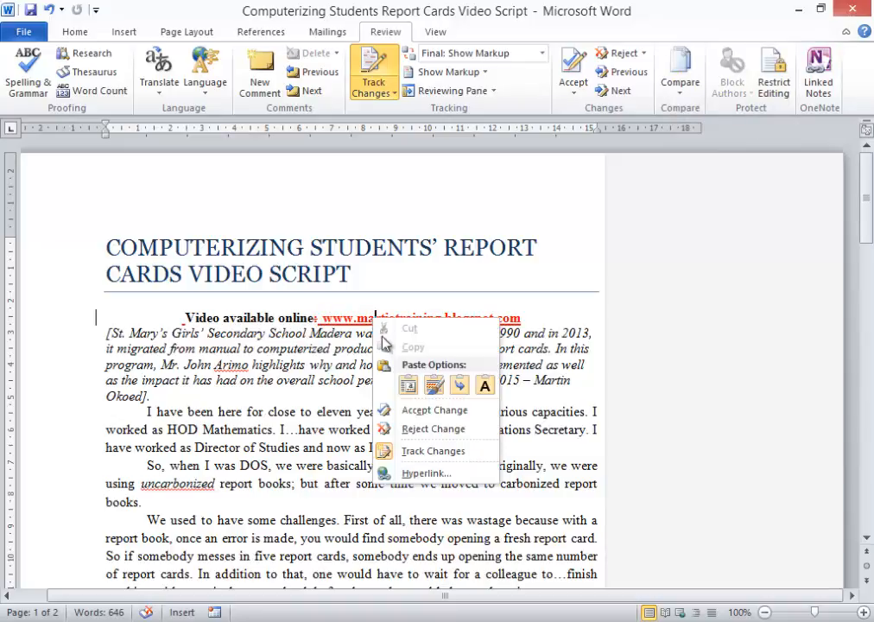
click(424, 410)
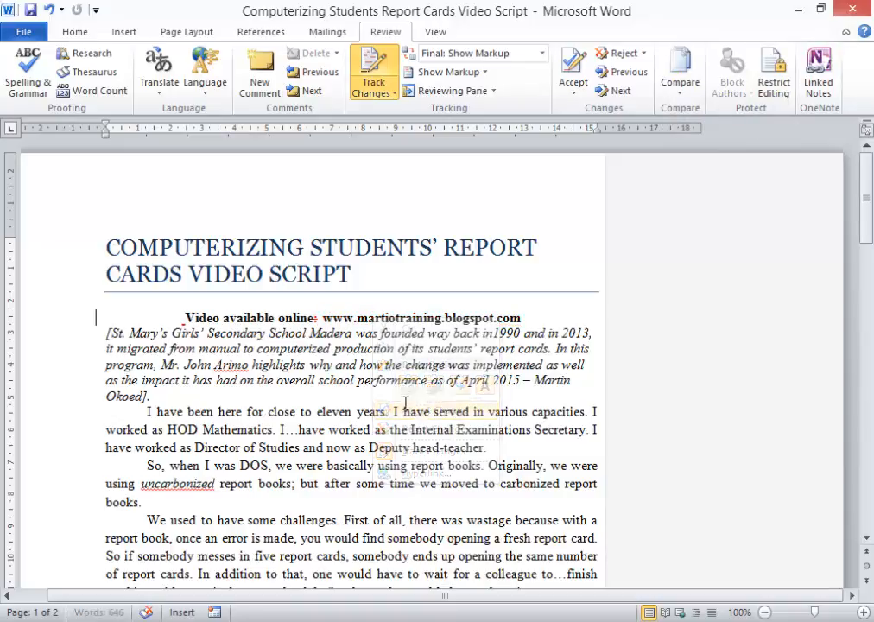
right_click(316, 320)
click(369, 410)
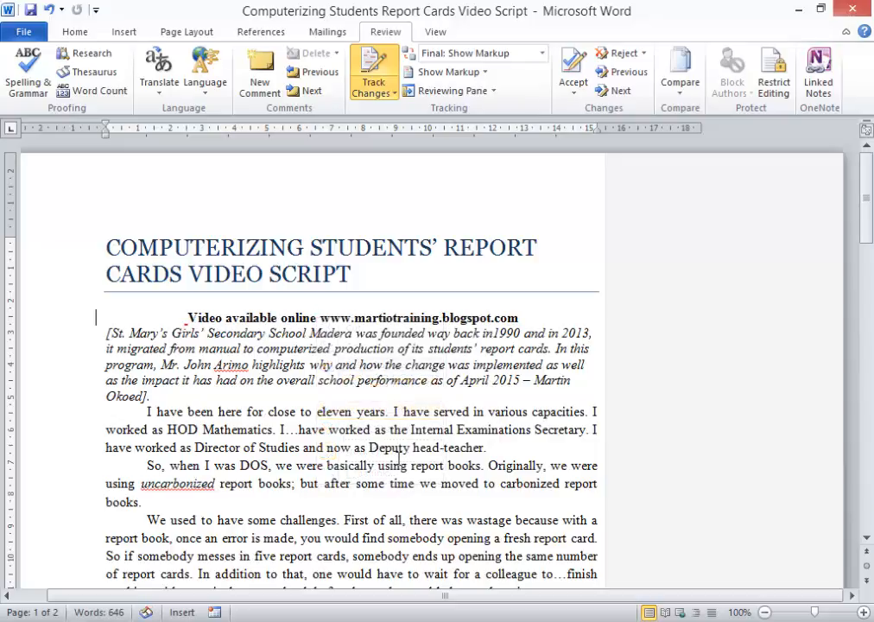
Step: Accept the tracked deletion of 'and foremost' and the insertion of 'of all' in the paragraph beginning 'First'
scroll(413, 458, down, 2)
scroll(414, 458, down, 6)
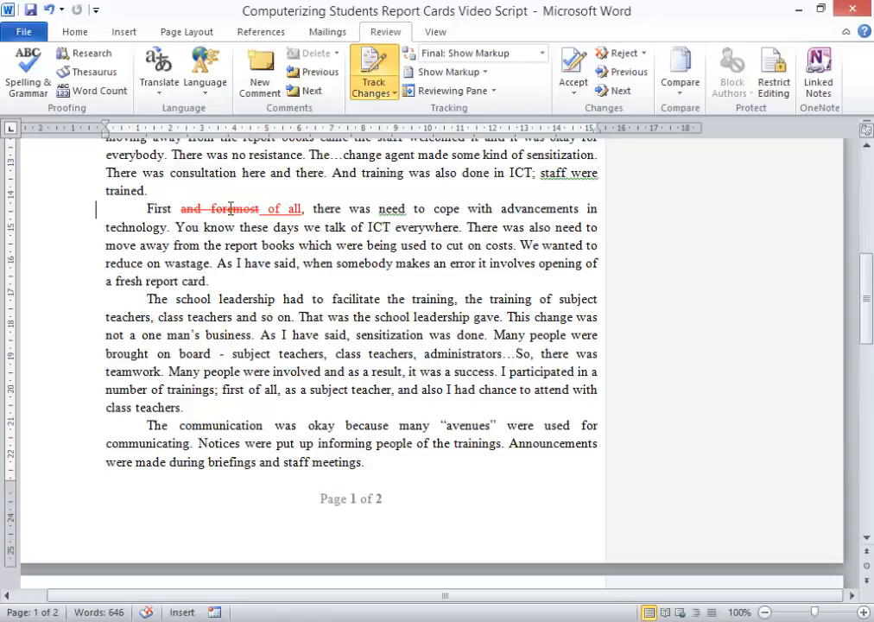
mouse_move(230, 209)
right_click(230, 211)
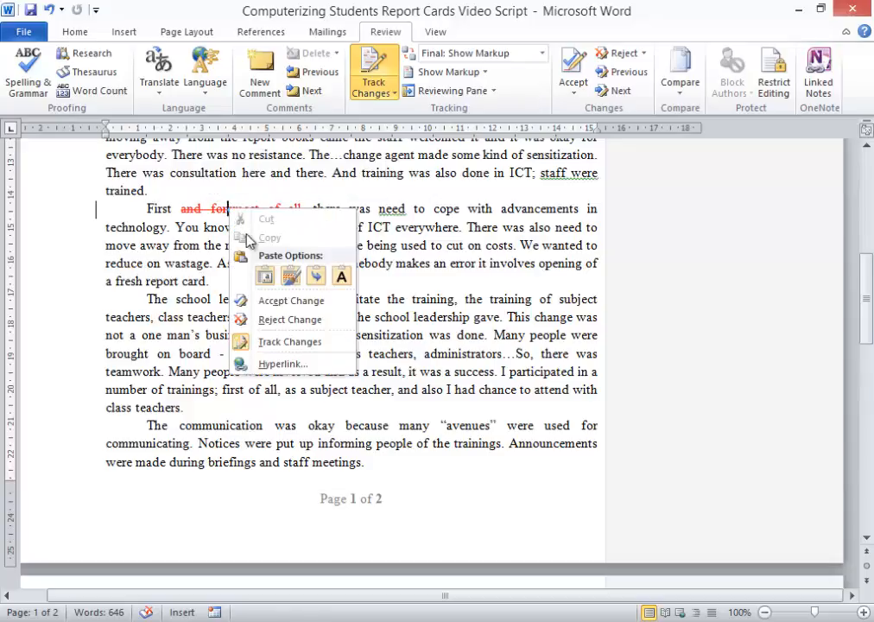
click(283, 302)
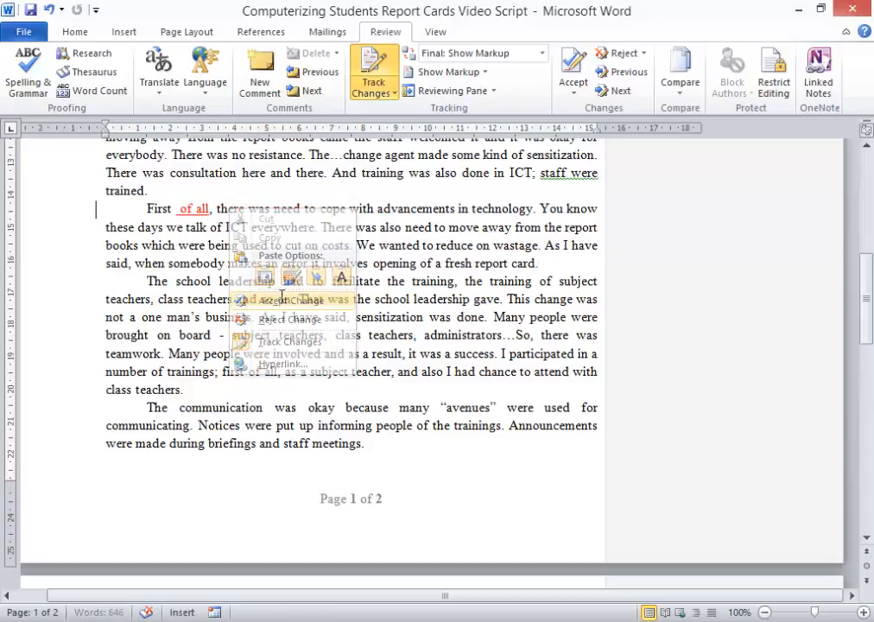
right_click(188, 209)
click(249, 300)
Step: Delete 'dow' after 'we have cut' on page 2, accept that deletion, and delete its 'What did you mean here?' comment
scroll(242, 290, down, 10)
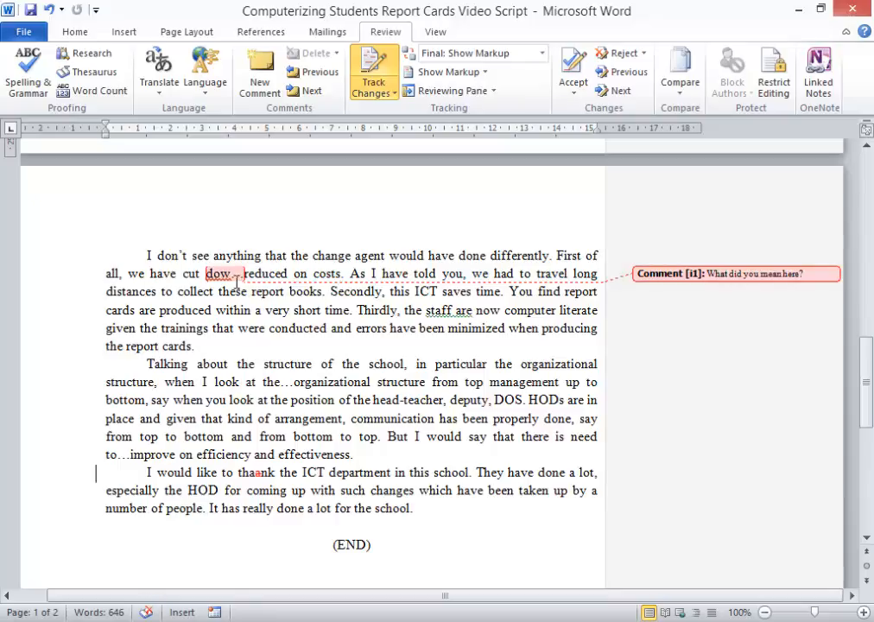
mouse_move(236, 281)
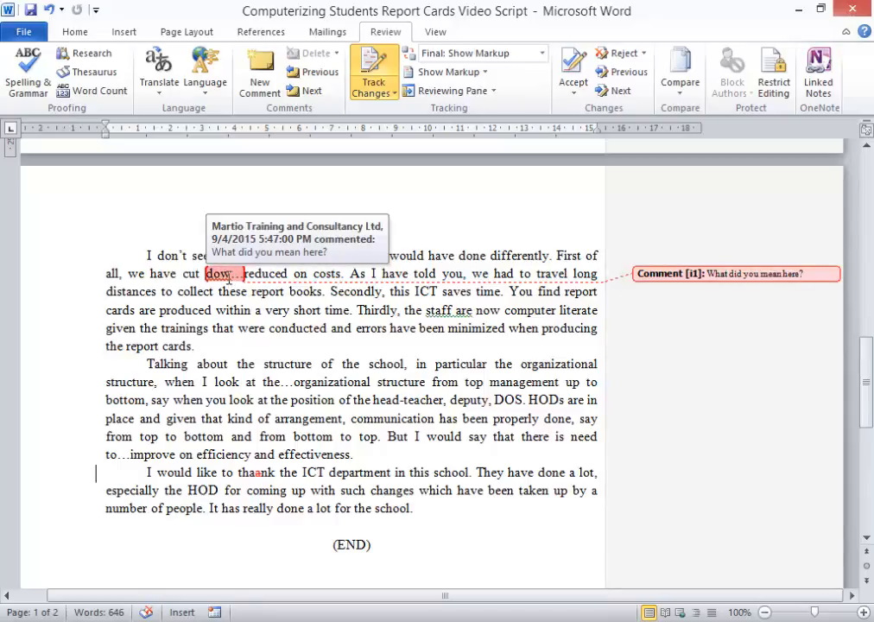
click(230, 274)
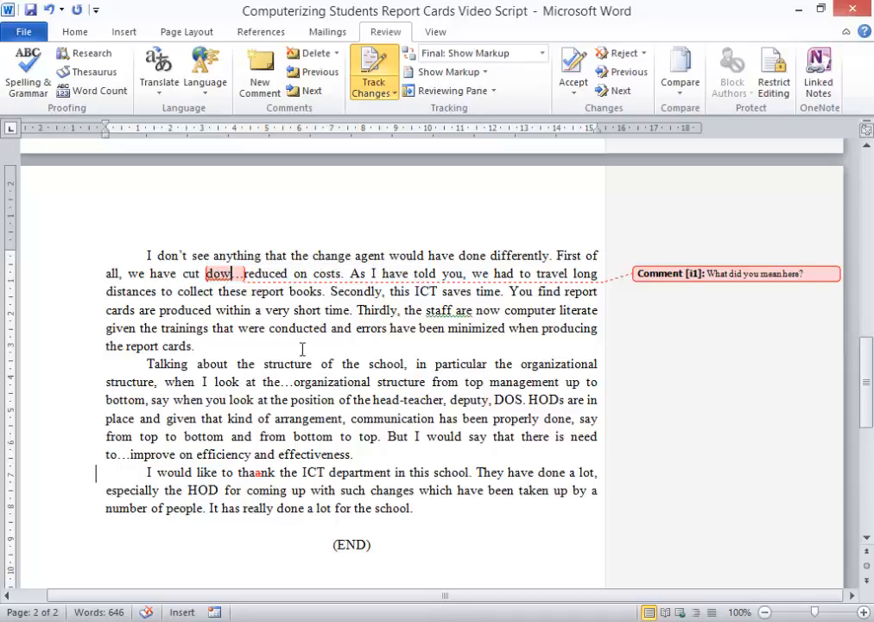
text(n)
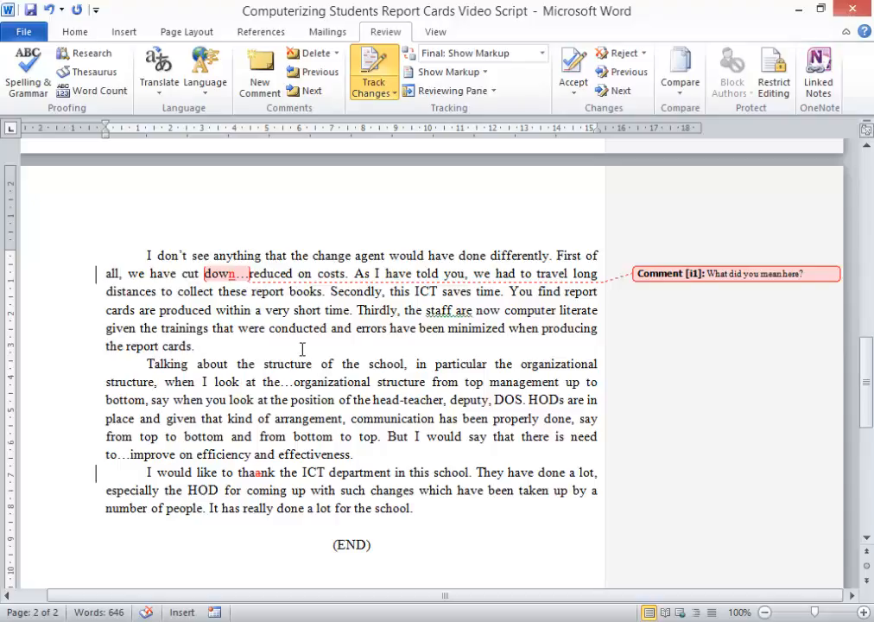
key(BackSpace)
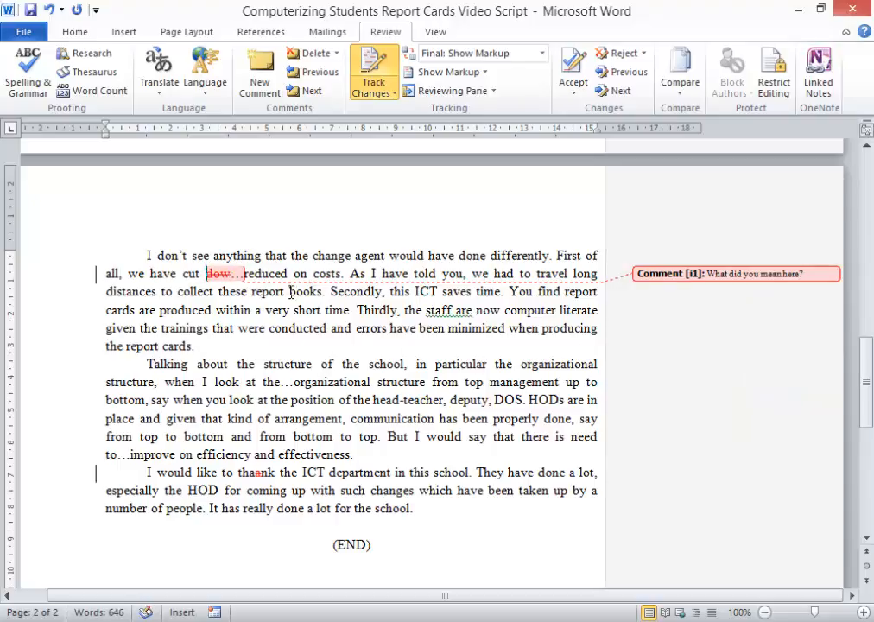
right_click(217, 281)
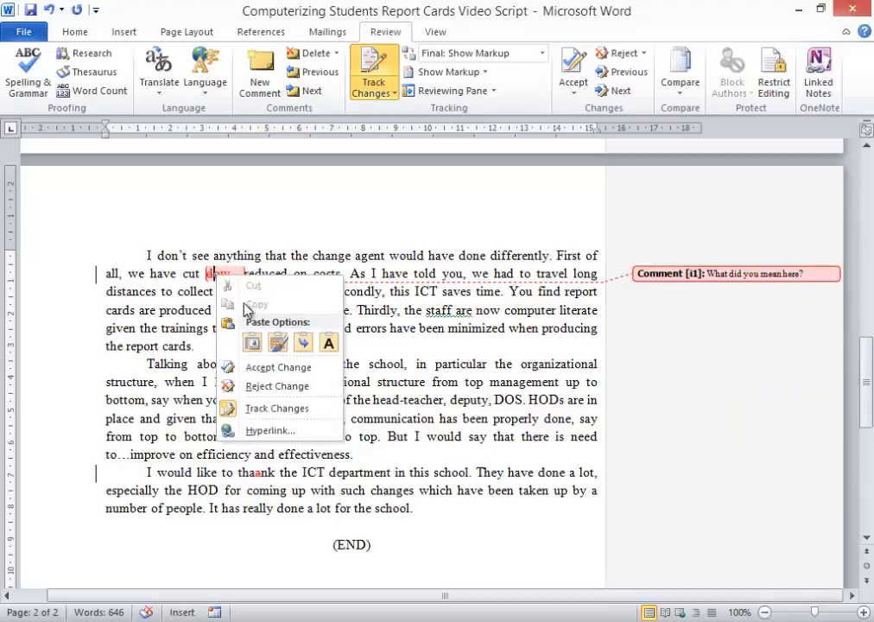
click(283, 366)
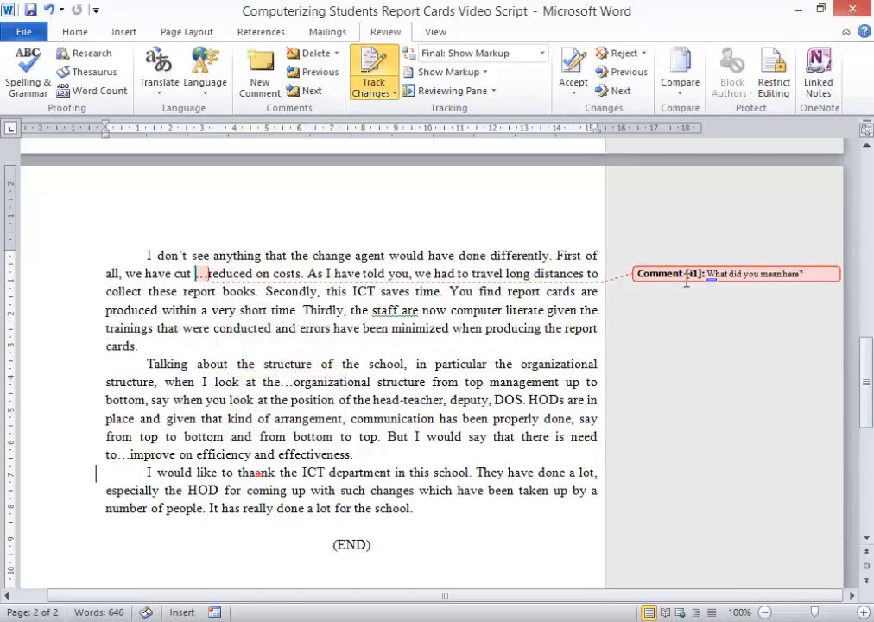
right_click(689, 277)
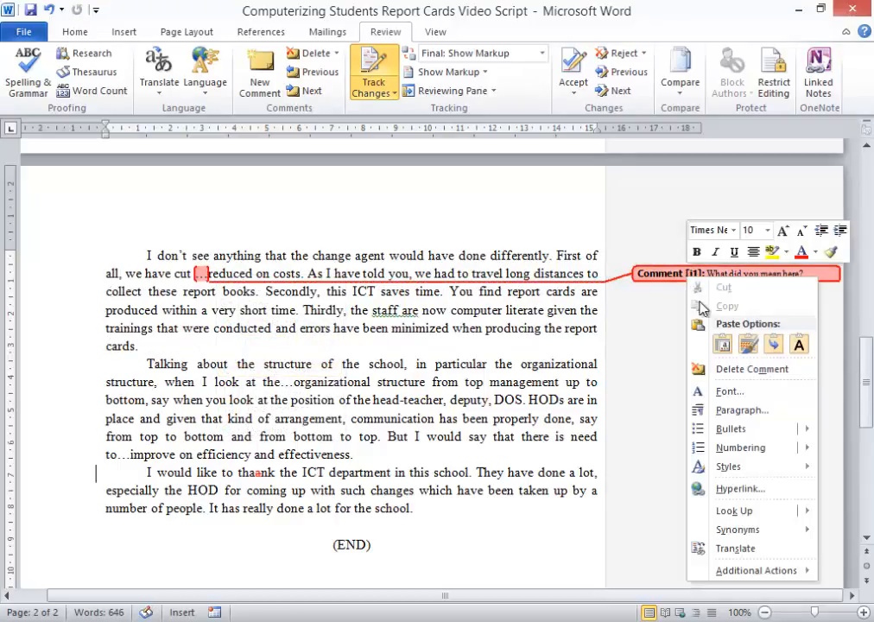
click(696, 370)
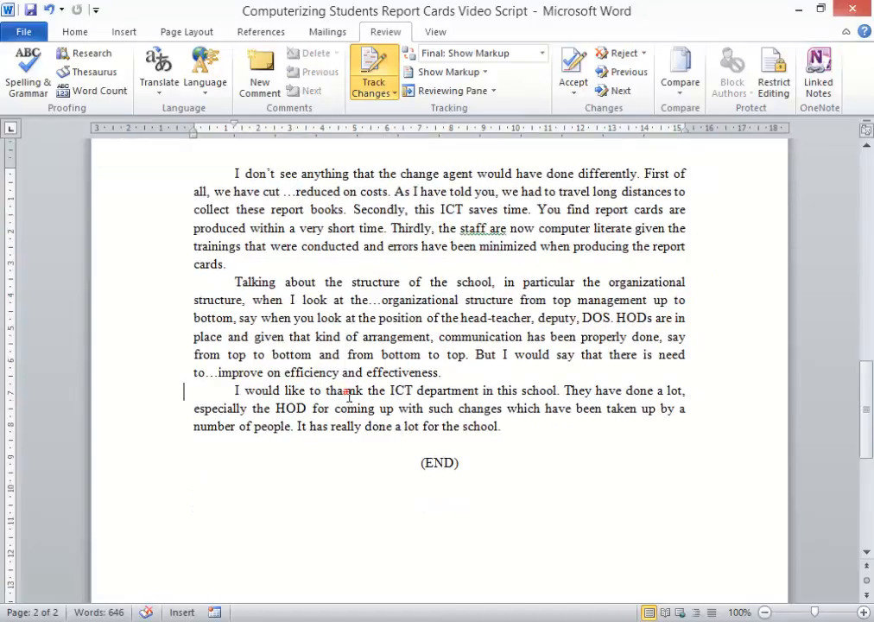
Step: Accept the removal of the extra 'a' in 'thaank' and save the document
right_click(348, 395)
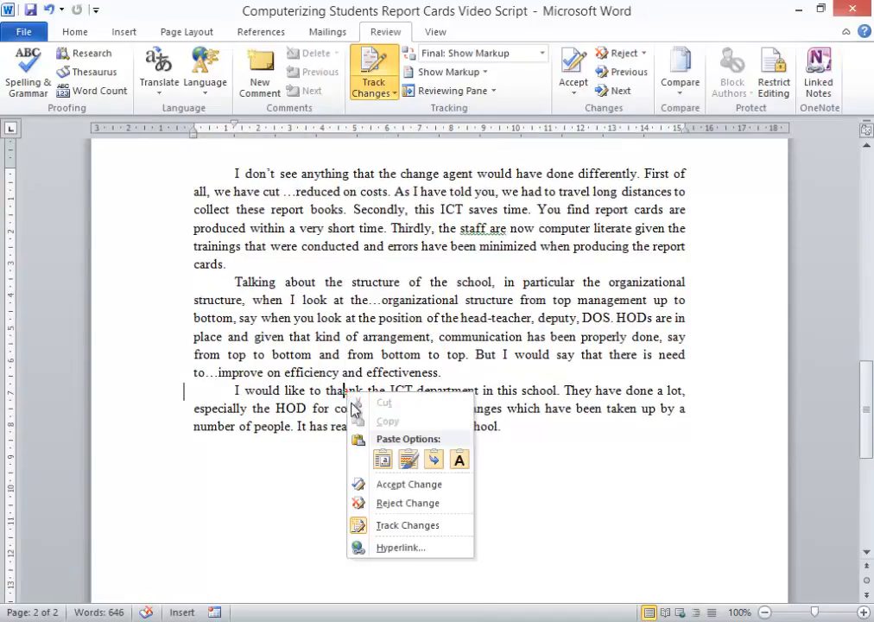
click(415, 483)
scroll(474, 367, up, 20)
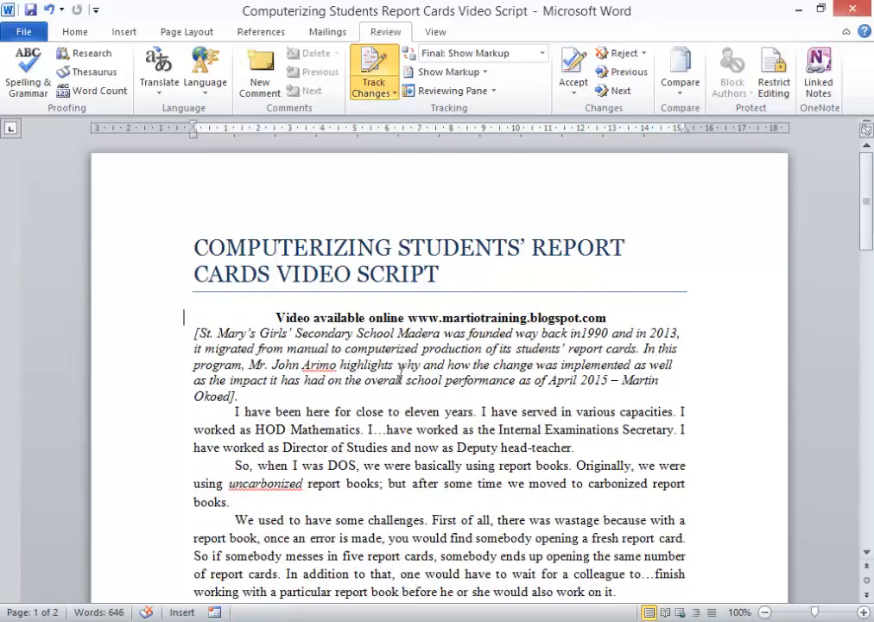
scroll(467, 446, down, 3)
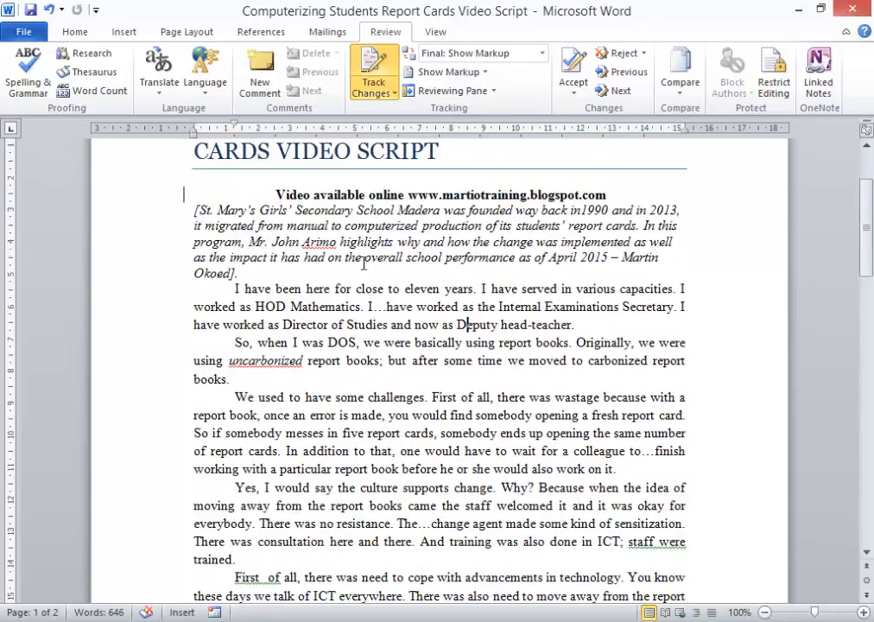
click(30, 10)
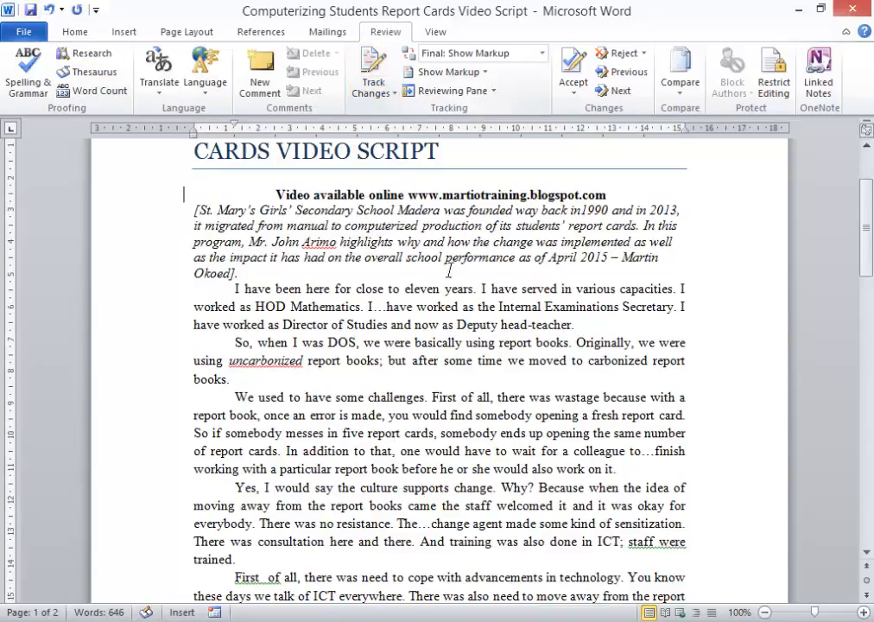
scroll(531, 438, up, 3)
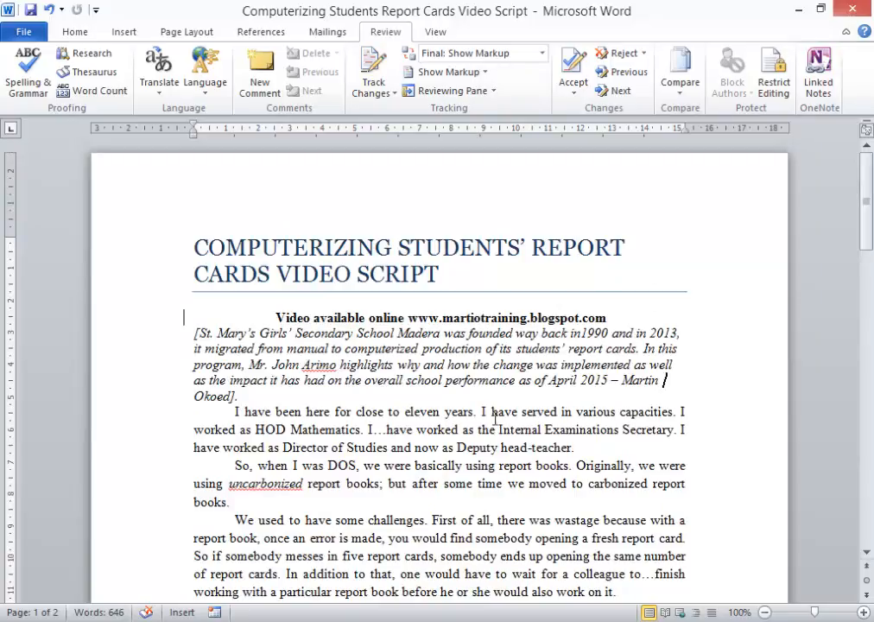
text(dddd)
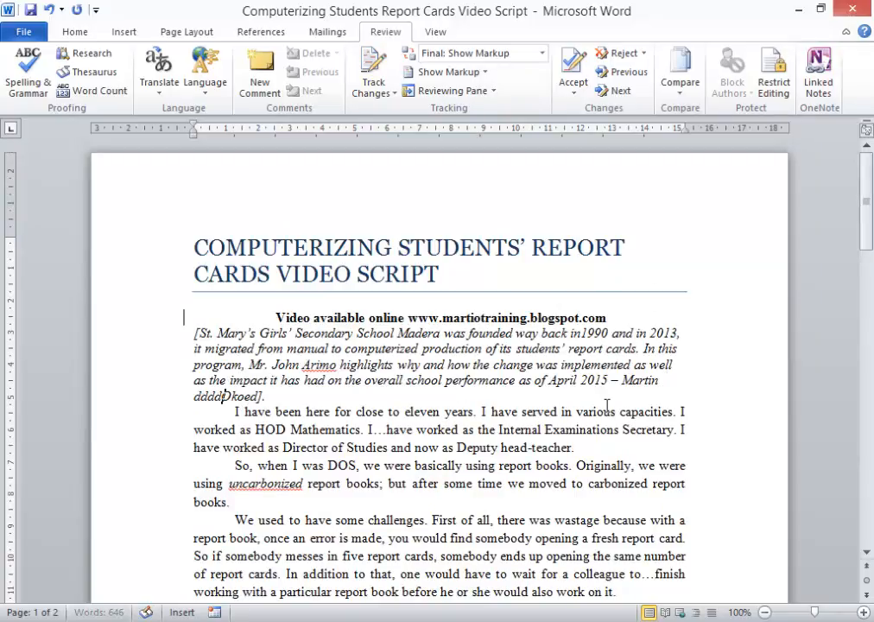
key(BackSpace)
key(BackSpace)
key(BackSpace)
key(BackSpace)
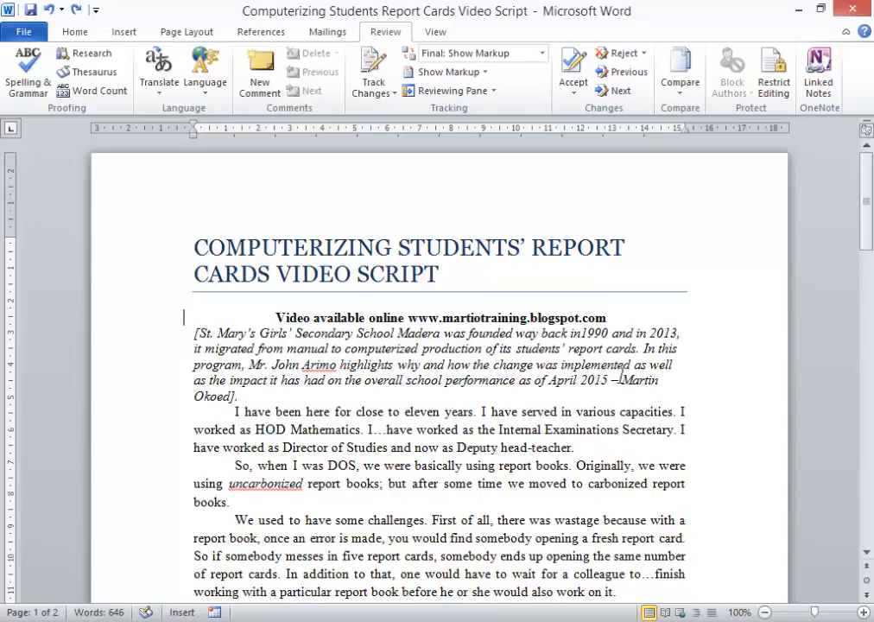
click(602, 450)
text(fffff)
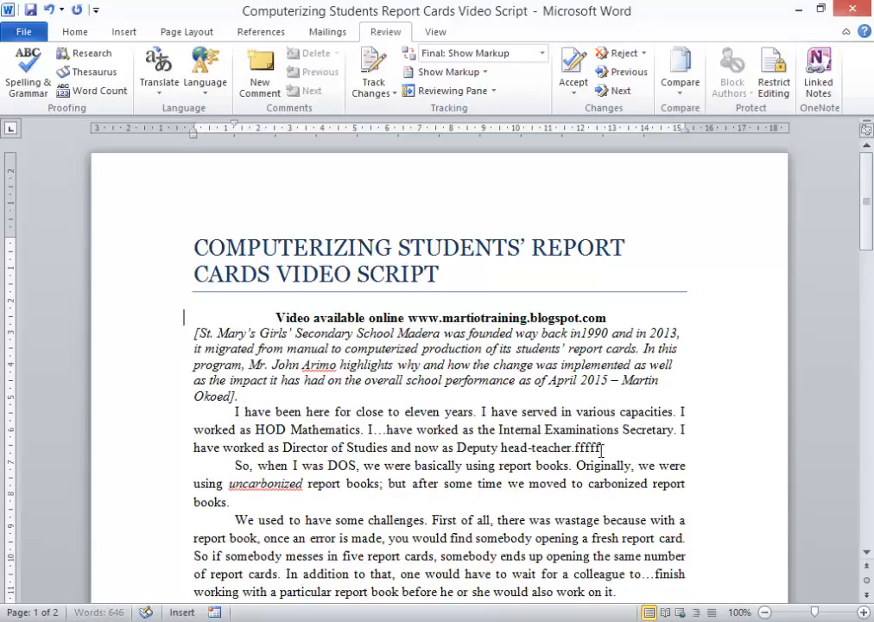
key(BackSpace)
key(BackSpace)
key(BackSpace)
key(BackSpace)
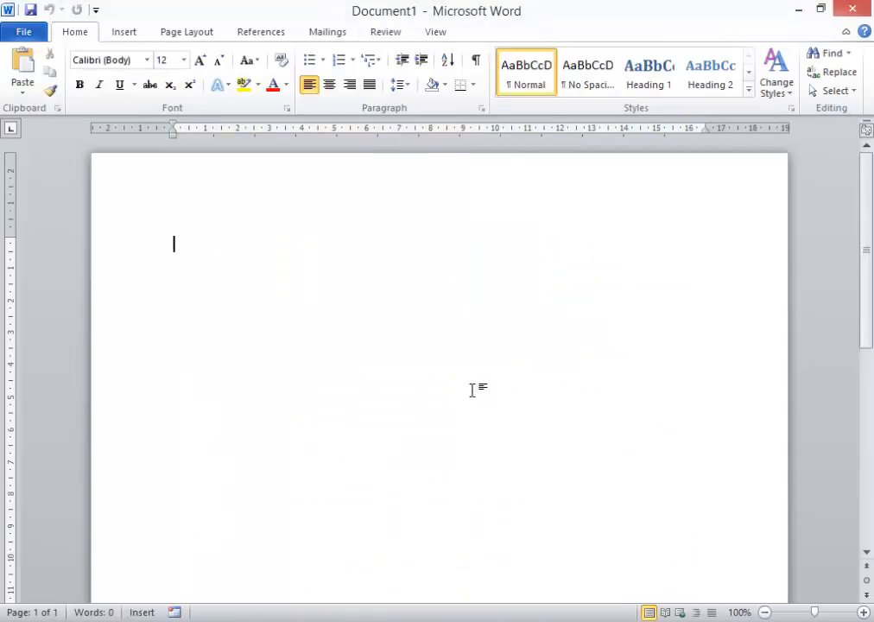
Step: Insert an 8x6 table from the table grid, then undo the insertion
click(116, 34)
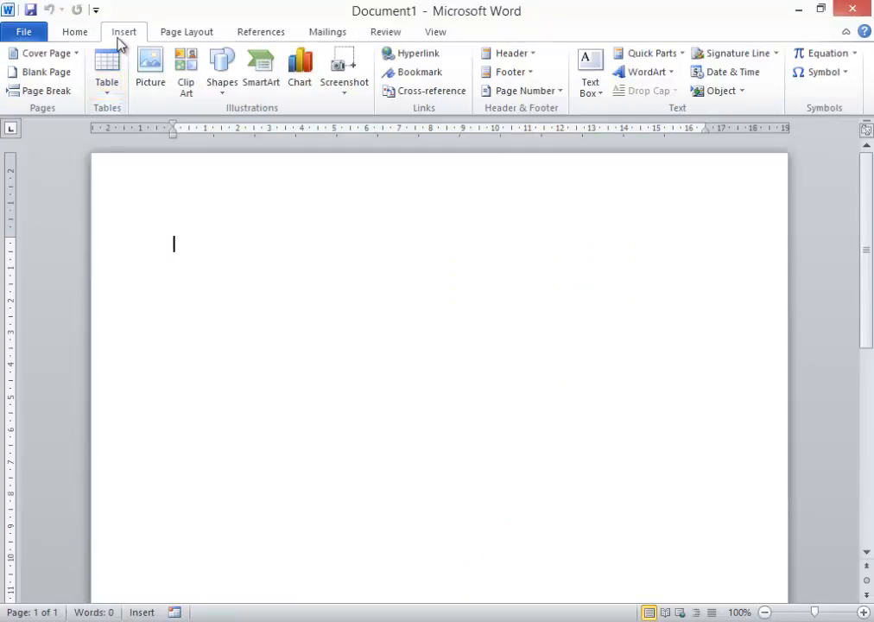
click(114, 91)
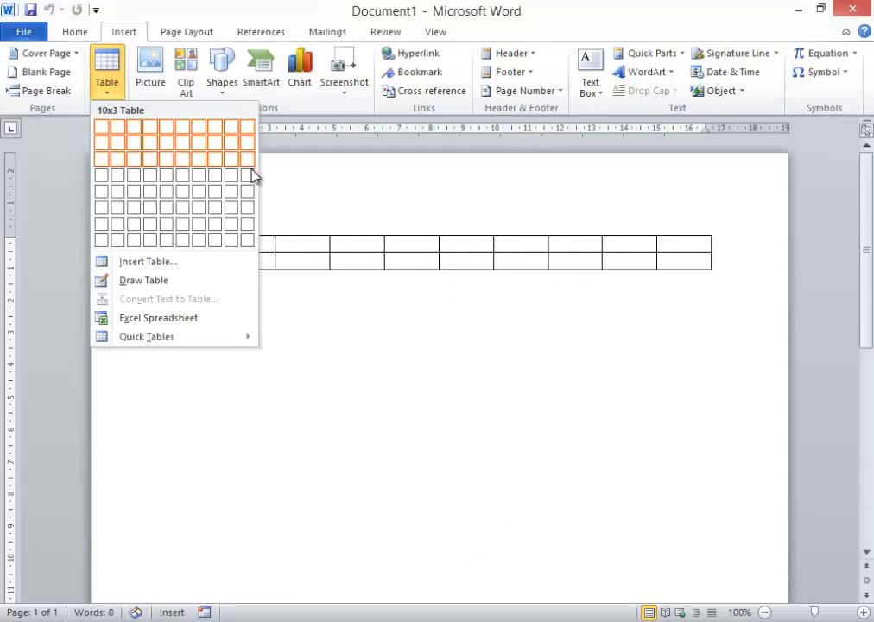
click(220, 220)
key(ctrl+z)
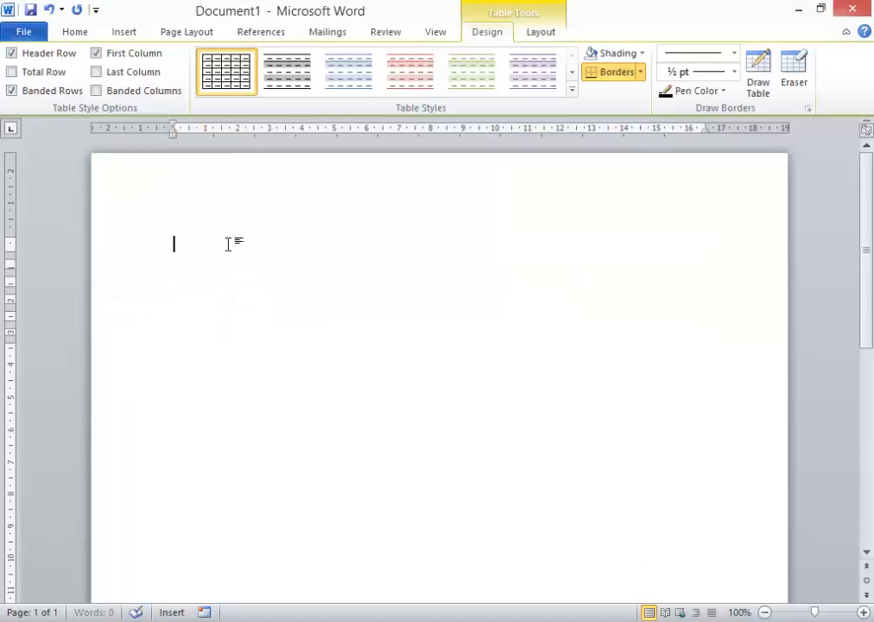
Step: Draw a rectangular table outline with the Draw Table pen across the top of the page
click(121, 35)
click(110, 87)
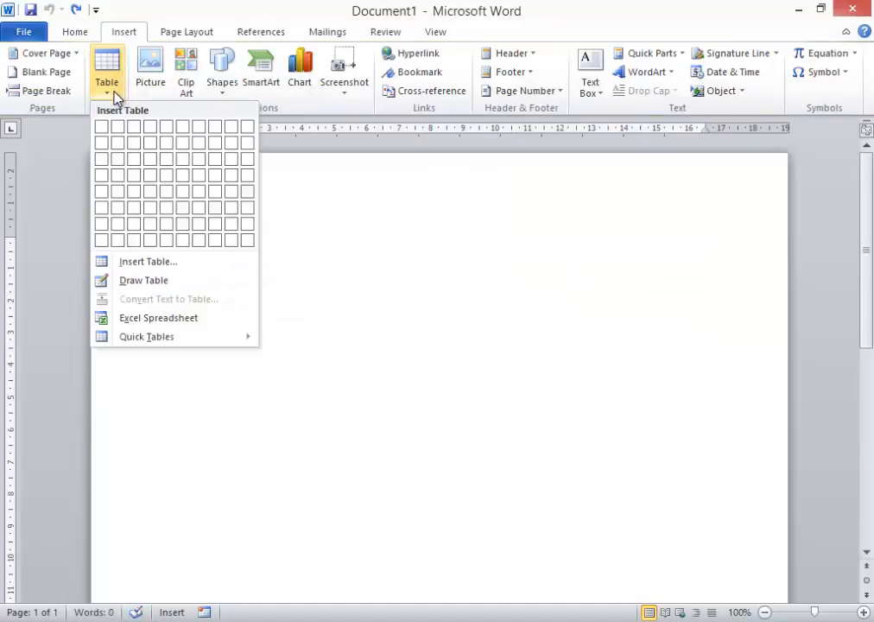
click(131, 281)
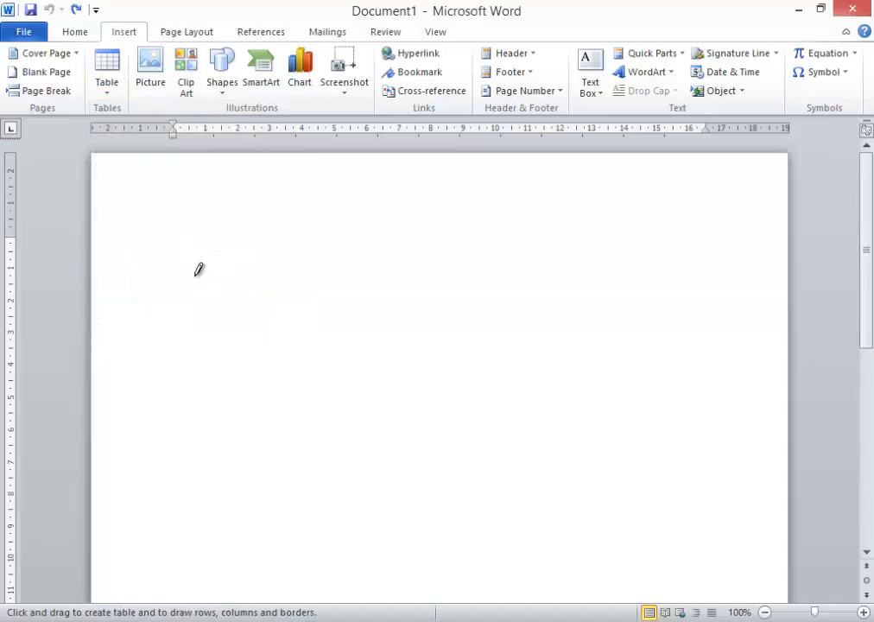
mouse_move(186, 274)
mouse_down()
mouse_move(572, 355)
mouse_move(696, 413)
mouse_up()
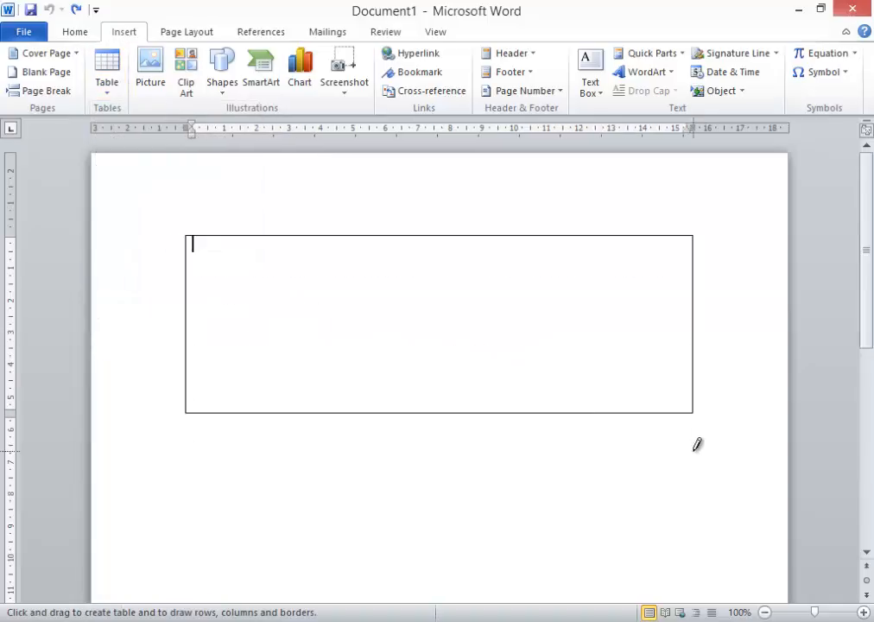
Step: Draw three vertical column dividers and two horizontal row dividers inside the drawn table outline
drag(237, 236, 253, 371)
drag(379, 235, 380, 411)
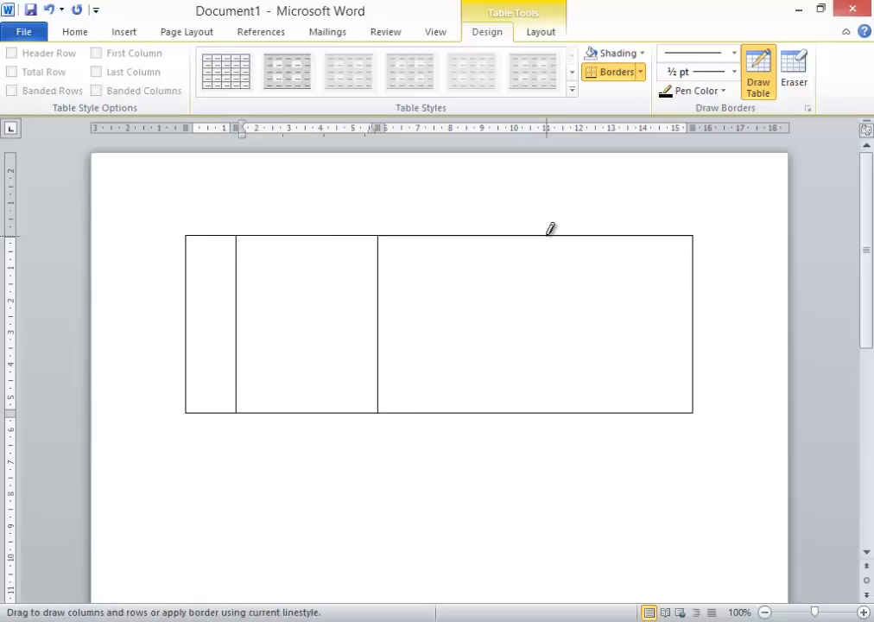
mouse_move(546, 236)
mouse_down()
mouse_move(543, 311)
mouse_move(512, 373)
mouse_up()
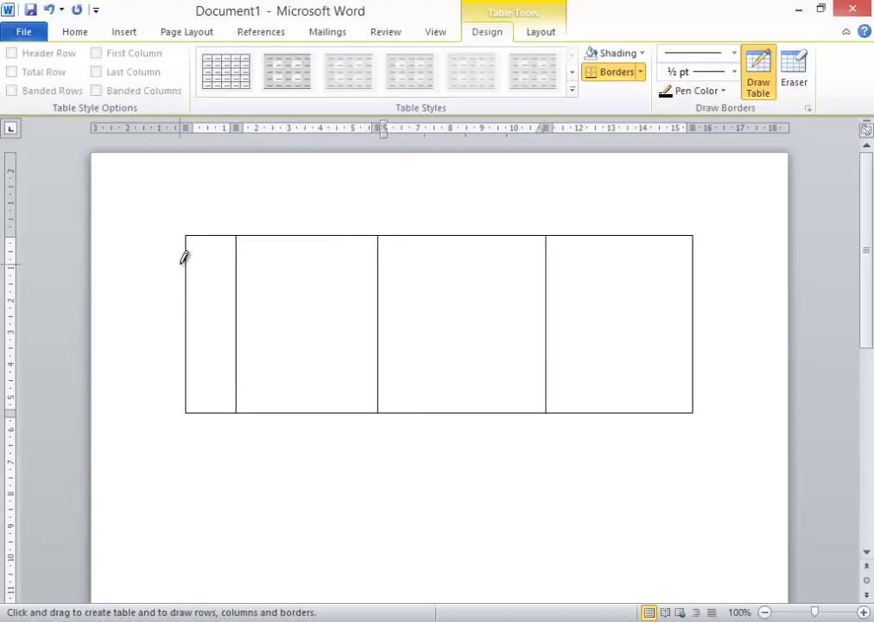
drag(184, 258, 675, 279)
drag(189, 284, 687, 285)
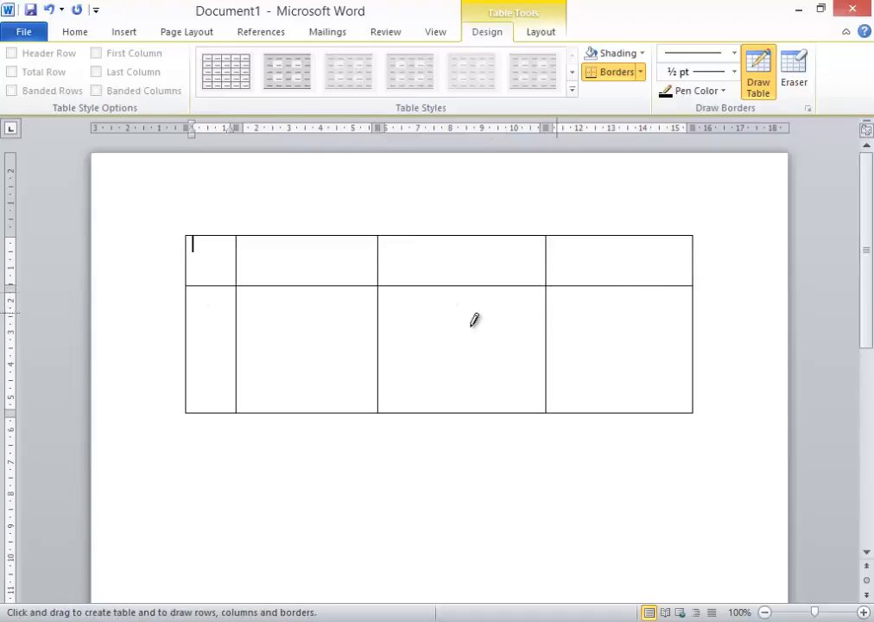
mouse_move(194, 342)
mouse_down()
mouse_move(683, 342)
mouse_move(673, 352)
mouse_up()
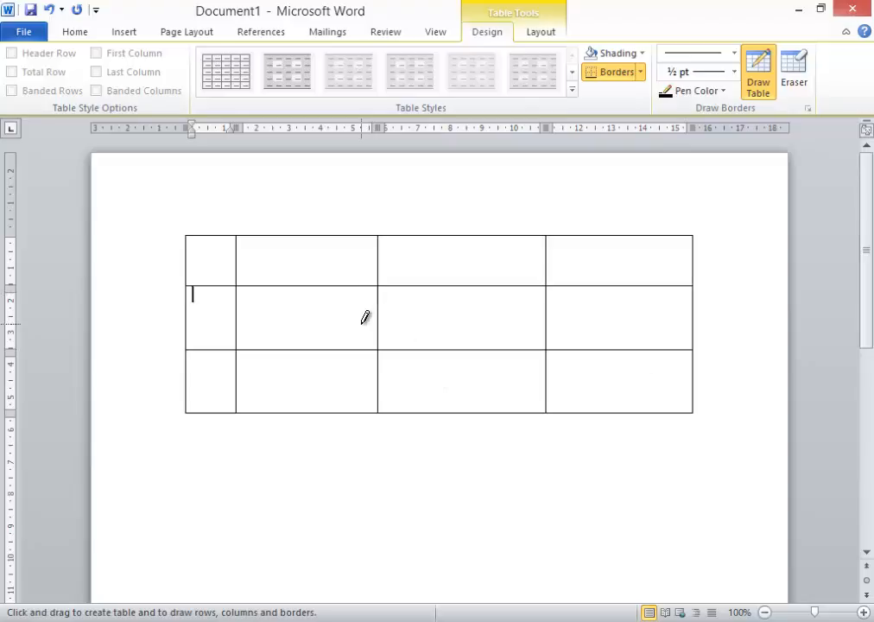
Step: Undo all the drawn table lines and the table outline
key(ctrl+z)
key(ctrl+z)
key(ctrl+z)
key(ctrl+z)
key(ctrl+z)
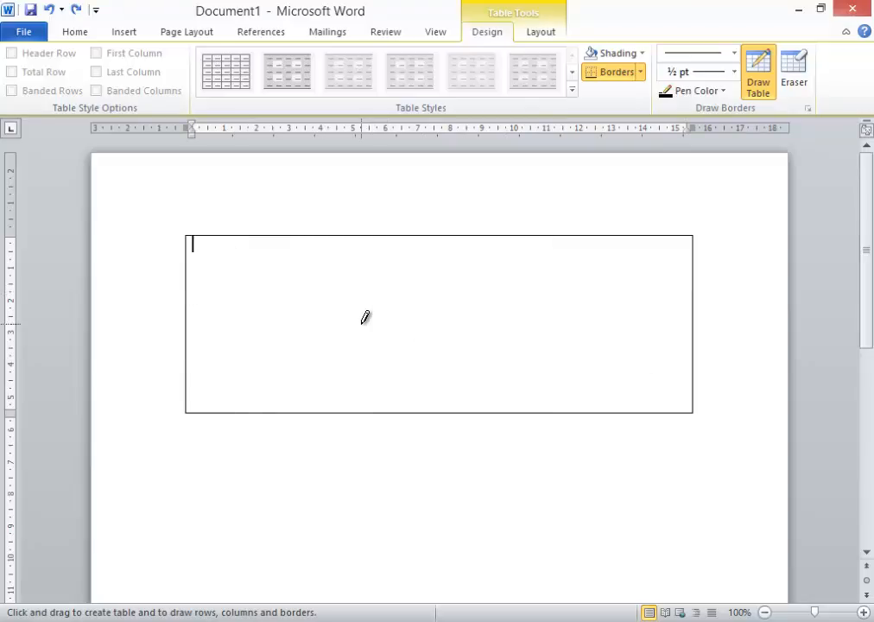
key(ctrl+z)
Step: Insert a 7x4 table from the table grid
click(124, 33)
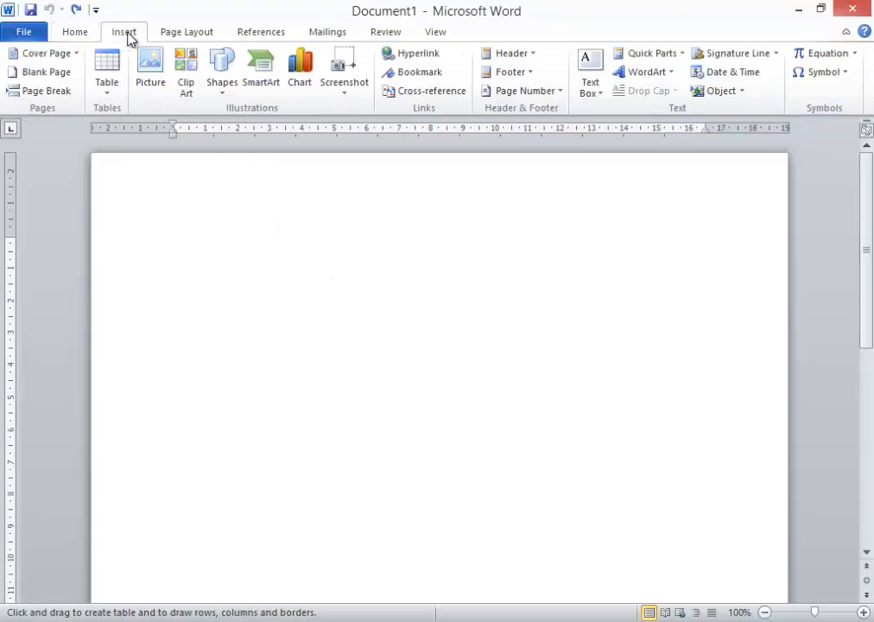
click(112, 91)
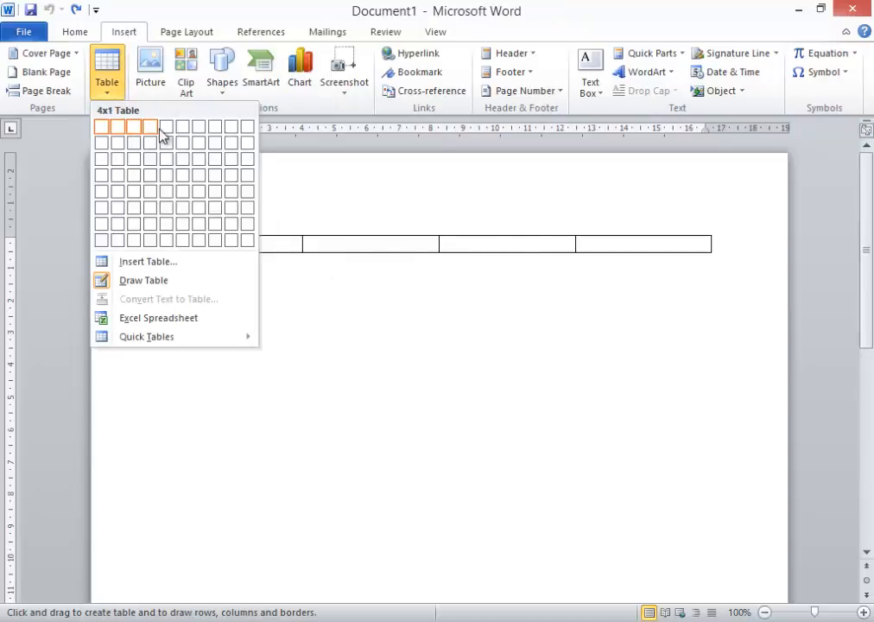
click(198, 177)
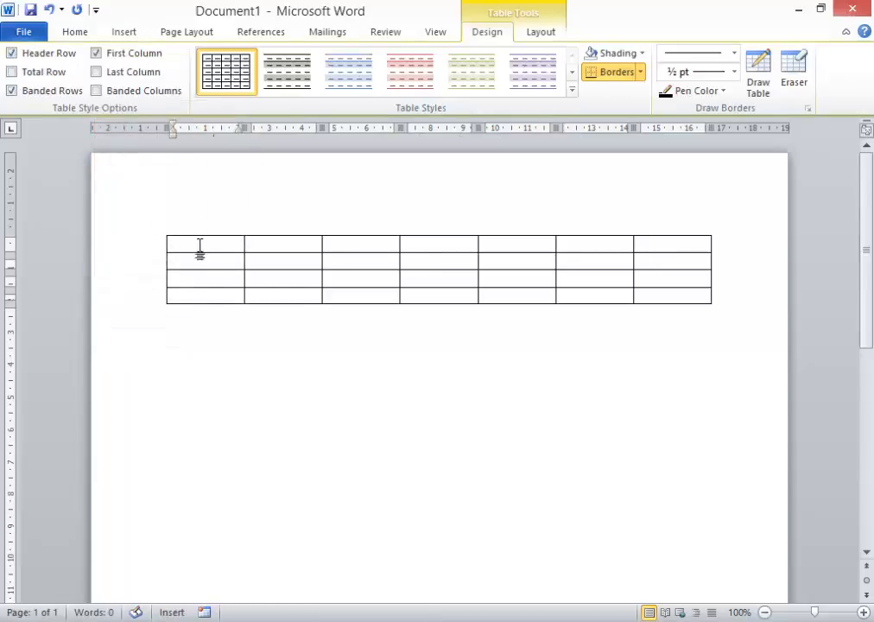
Step: Select the whole table using its move handle and remove it from the page
click(227, 326)
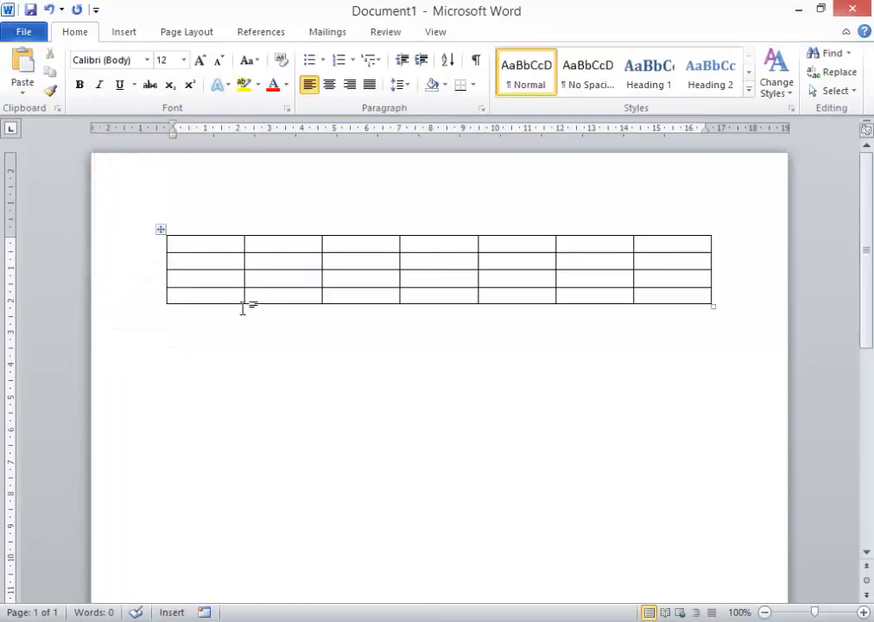
click(188, 244)
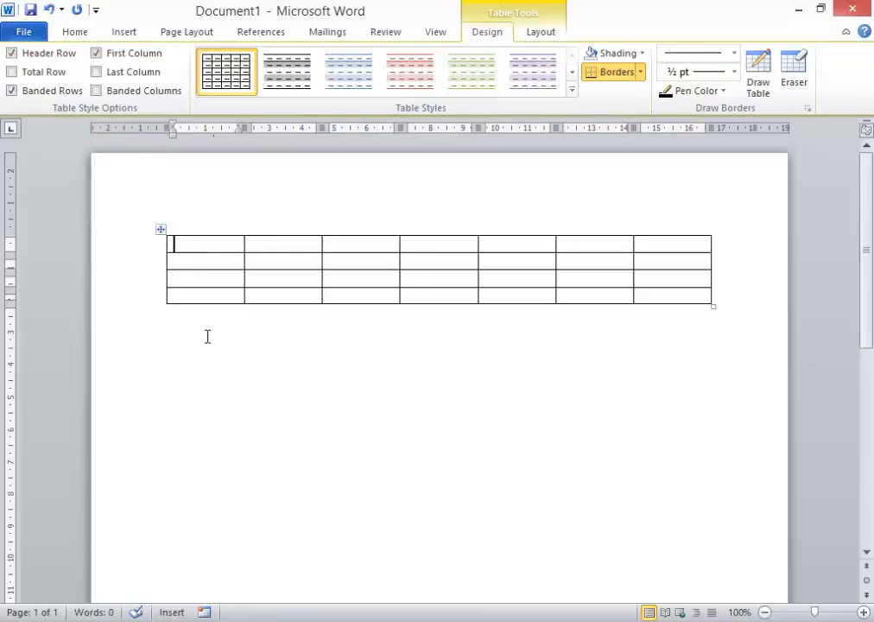
click(186, 227)
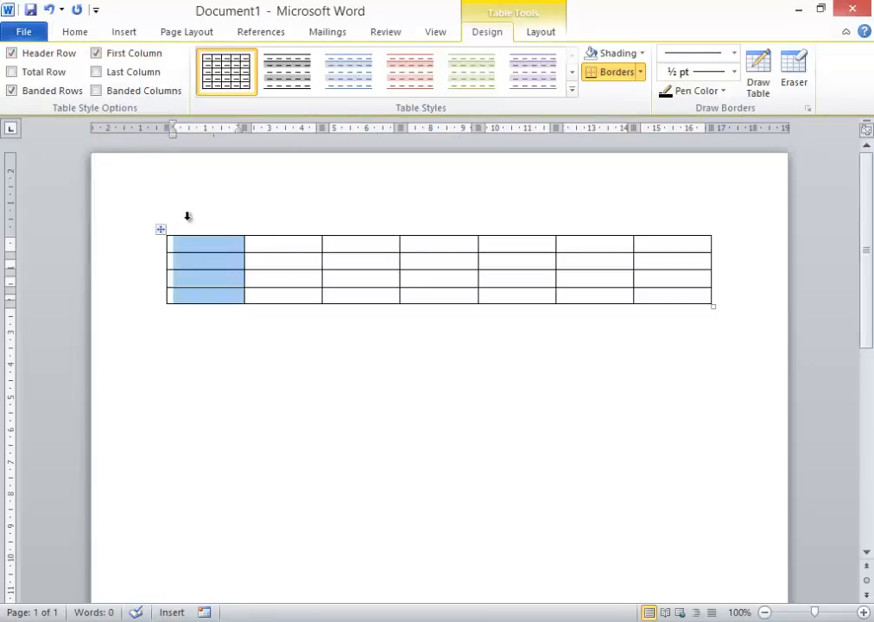
click(196, 296)
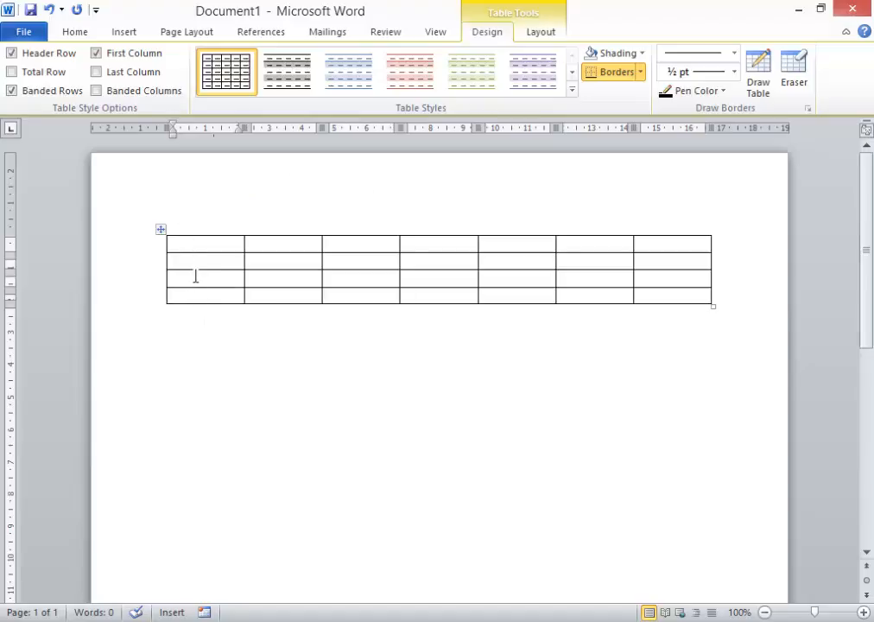
click(161, 229)
click(203, 309)
click(189, 248)
click(162, 230)
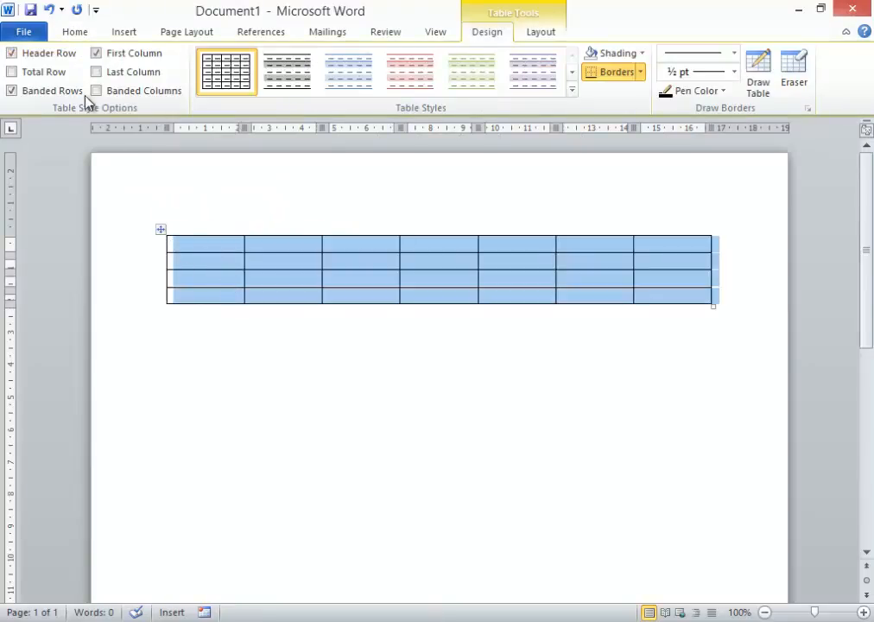
click(58, 37)
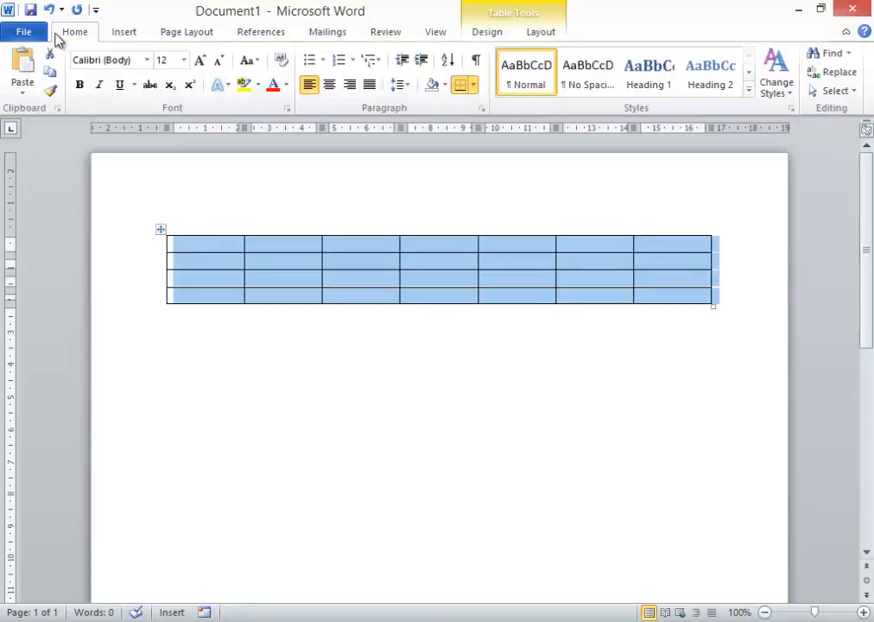
key(BackSpace)
Step: Type the line 'Type the heading of the table here', start a new line, and paste the table below it
text(type)
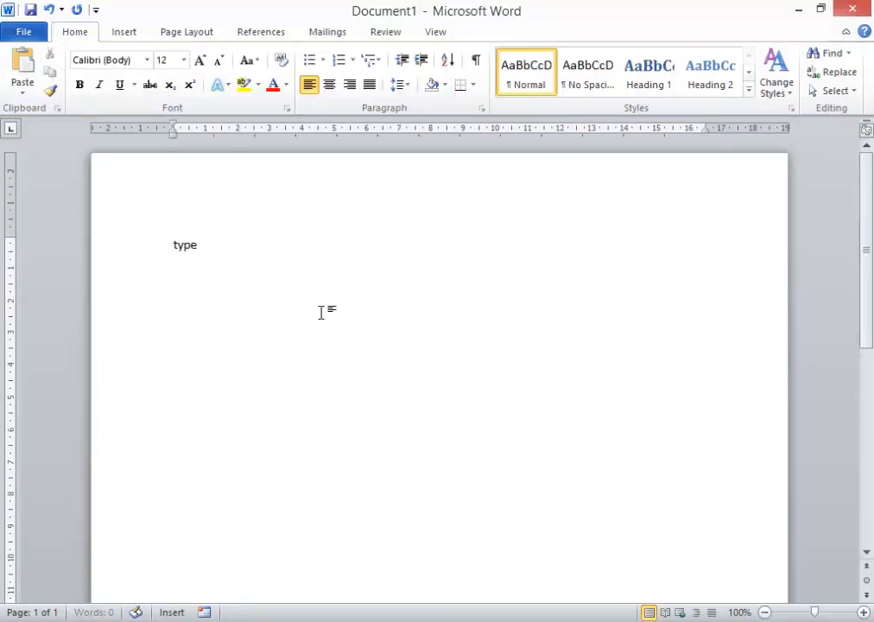
text( the heading of )
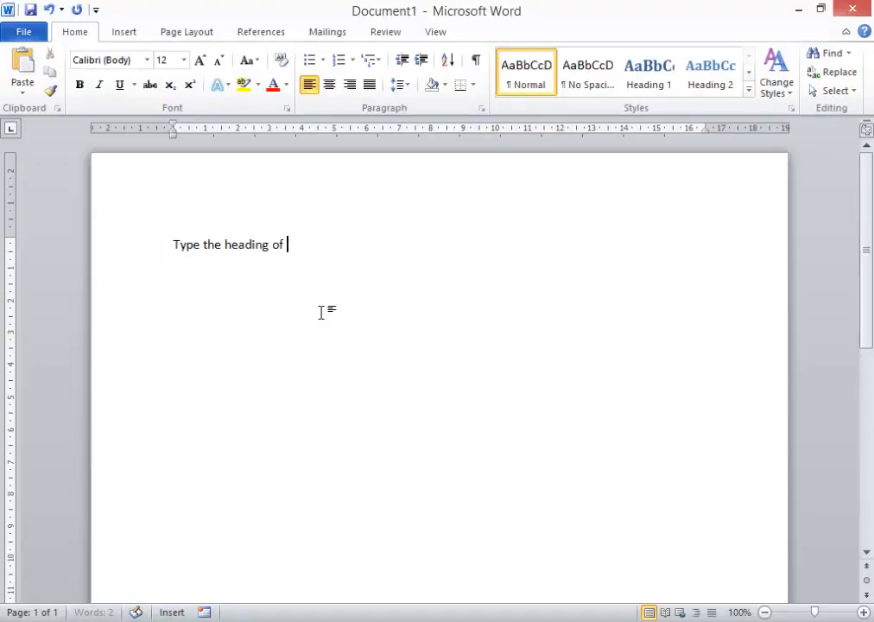
text(the table here)
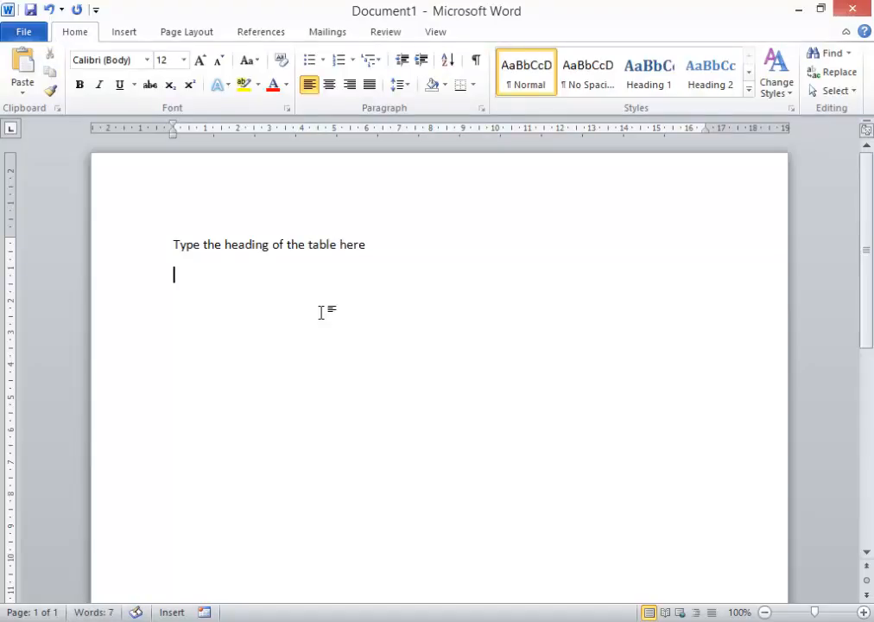
click(31, 57)
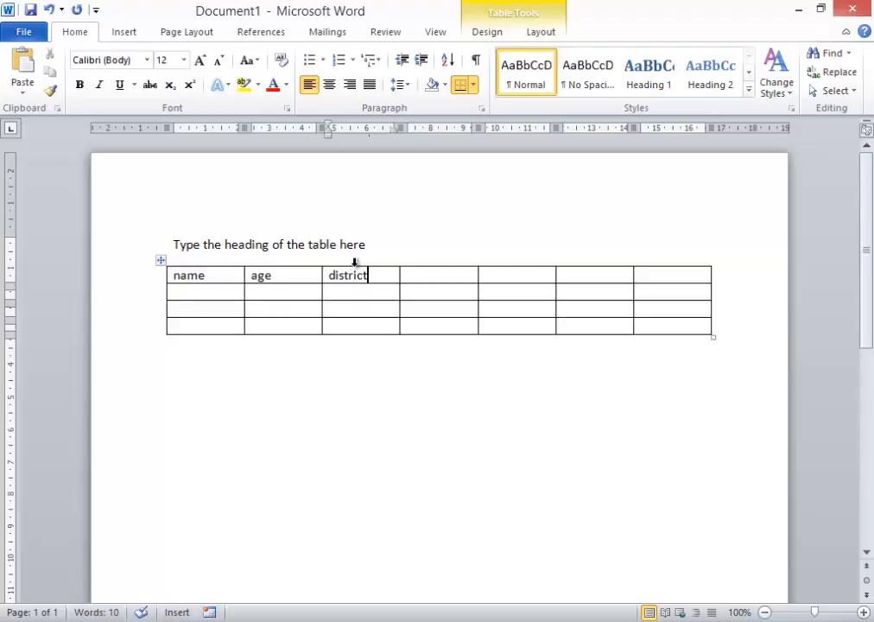
Step: Insert a blank column to the left of the 'district' column
click(354, 261)
right_click(357, 278)
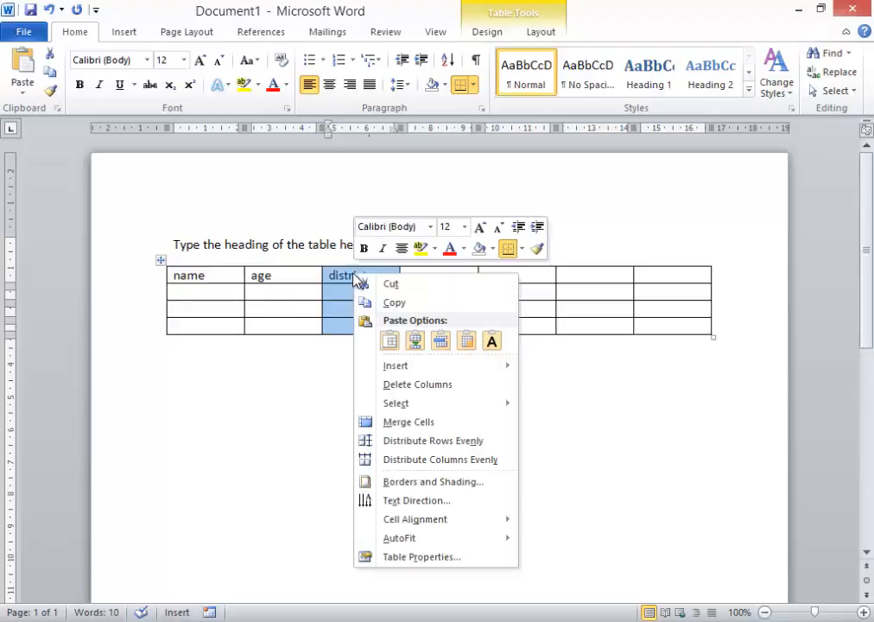
mouse_move(396, 370)
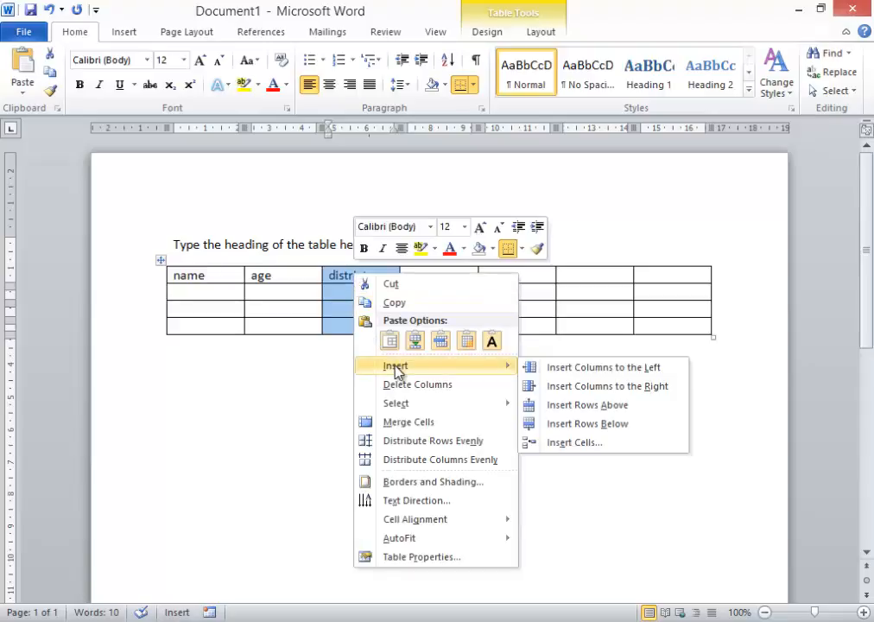
click(566, 372)
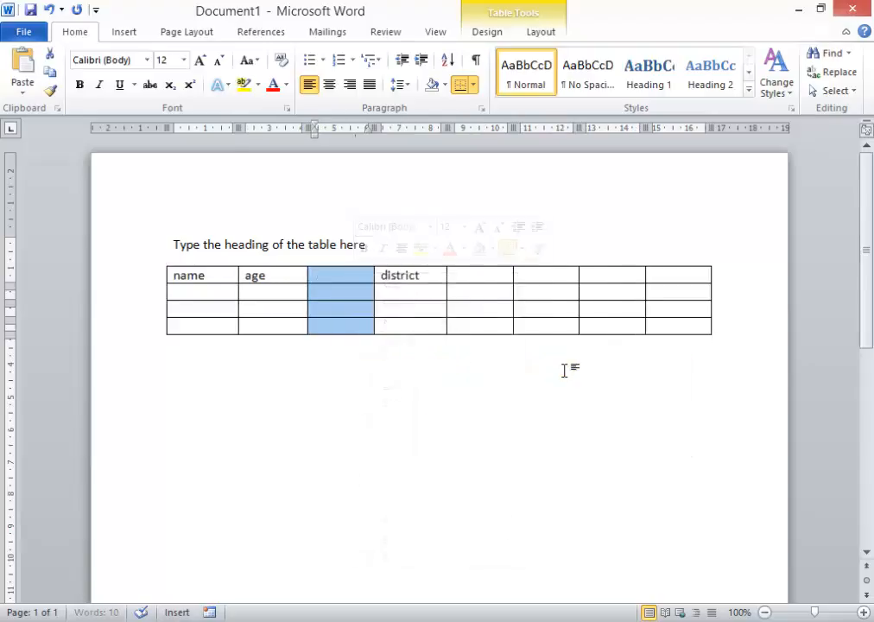
click(351, 294)
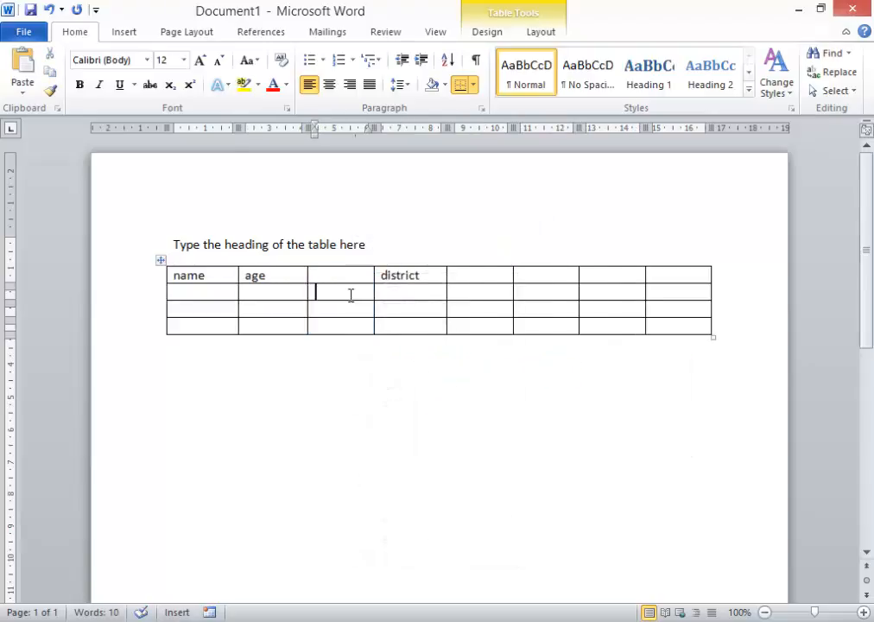
Step: Insert a column to the left of the 'age' column using the table Layout commands
click(283, 263)
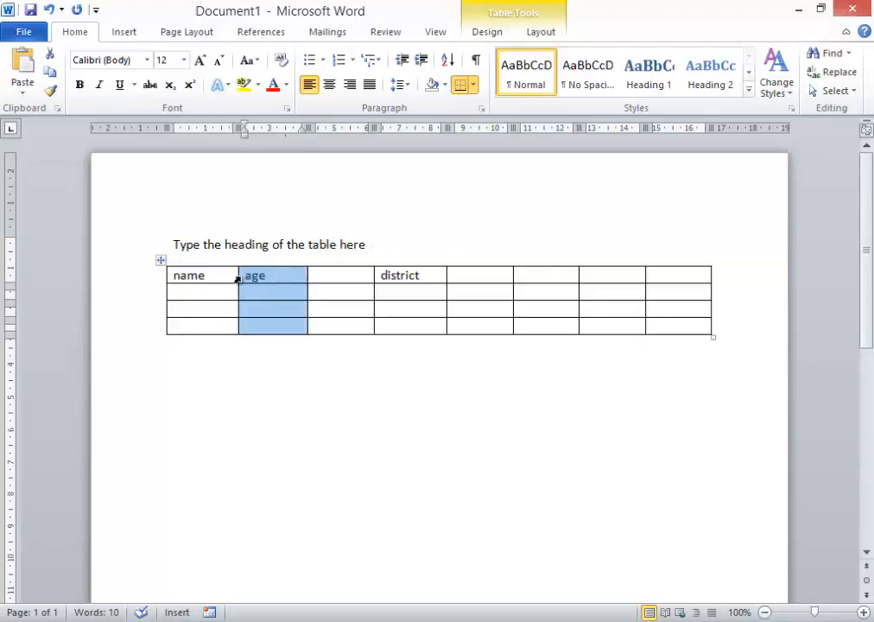
click(486, 35)
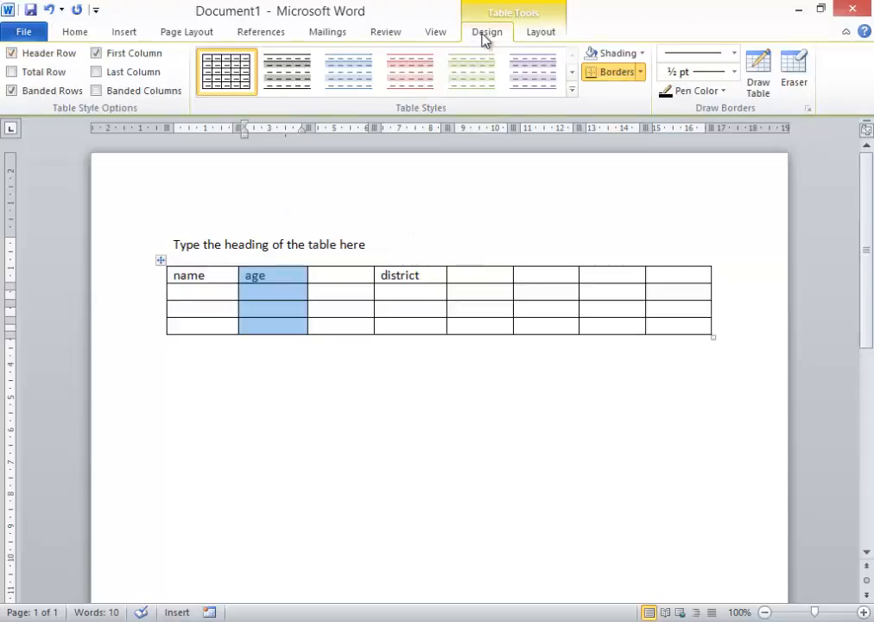
click(537, 36)
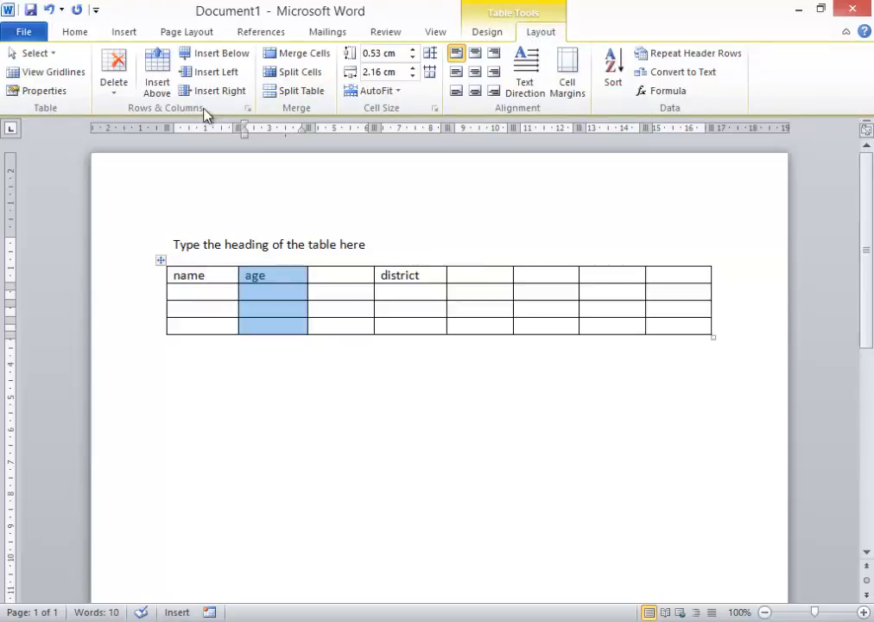
click(216, 74)
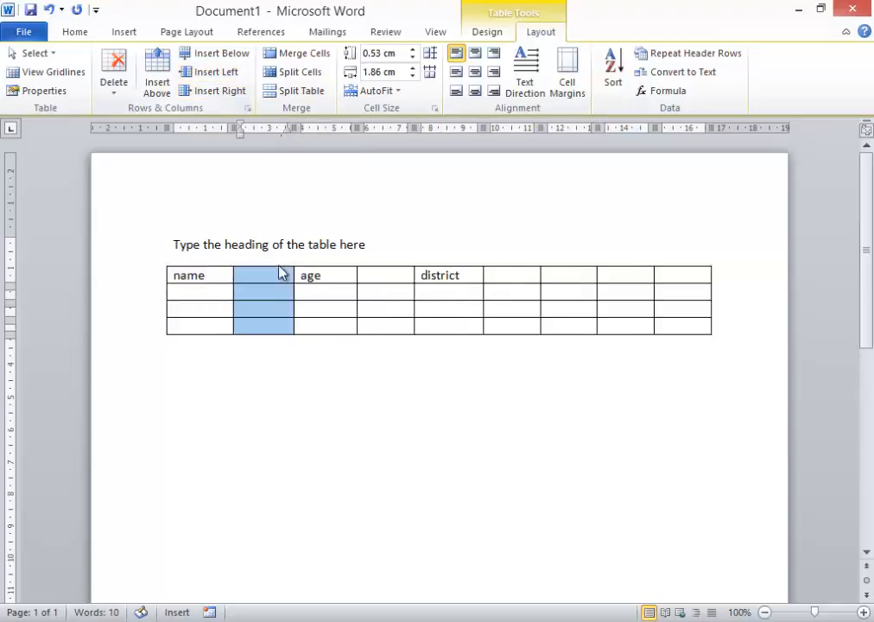
click(242, 291)
Step: Type 'dddd' into the third and fourth rows of the first column
click(199, 329)
text(dddd)
click(184, 307)
text(d)
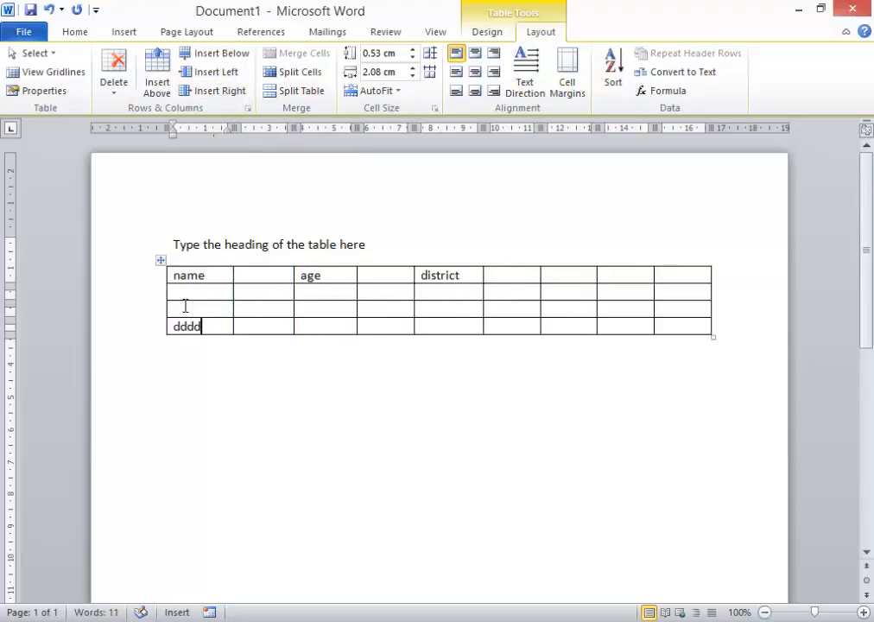
Step: Replace the text in the bottom cell of the first column with 'ffff'
click(170, 327)
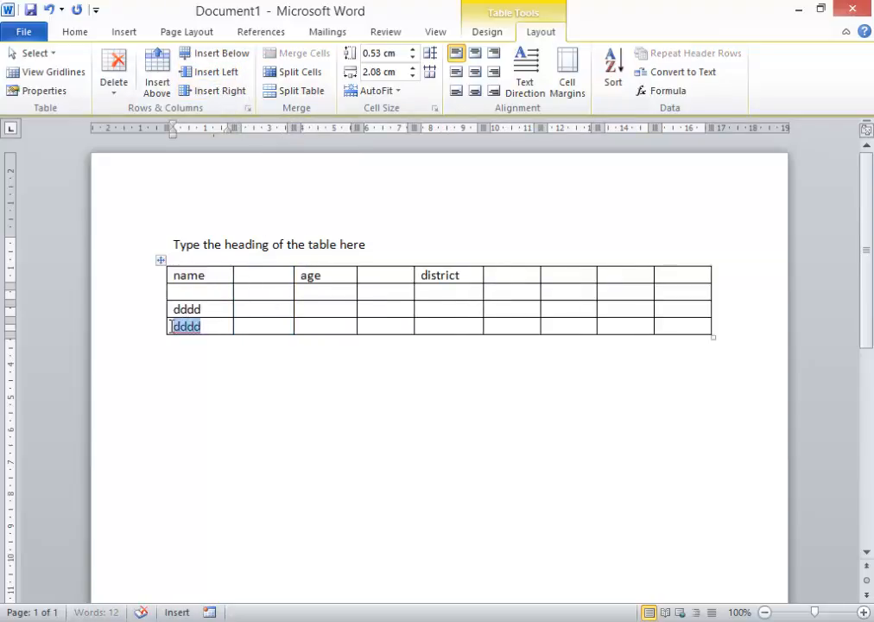
text(ffff)
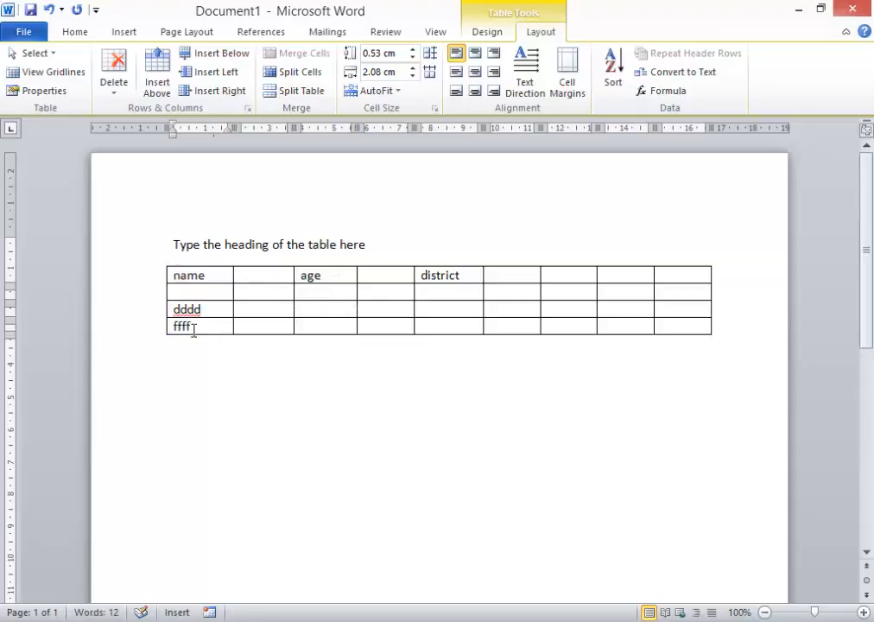
Step: Insert a new row above the bottom 'ffff' row of the table
click(236, 384)
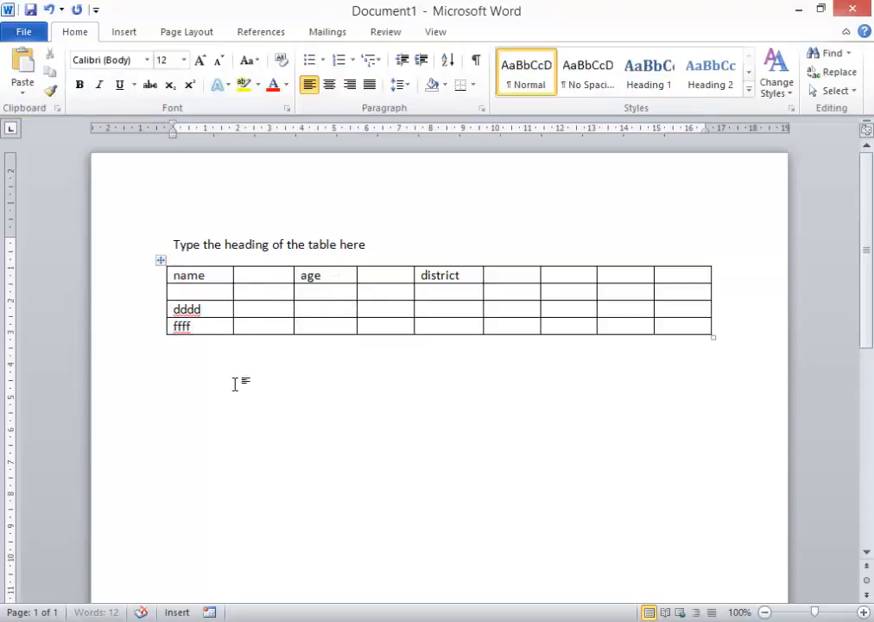
click(149, 335)
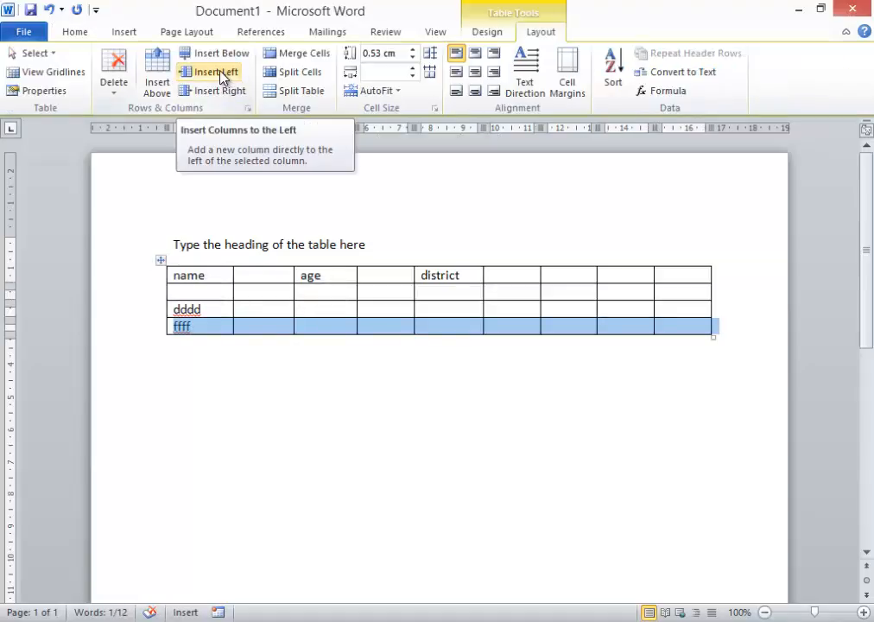
click(157, 73)
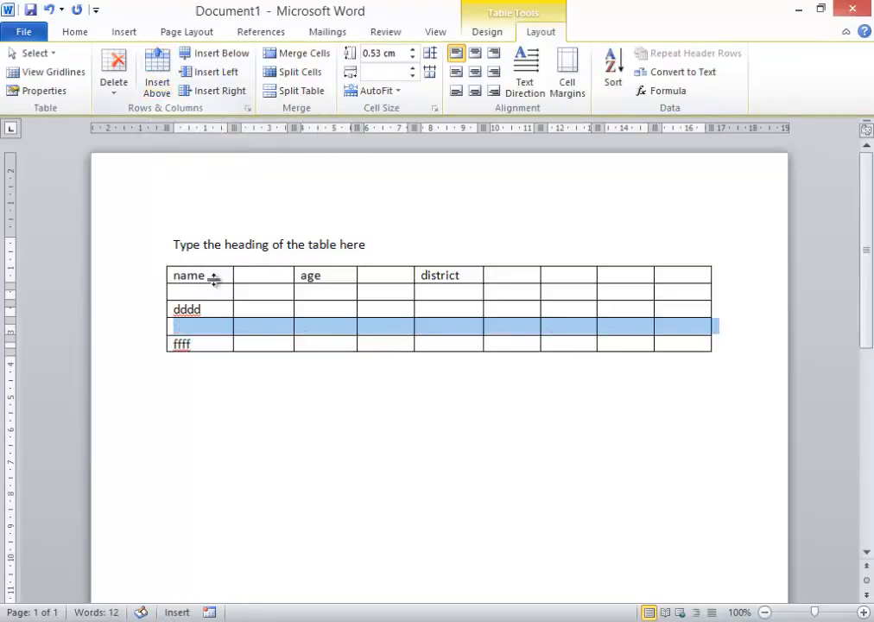
Step: Rotate the text of the 'name' cell to run vertically using Text Direction
click(219, 328)
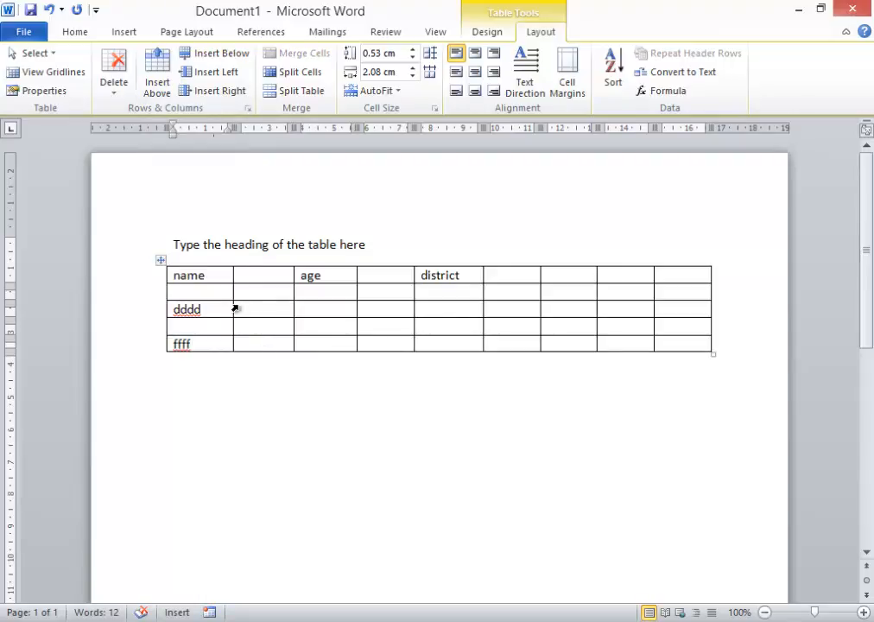
click(214, 277)
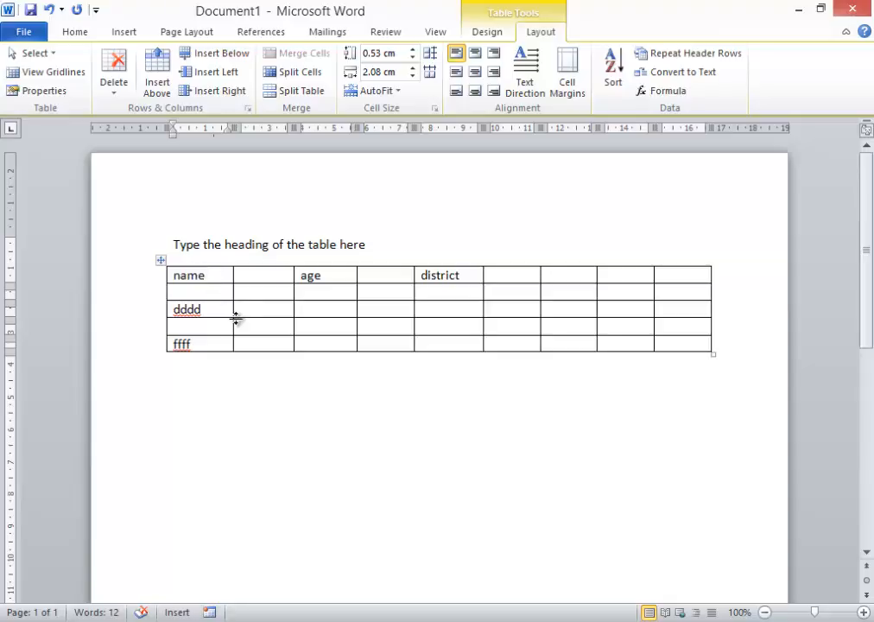
click(525, 77)
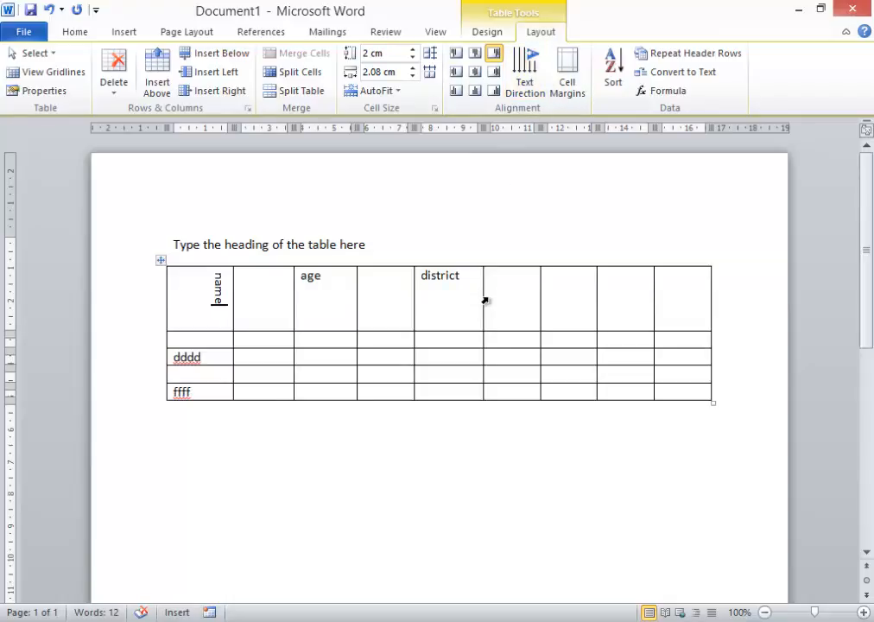
click(524, 76)
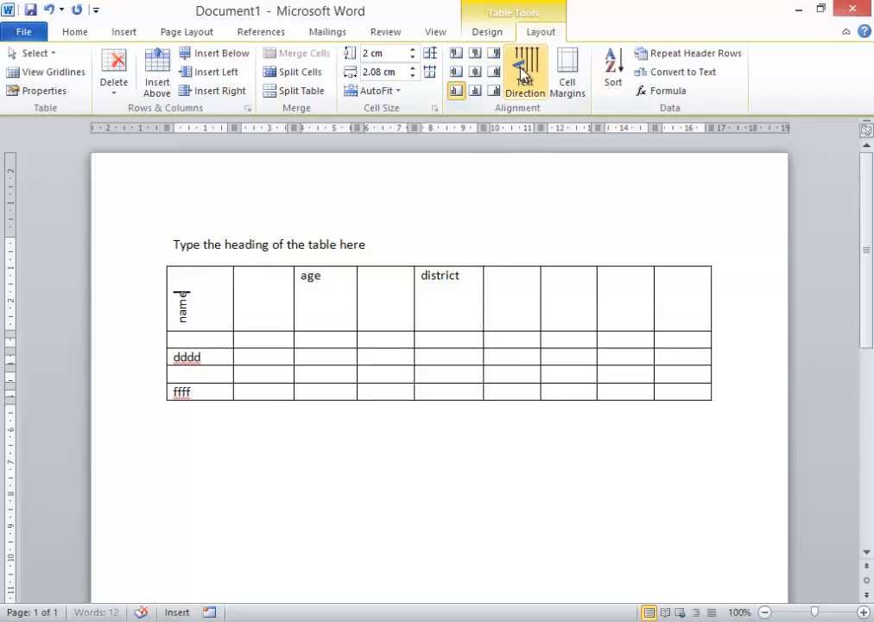
click(524, 76)
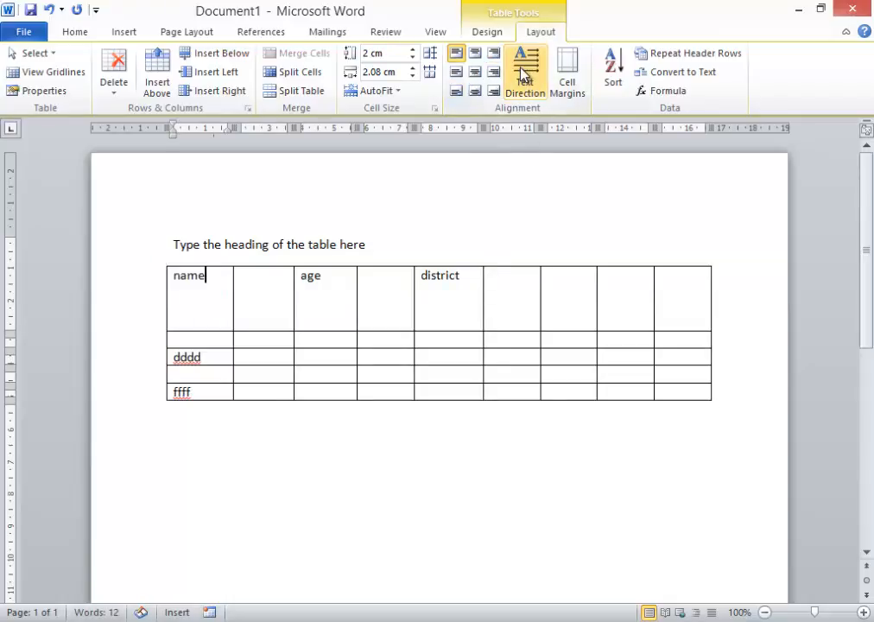
click(524, 76)
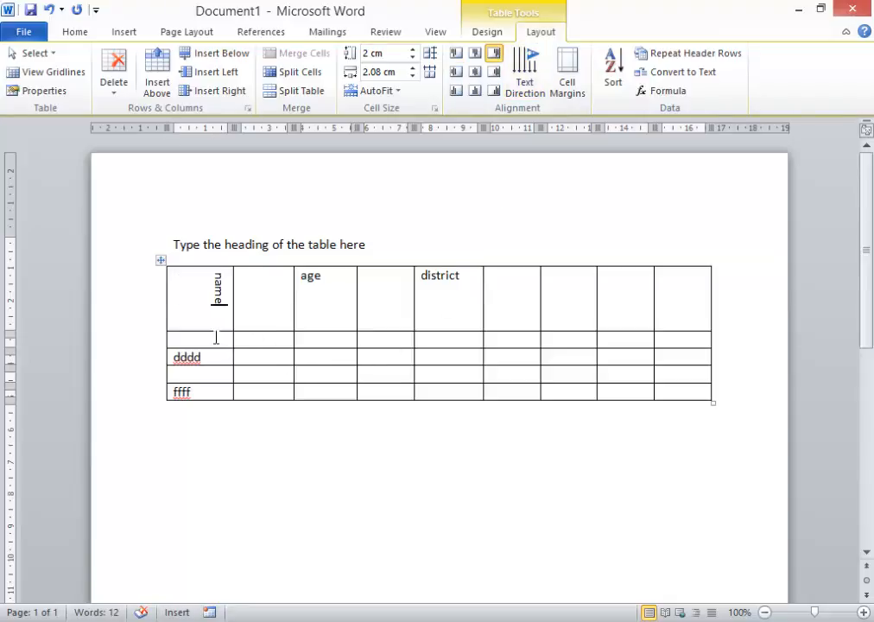
Step: Shade the first cell of the second table row red
click(166, 344)
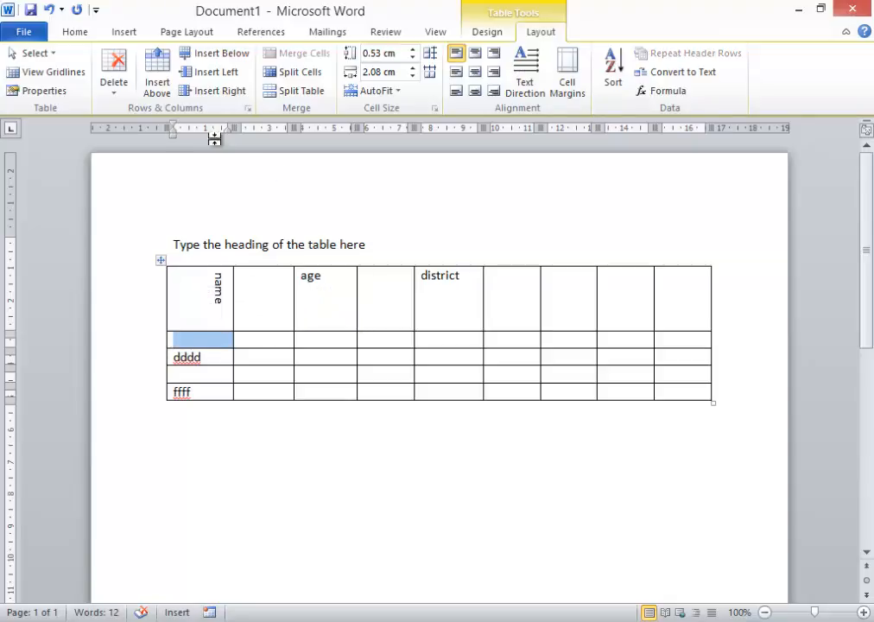
click(75, 32)
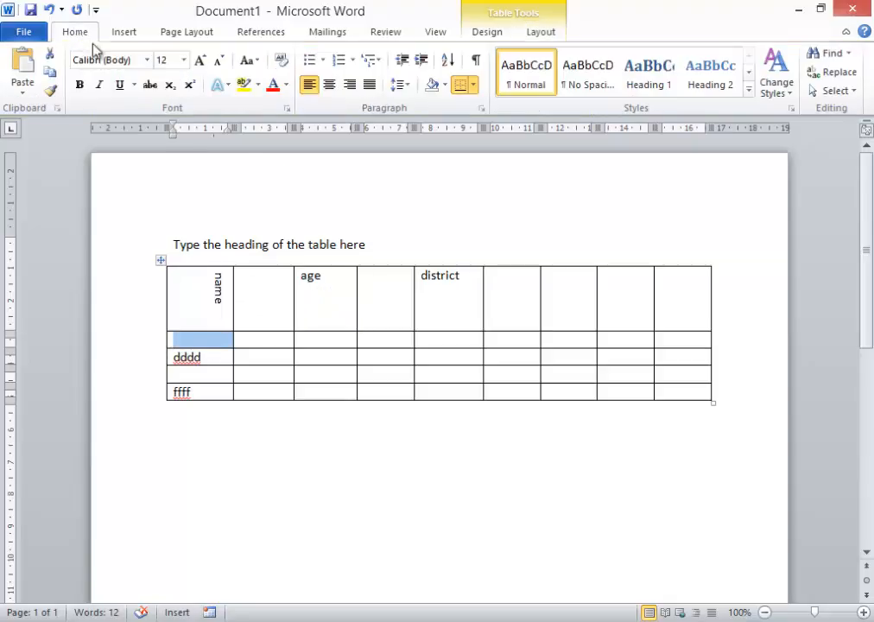
click(259, 87)
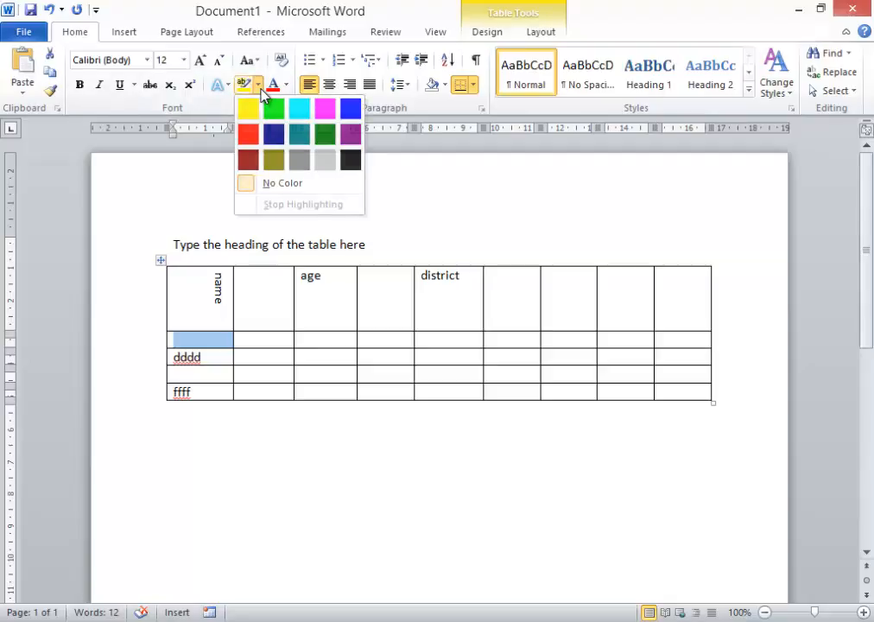
click(261, 89)
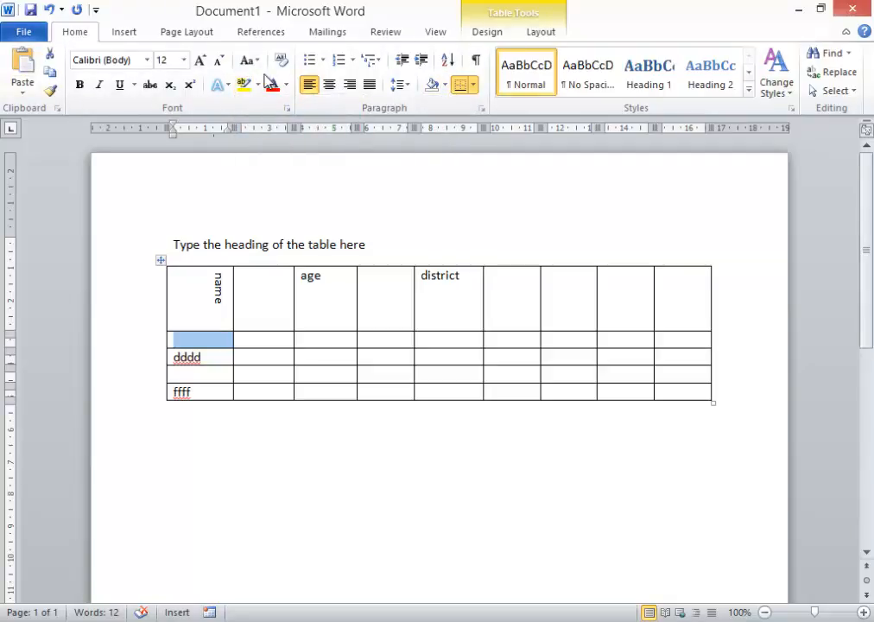
click(444, 86)
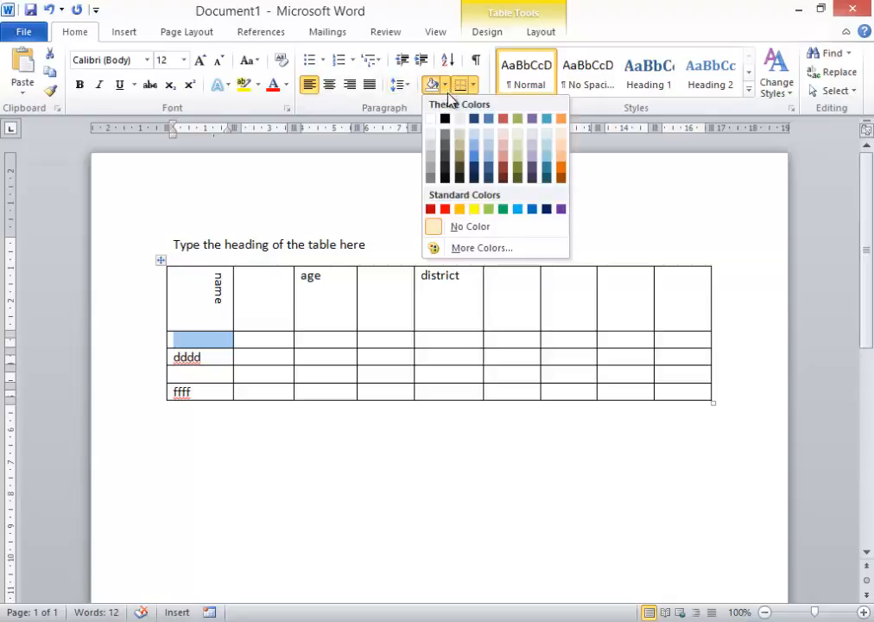
click(445, 209)
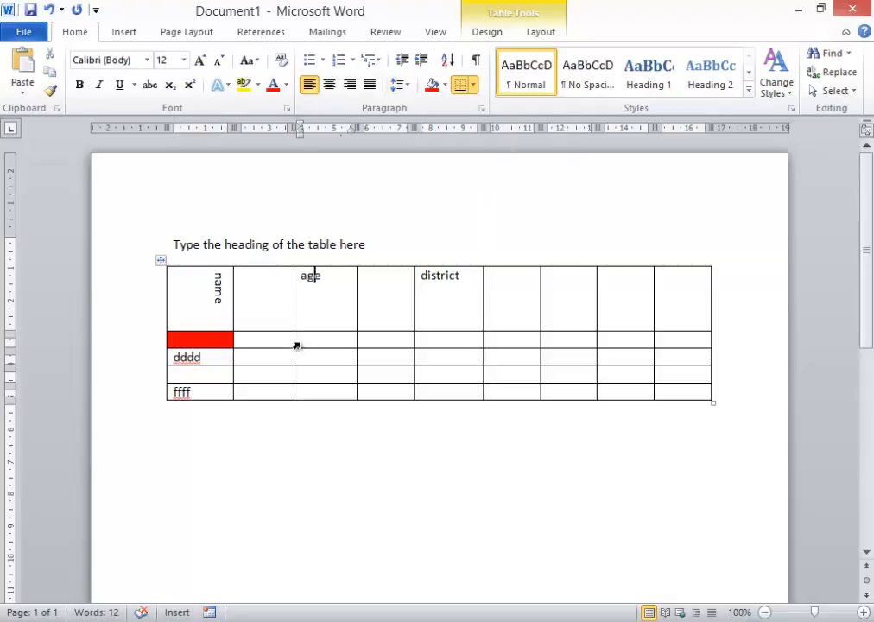
Step: Shade the second-row cell under 'age' blue
click(296, 346)
click(445, 87)
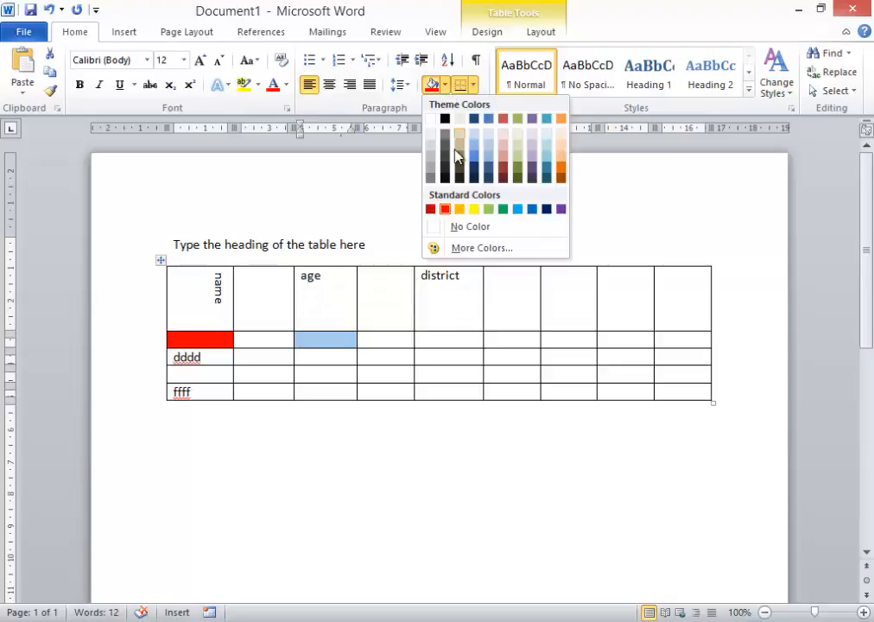
click(532, 209)
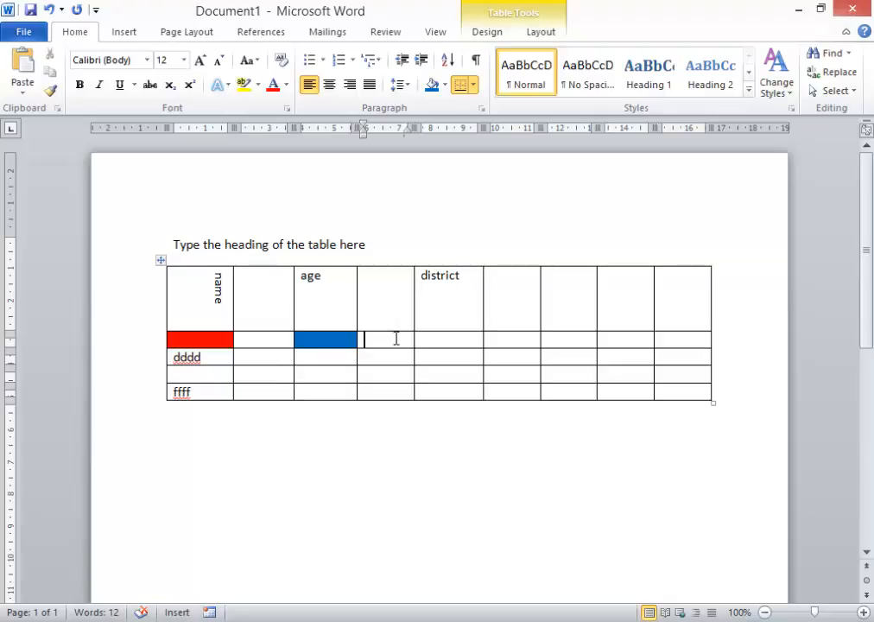
Step: Merge the two second-row cells under the blank column and 'district' into one cell
drag(419, 340, 401, 340)
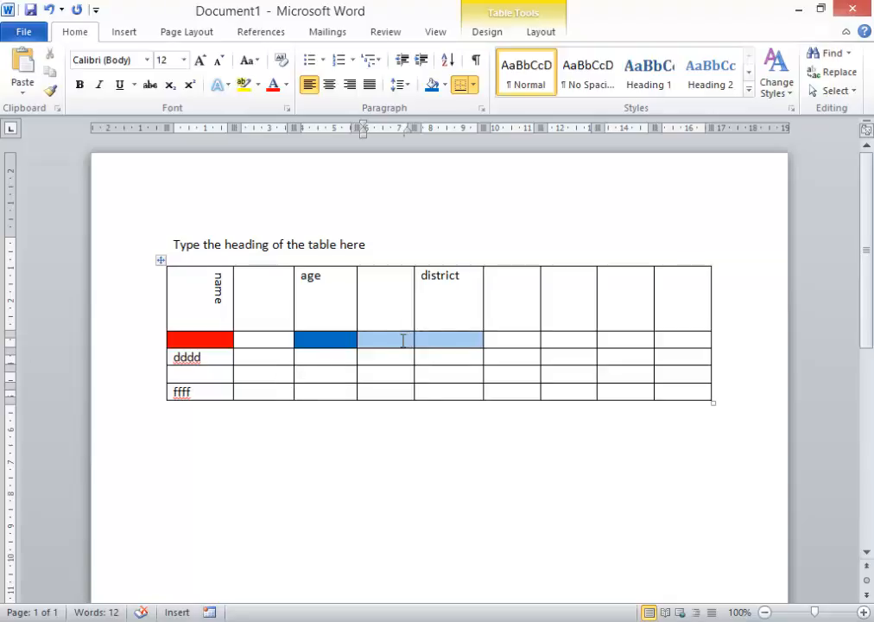
click(455, 338)
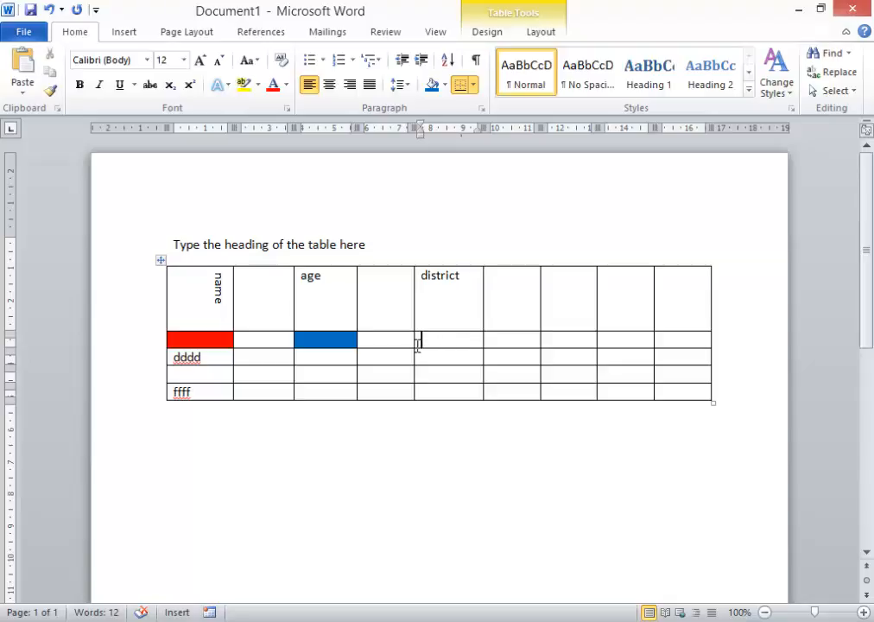
drag(417, 343, 398, 343)
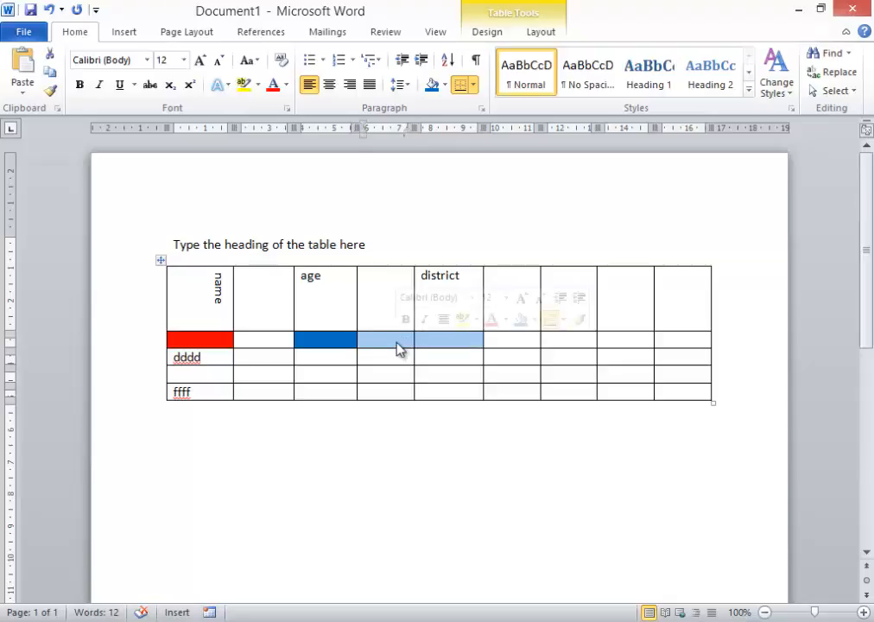
right_click(399, 349)
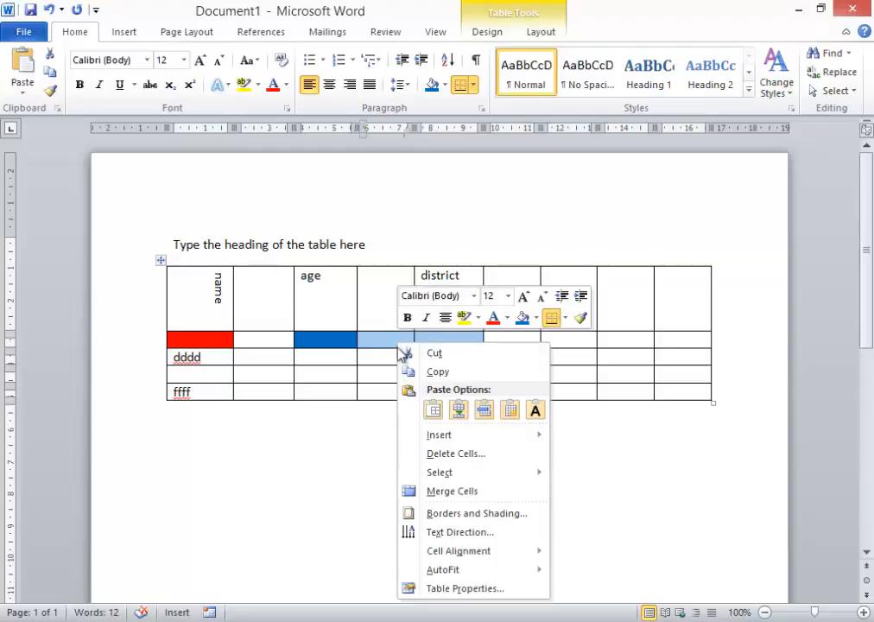
click(434, 492)
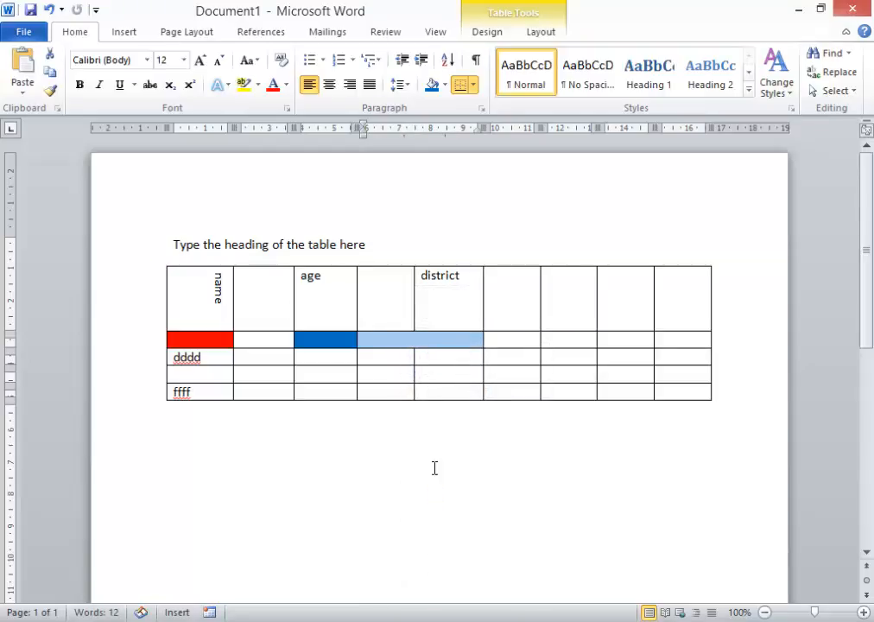
Step: Merge the next two second-row cells to the right of the 'district' column
click(445, 373)
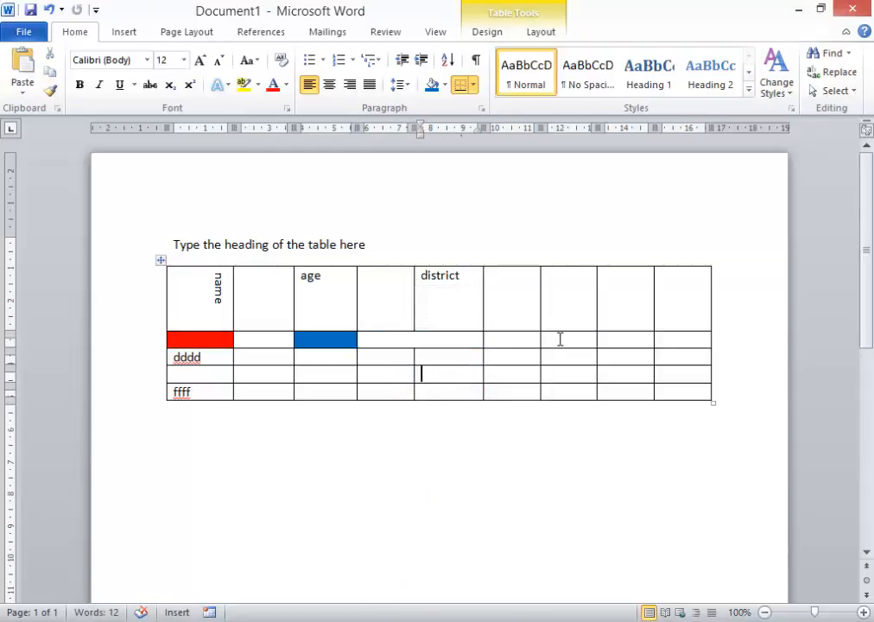
drag(547, 340, 538, 340)
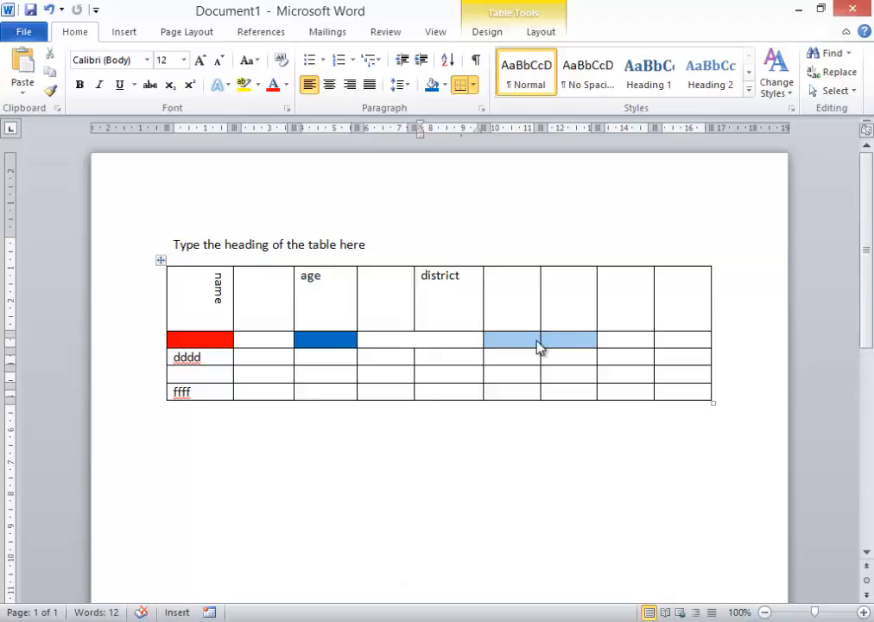
right_click(532, 346)
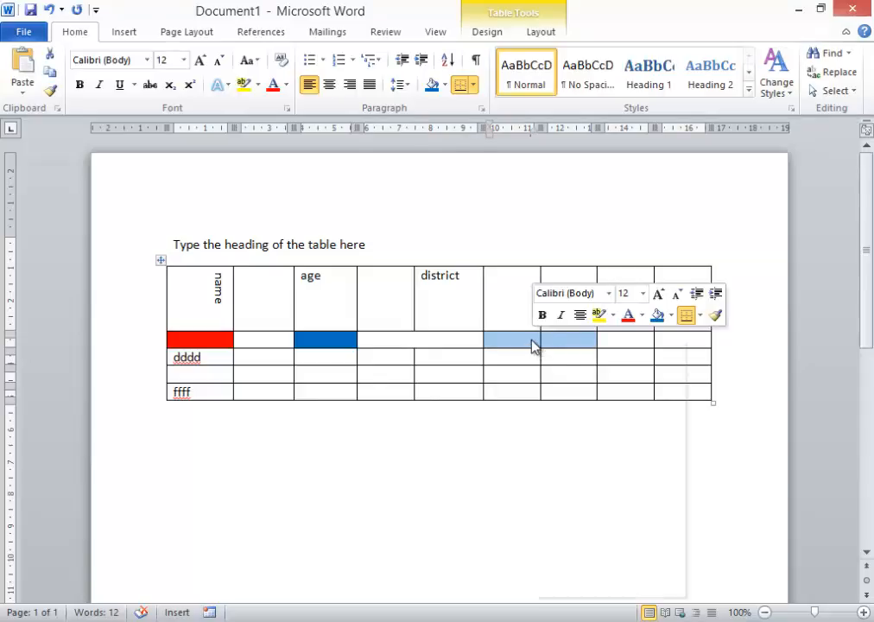
click(580, 489)
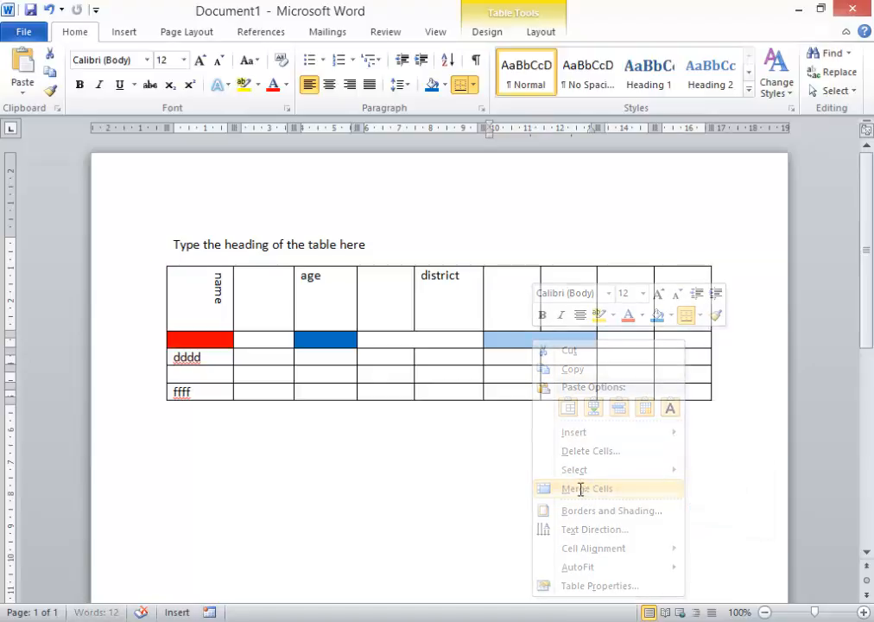
Step: Merge the two cells in the 'dddd' row under 'district' and the column to its right
drag(499, 355, 475, 357)
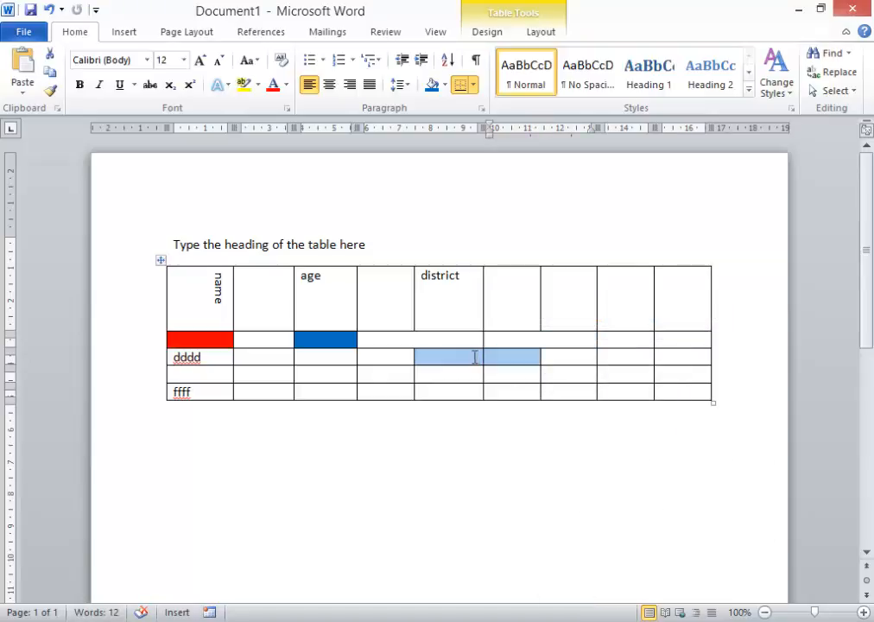
click(531, 37)
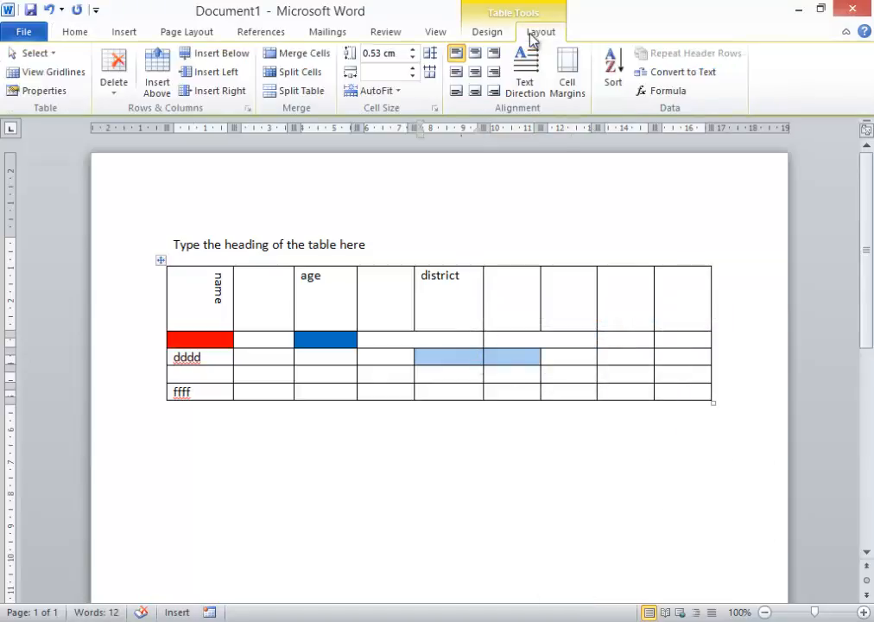
click(301, 54)
Step: Merge the two cells in the 'dddd' row under 'age' and the blank column beside it
drag(370, 364, 331, 364)
click(269, 53)
click(363, 373)
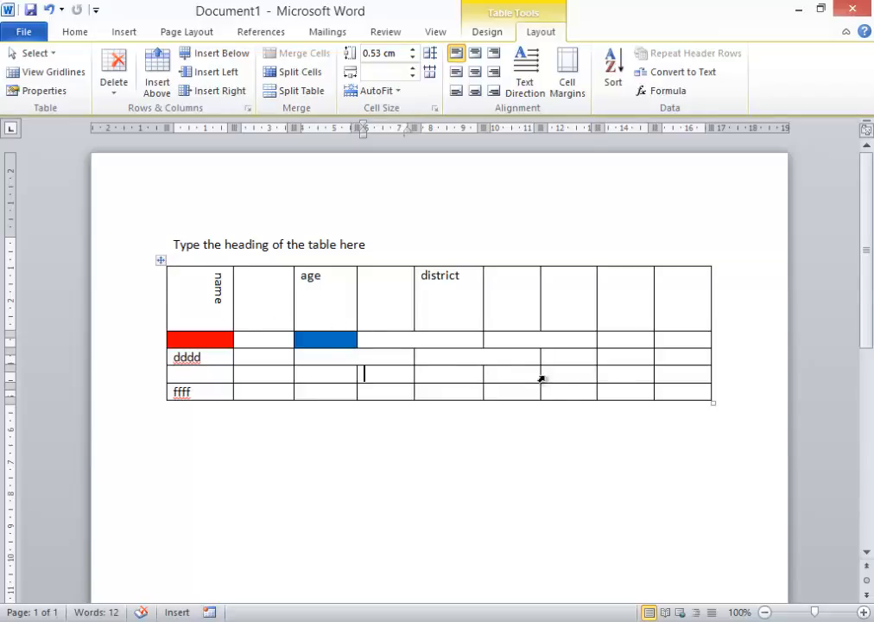
Step: Remove all borders from the two bottom cells of the last column
click(703, 373)
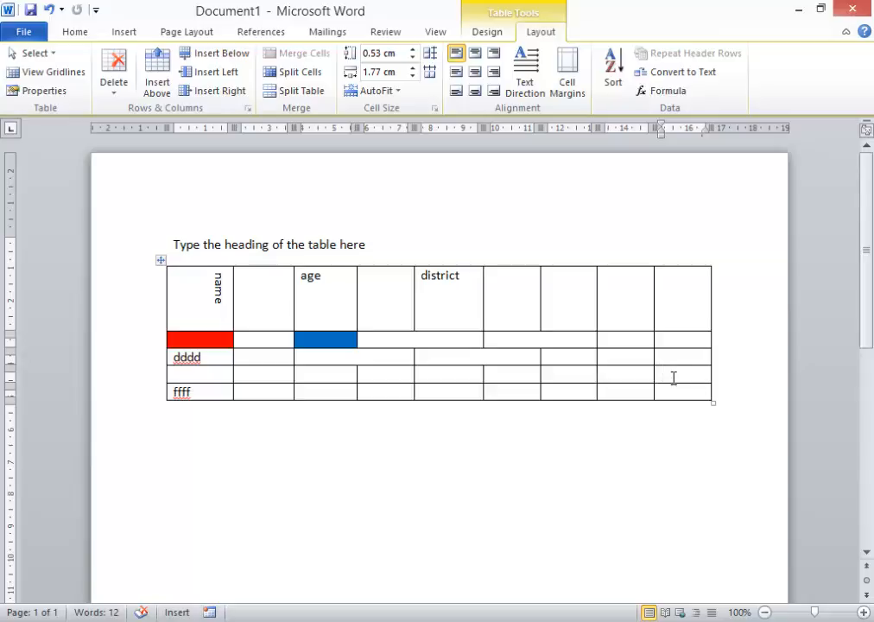
drag(676, 380, 686, 394)
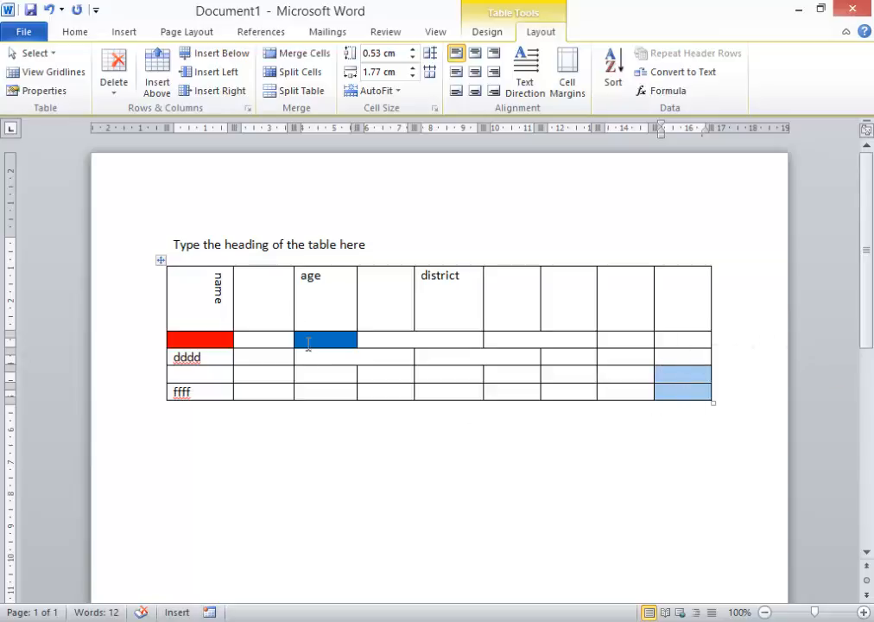
click(75, 32)
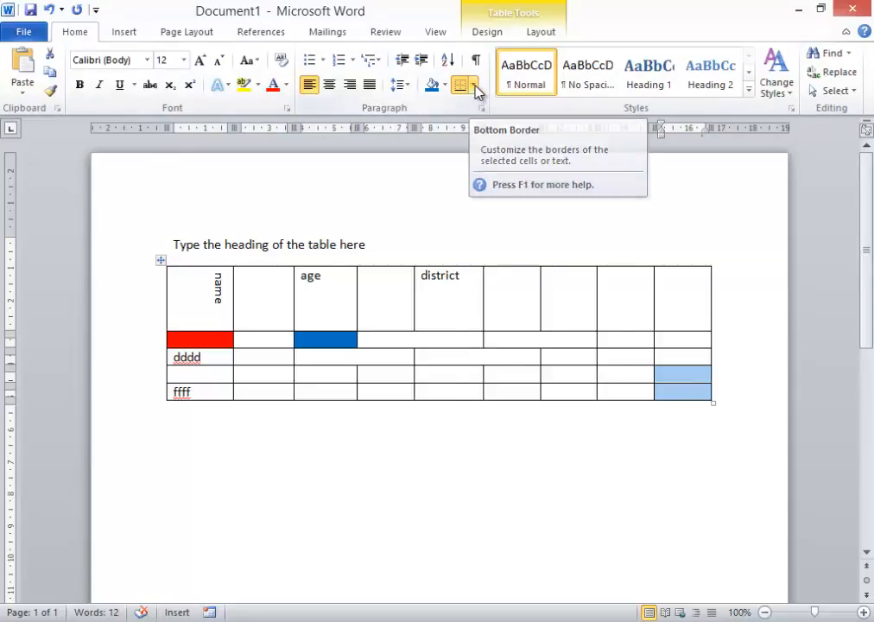
click(474, 86)
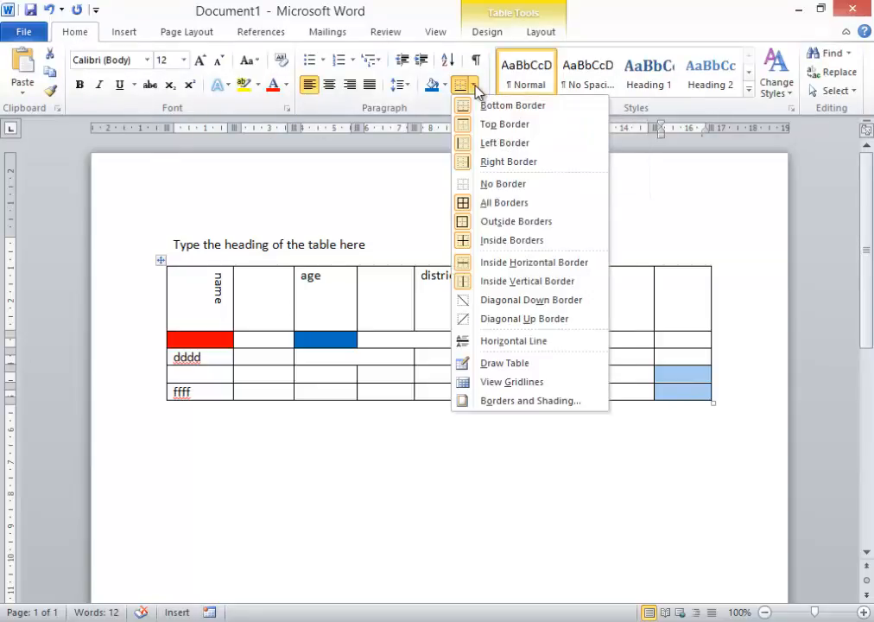
click(488, 184)
Step: Add a right border to the two bottom cells of the second-to-last column
click(671, 456)
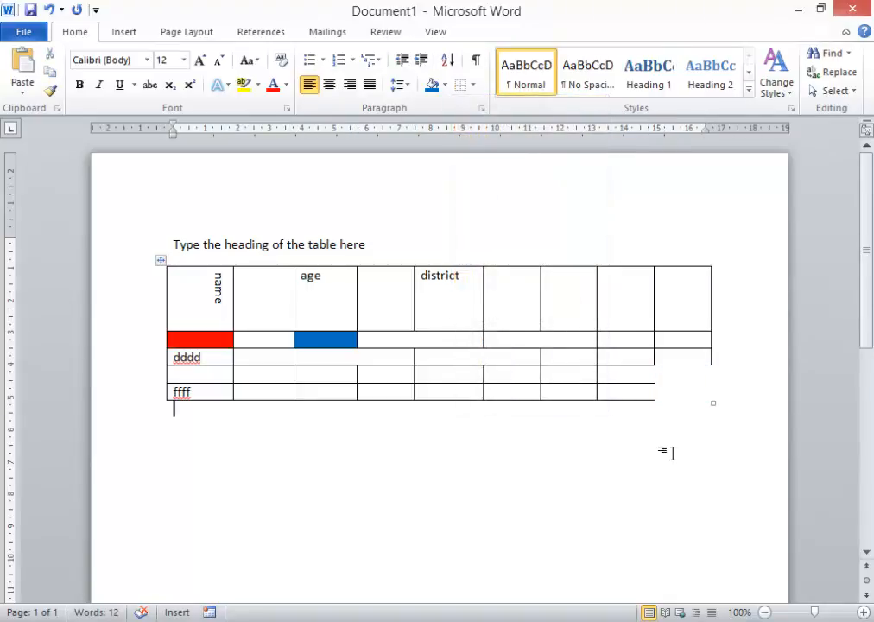
drag(645, 379, 644, 391)
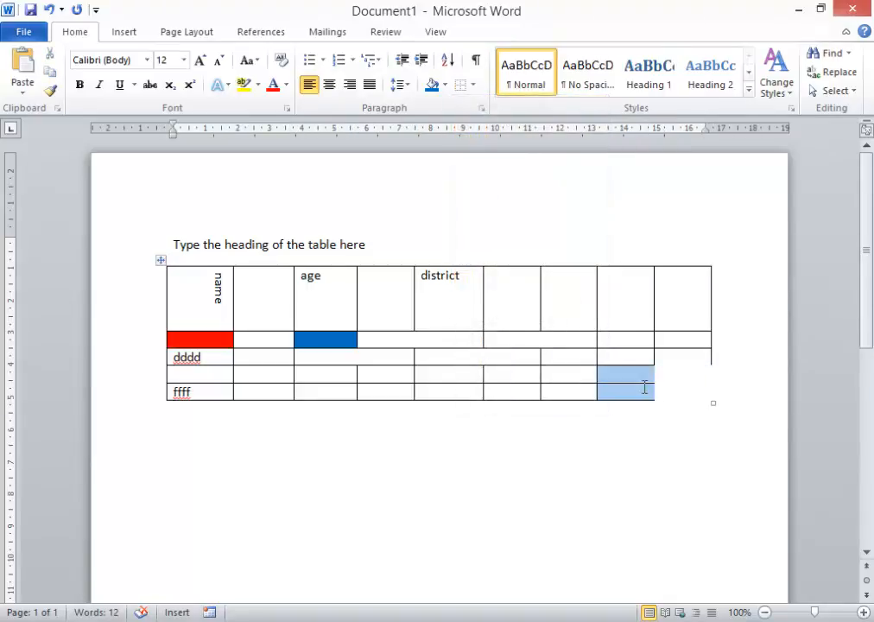
click(473, 86)
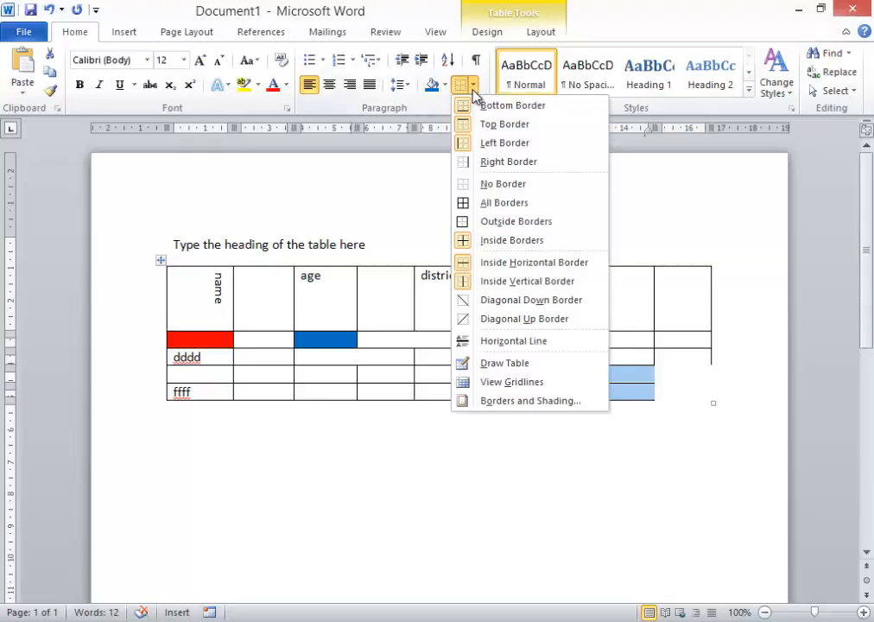
click(487, 162)
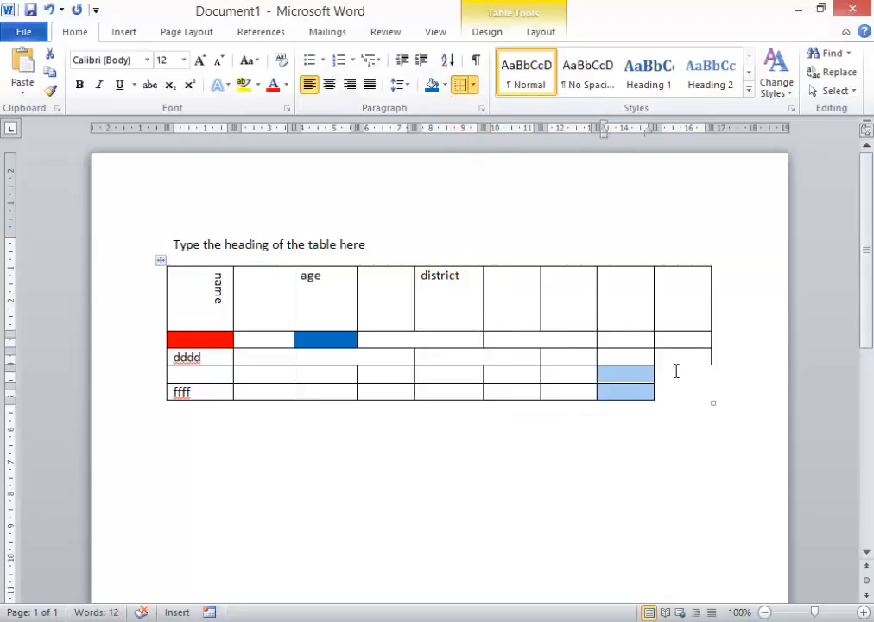
Step: Add a bottom border to the last-column cell in the 'dddd' row
click(676, 358)
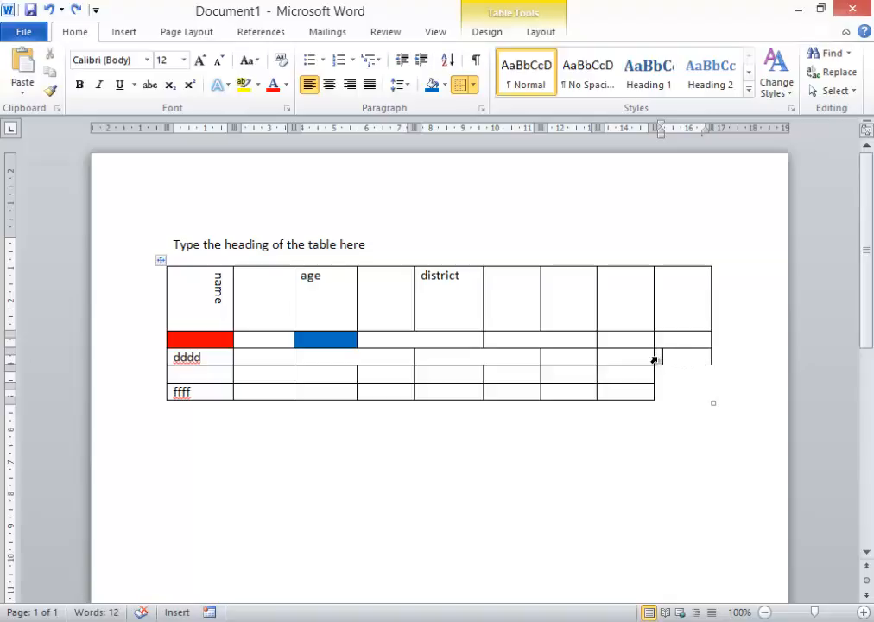
click(654, 360)
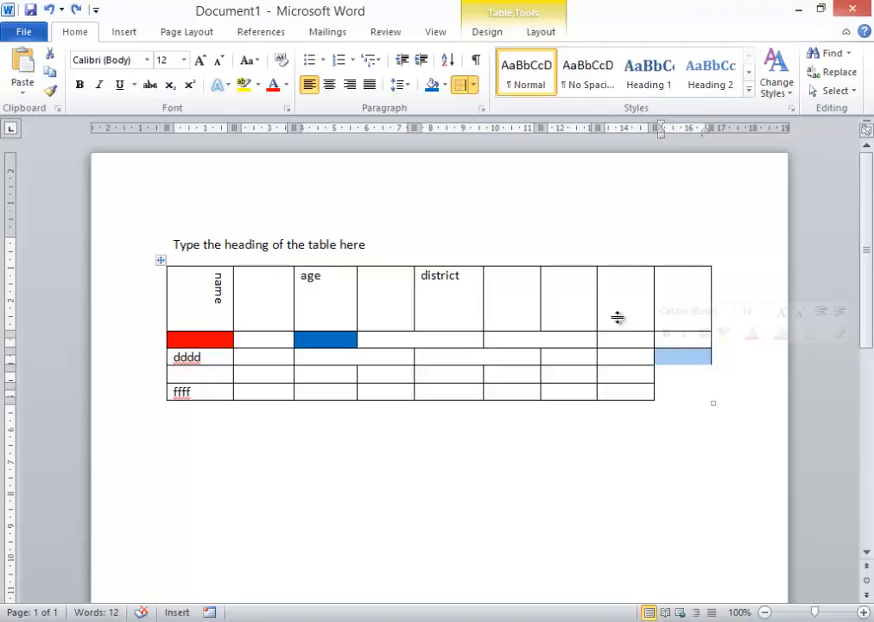
click(474, 85)
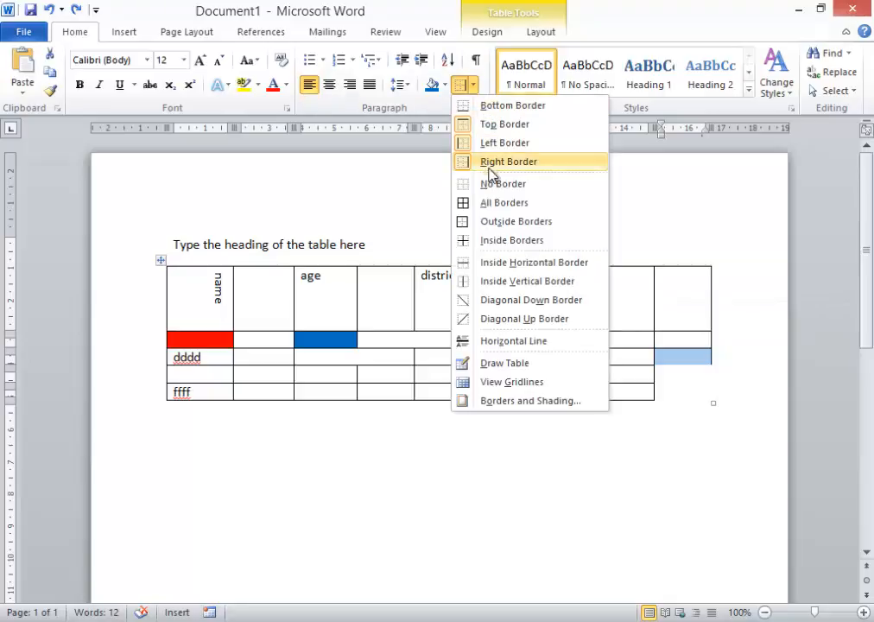
click(501, 105)
click(680, 403)
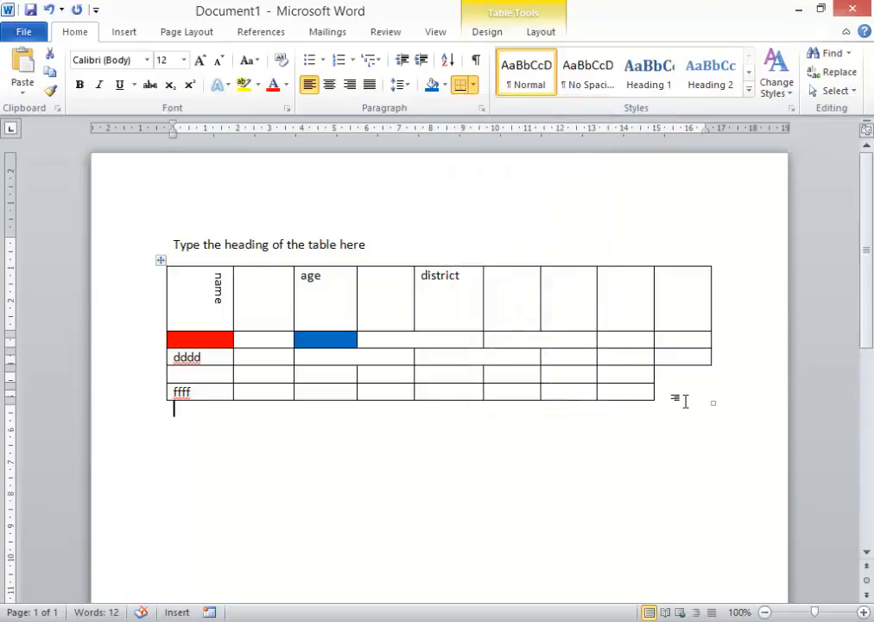
Step: Draw thick 3 pt borders along the table's outer edges with the Draw Table pen
click(382, 357)
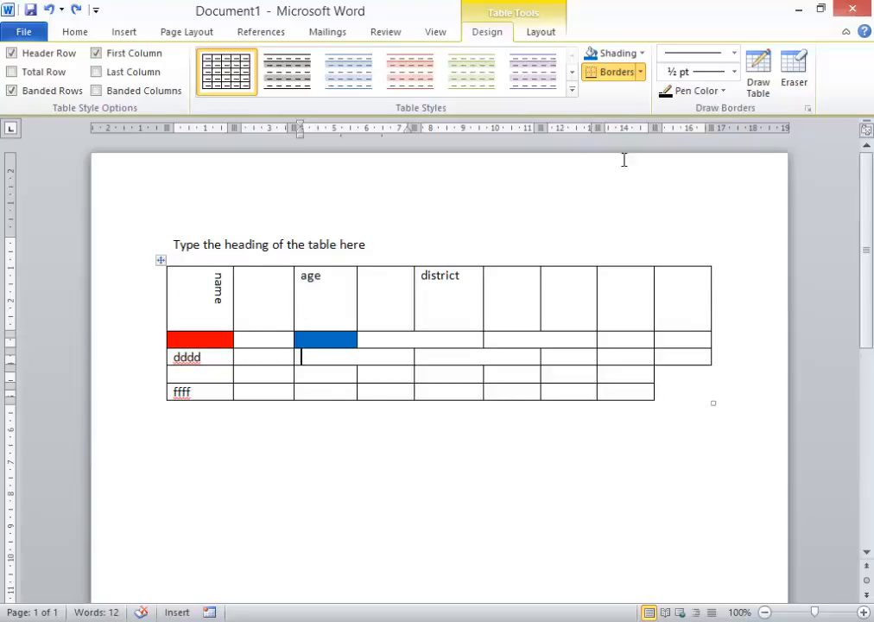
click(760, 75)
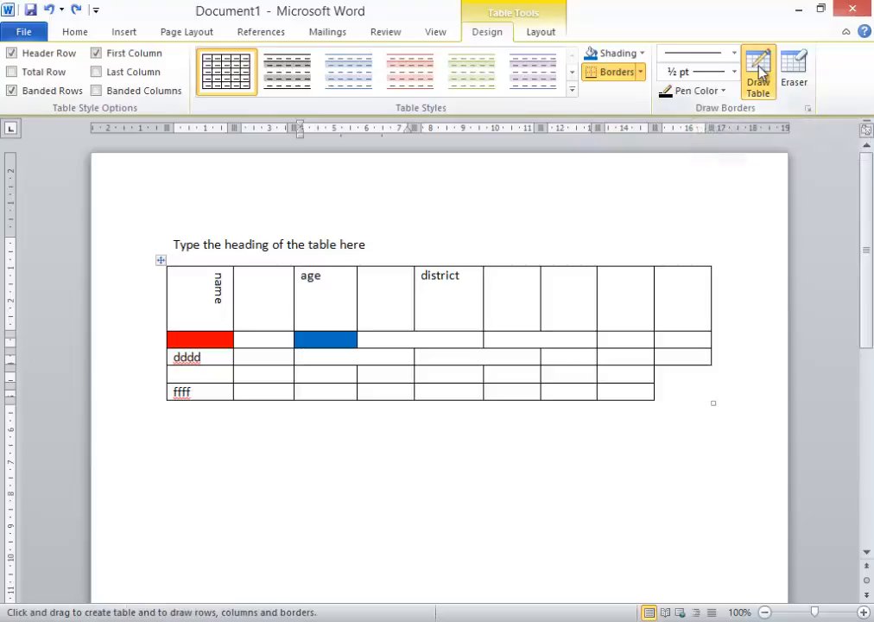
click(734, 57)
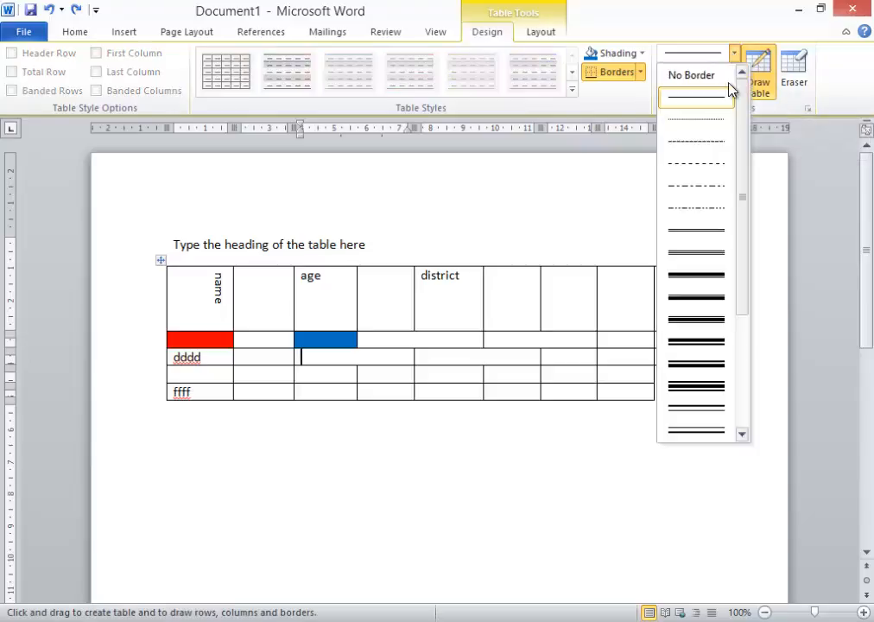
click(699, 275)
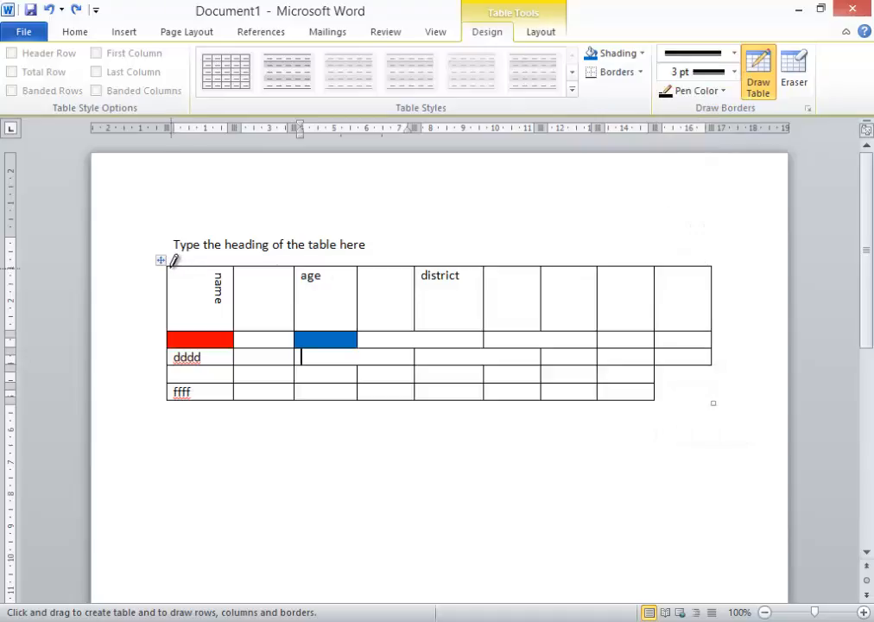
mouse_move(179, 263)
mouse_down()
mouse_move(707, 256)
mouse_move(717, 358)
mouse_move(713, 368)
mouse_move(657, 370)
mouse_move(658, 405)
mouse_move(619, 408)
mouse_move(328, 413)
mouse_move(175, 401)
mouse_up()
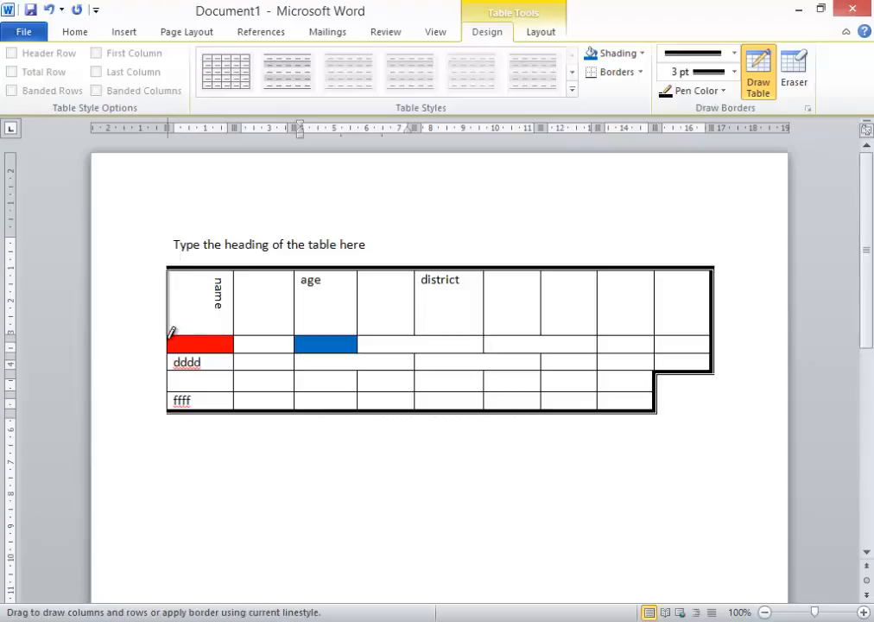
drag(171, 388, 173, 403)
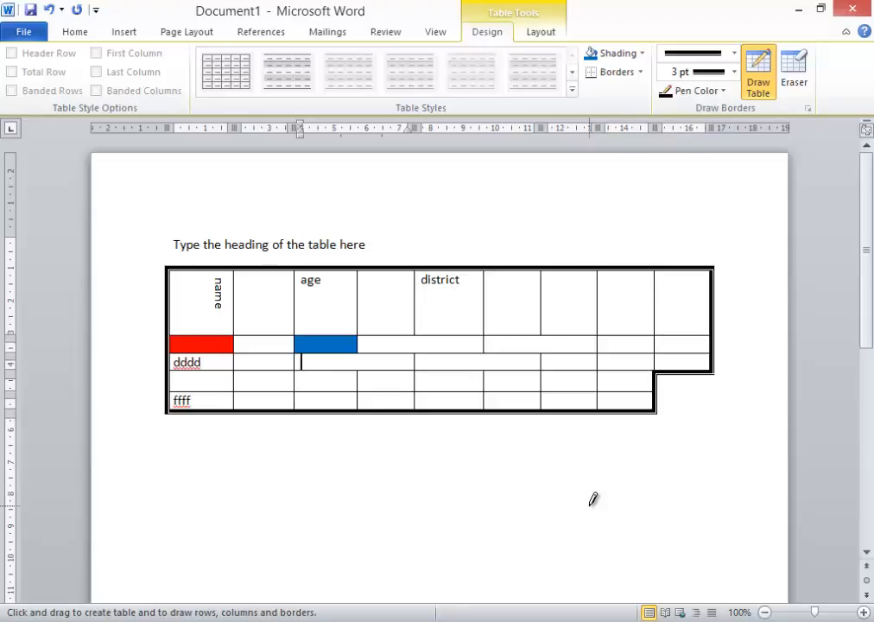
click(757, 78)
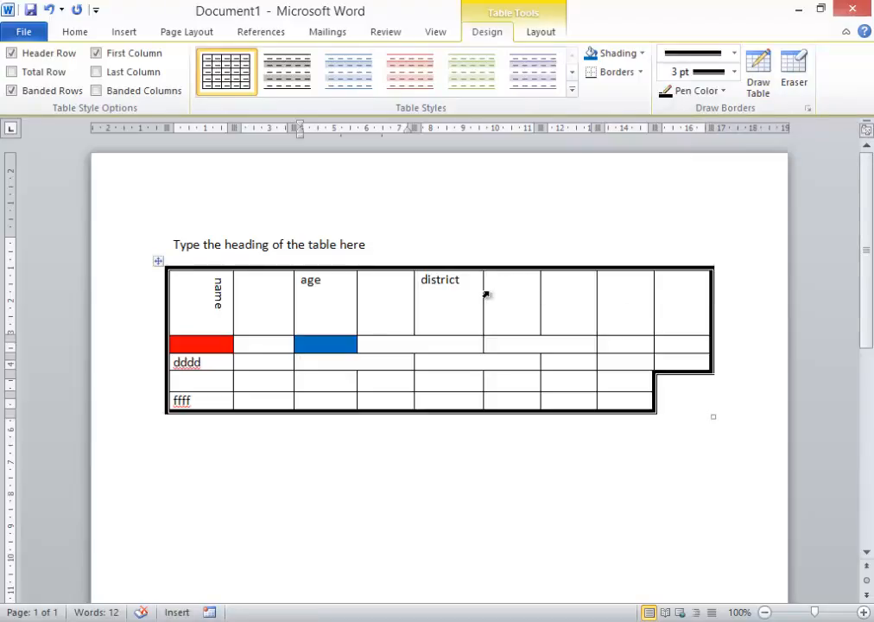
Step: Split the table at the 'dddd' row, then undo the split
click(229, 365)
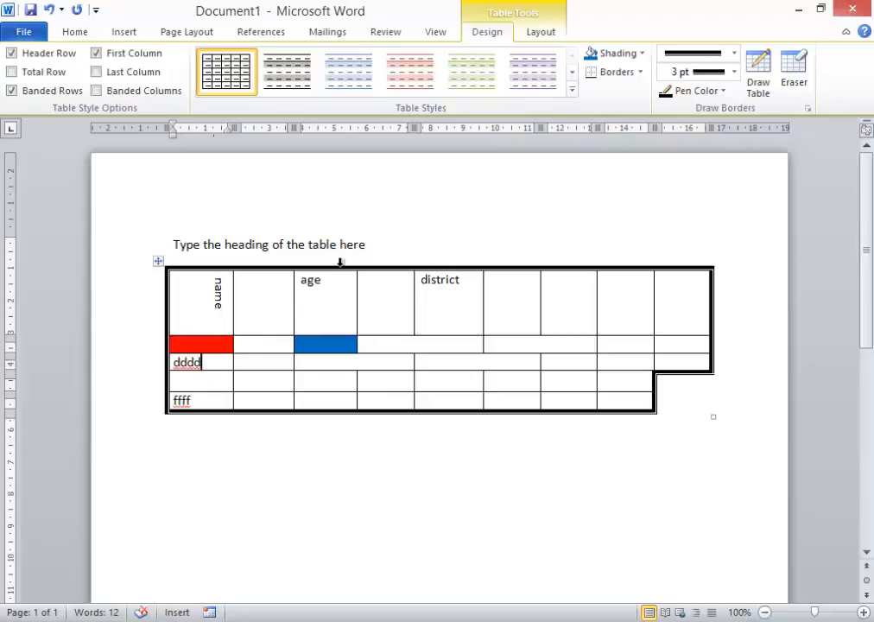
click(537, 38)
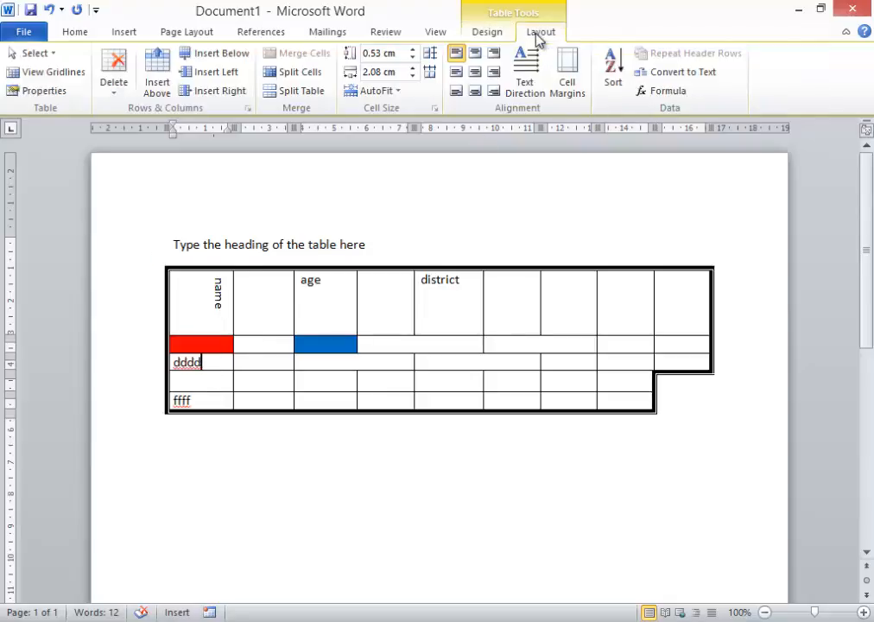
click(293, 91)
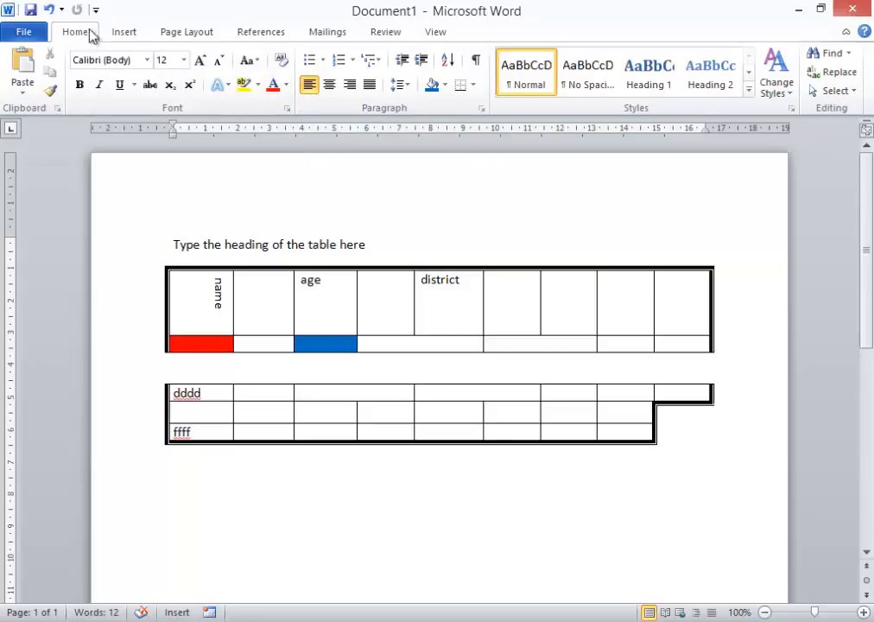
click(50, 9)
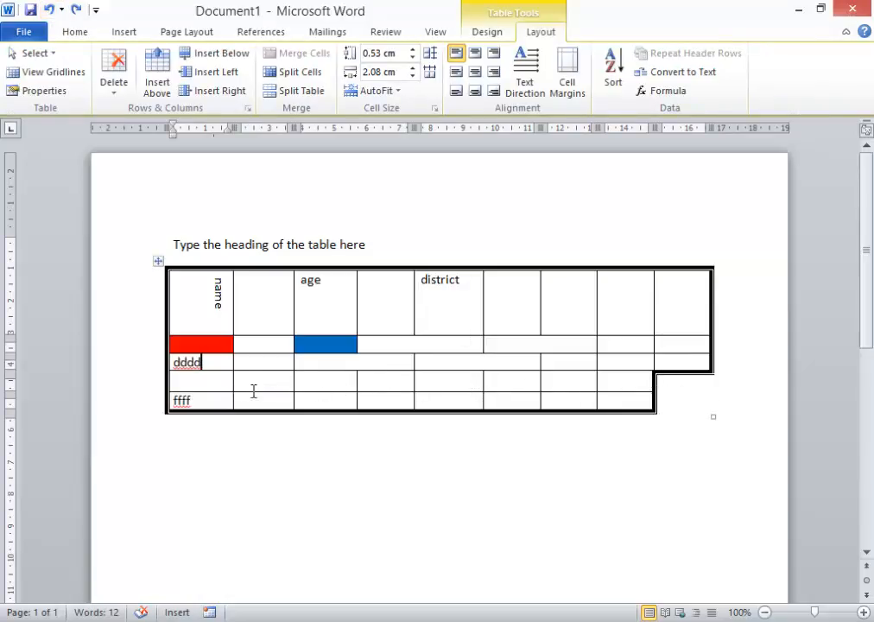
Step: Split the table above the blank row below 'dddd'
click(195, 386)
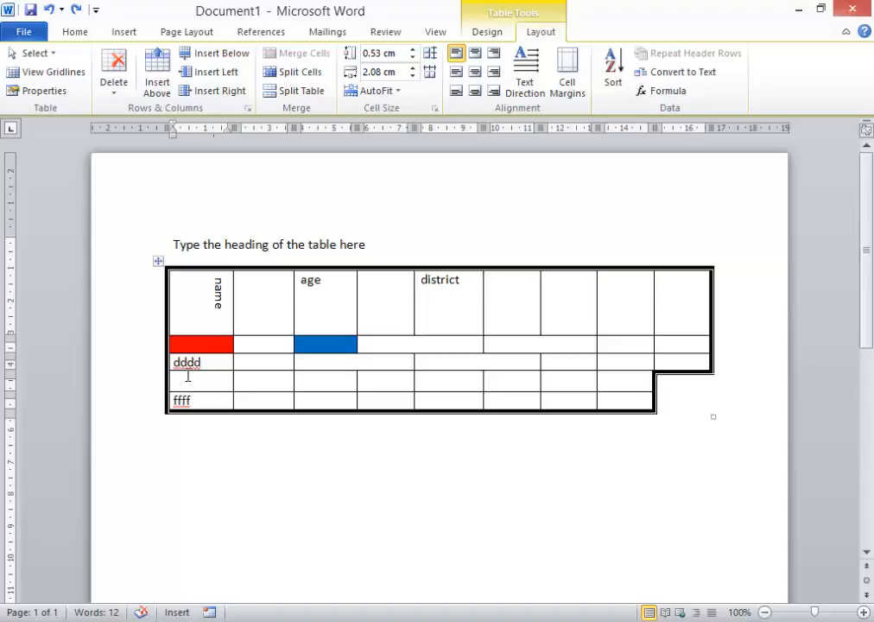
click(299, 92)
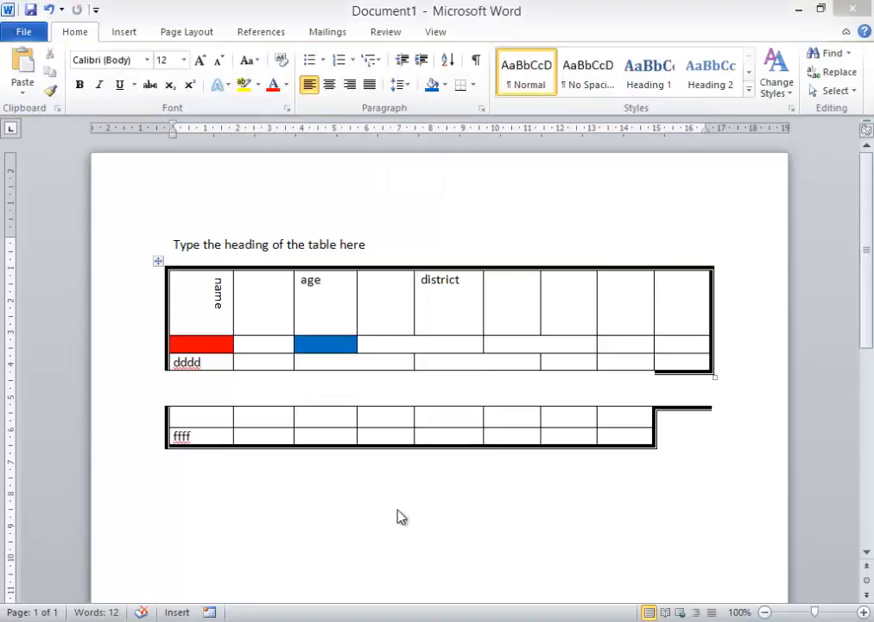
Step: Delete the shaded second row of the upper table
click(156, 349)
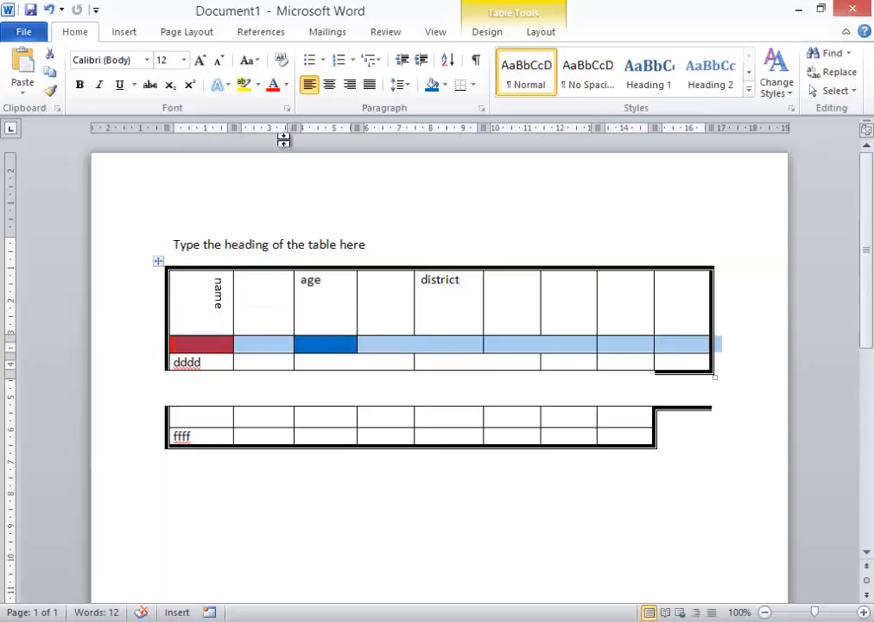
click(540, 33)
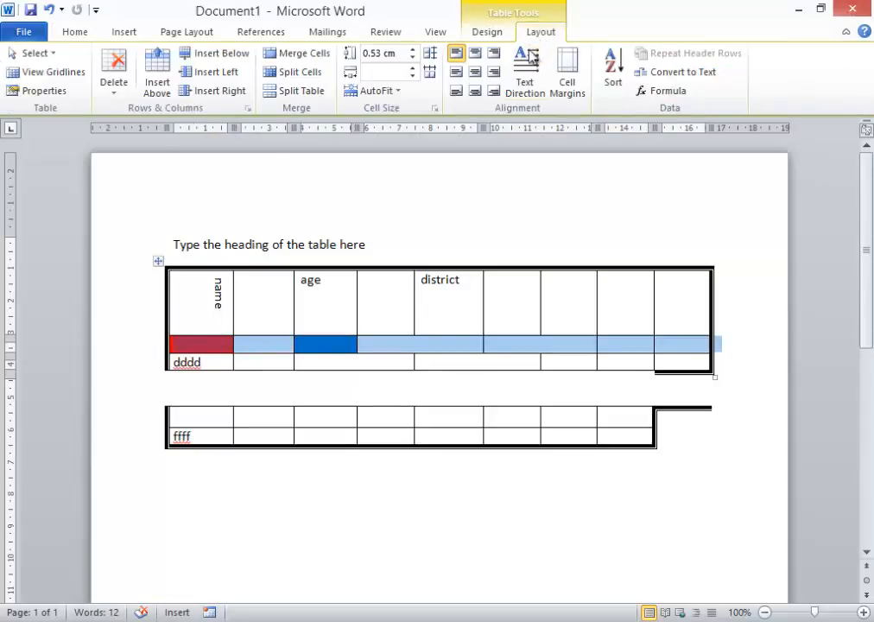
click(118, 78)
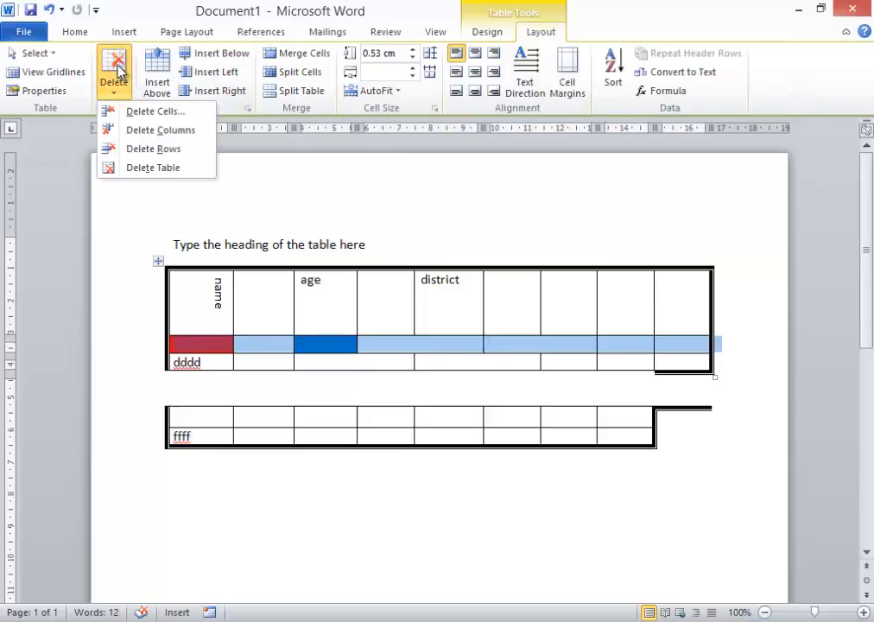
click(142, 151)
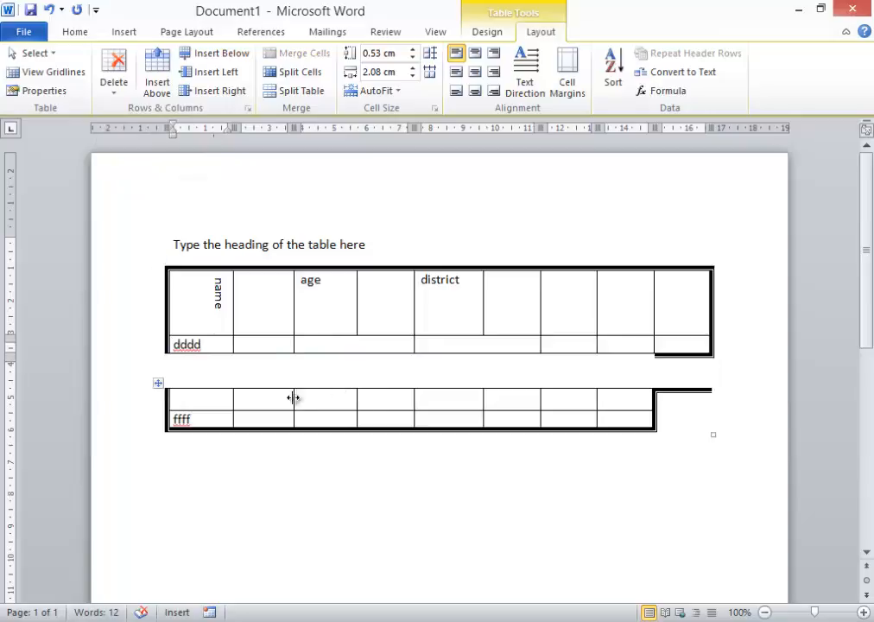
Step: Delete the blank first row of the lower table
click(155, 404)
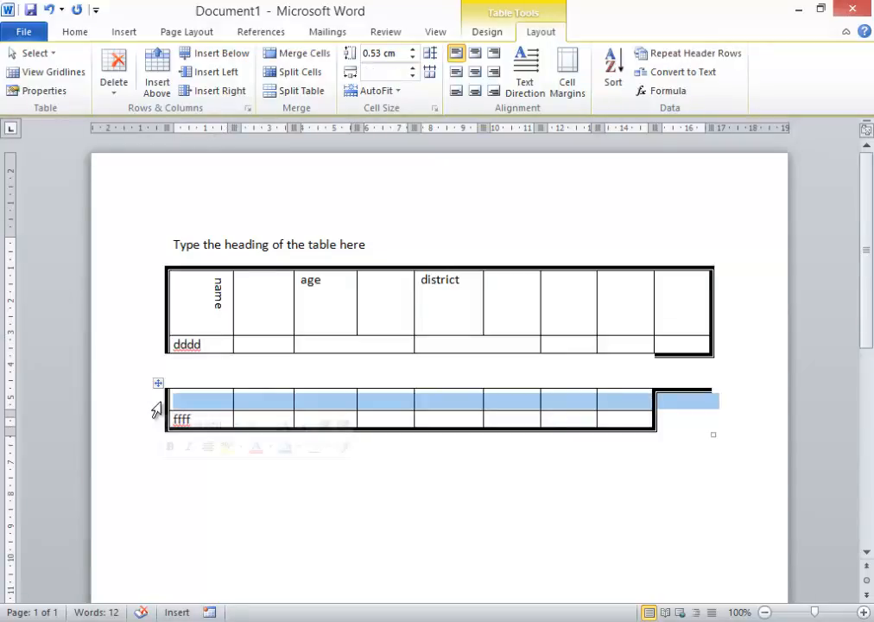
right_click(203, 409)
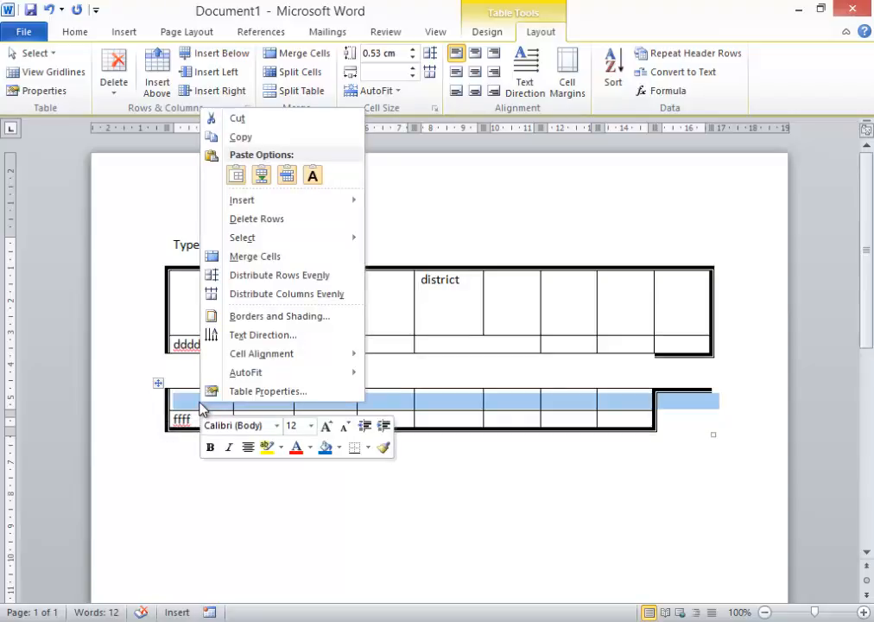
click(259, 221)
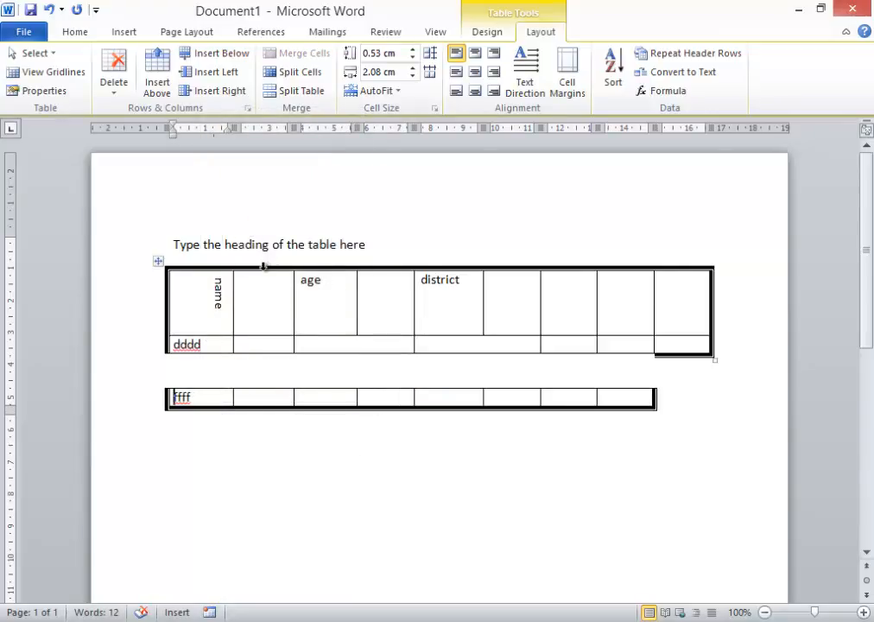
Step: Delete the blank column between 'name' and 'age' in the upper table
click(263, 266)
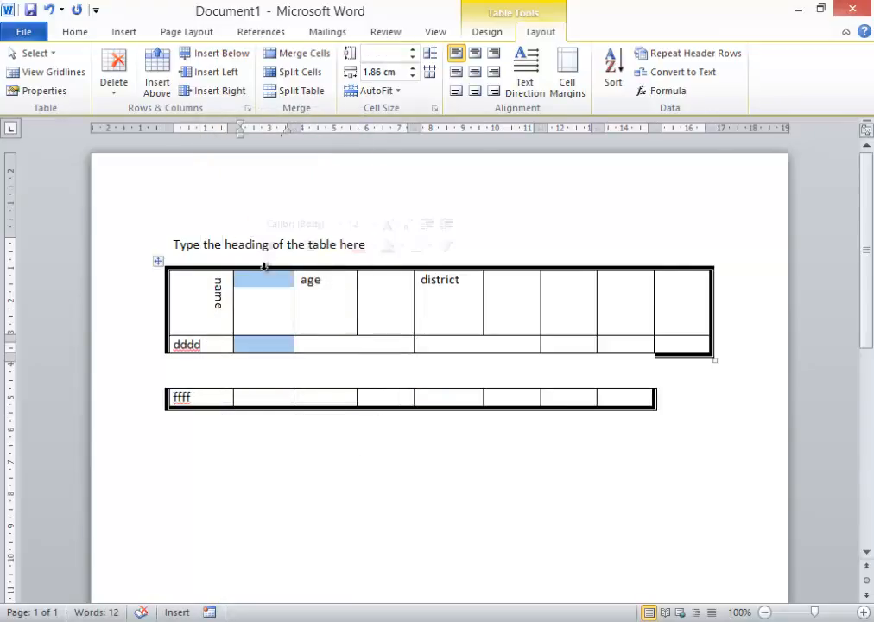
click(119, 69)
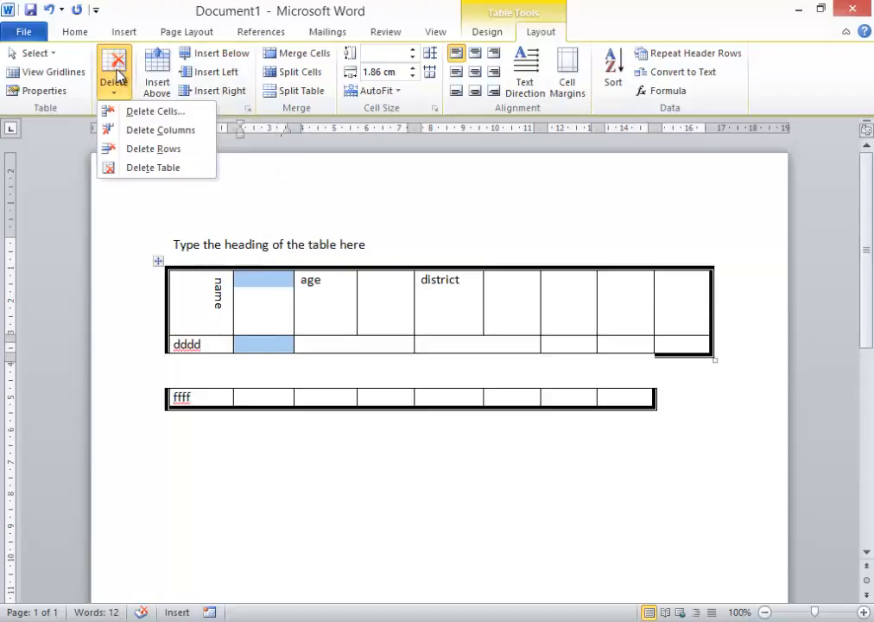
click(157, 137)
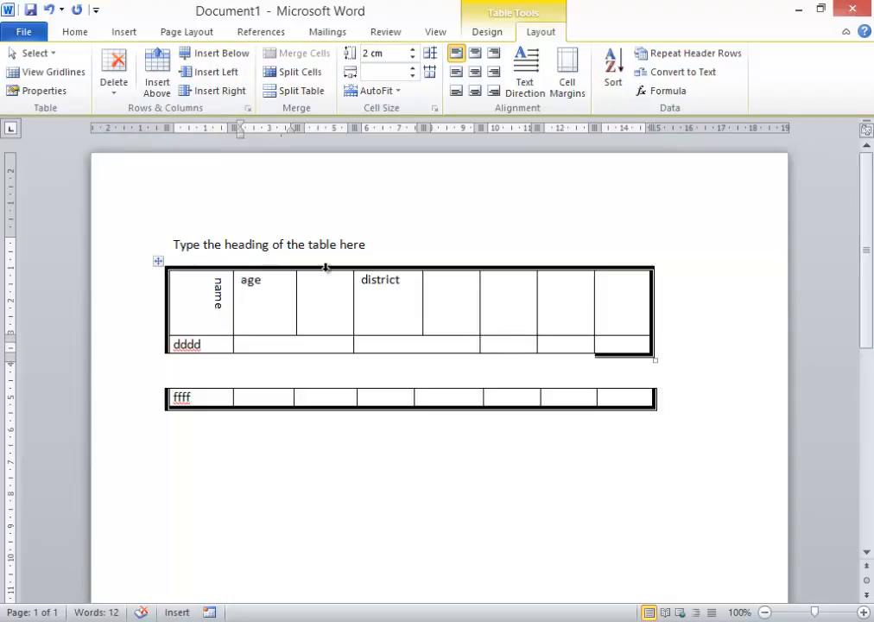
Step: Delete the four columns from 'age' through the blank column after 'district' in the upper table
click(325, 268)
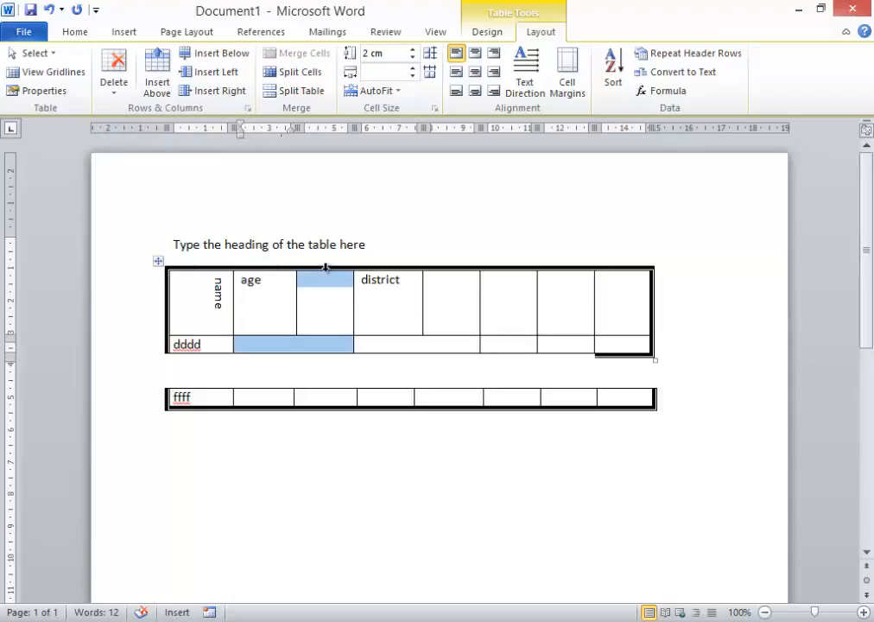
drag(259, 268, 478, 279)
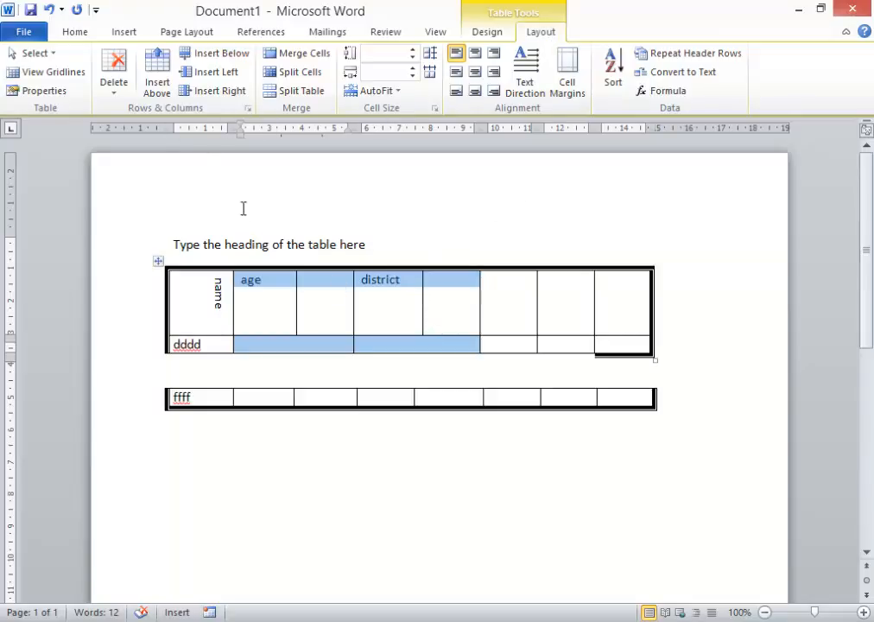
click(117, 89)
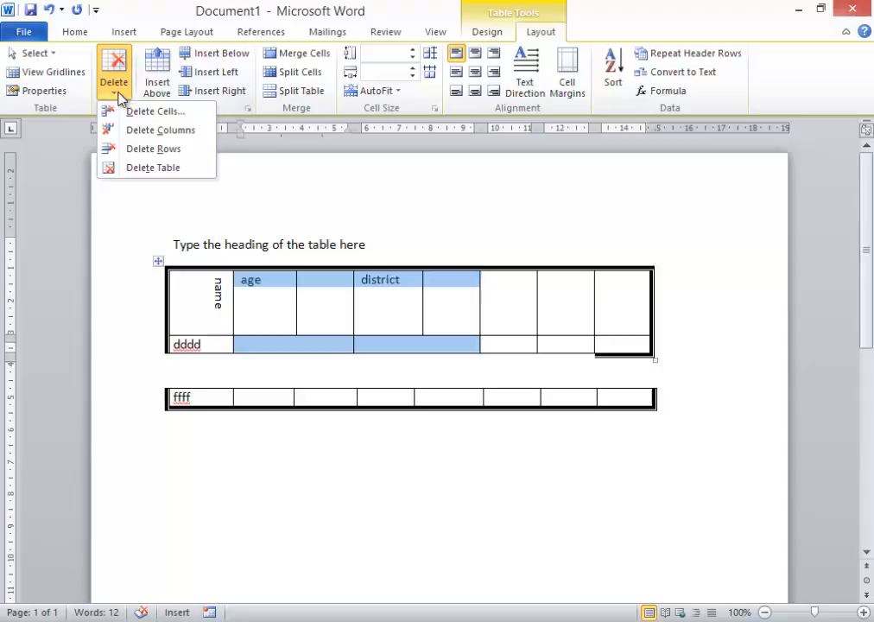
click(150, 130)
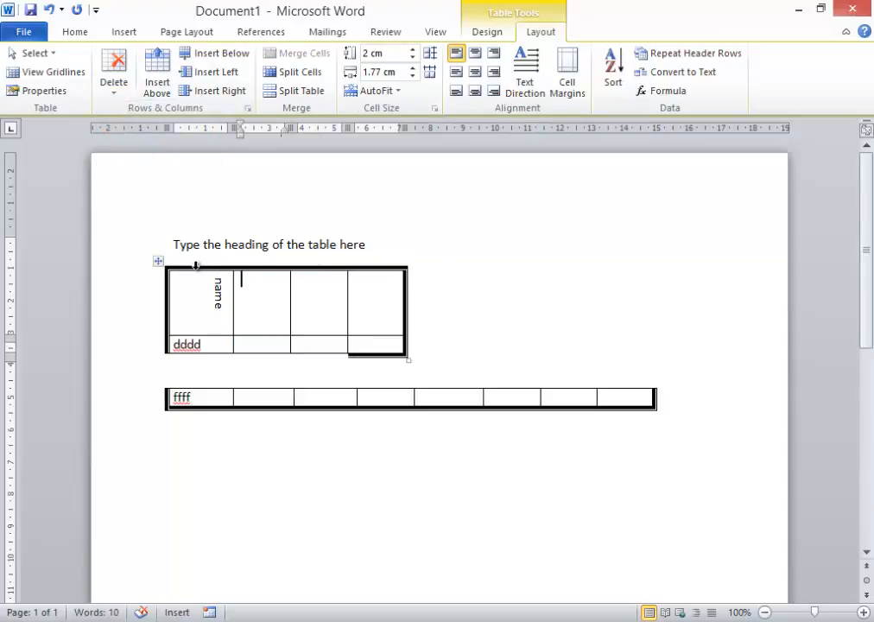
Step: Delete the three columns to the right of 'ffff' in the lower table
drag(249, 384, 372, 400)
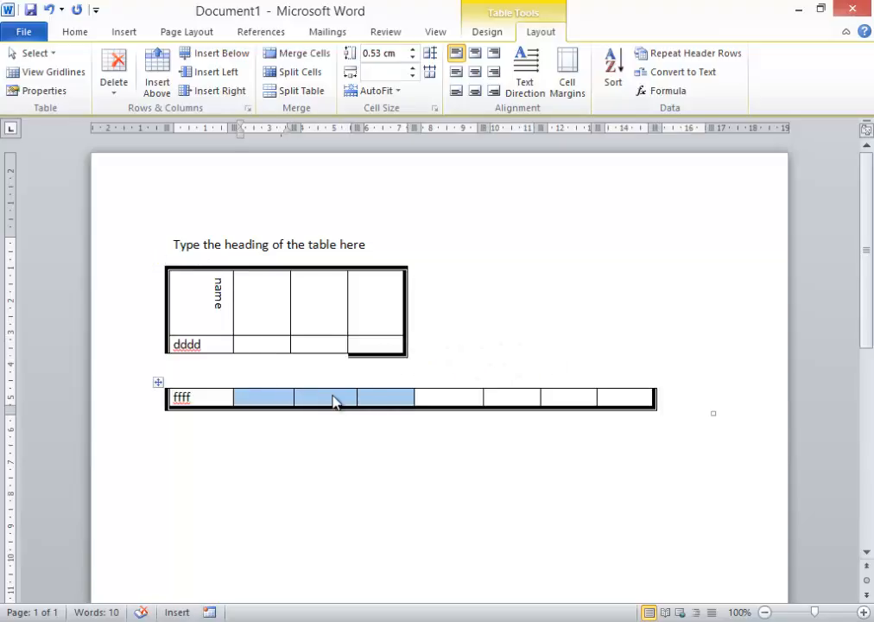
right_click(335, 401)
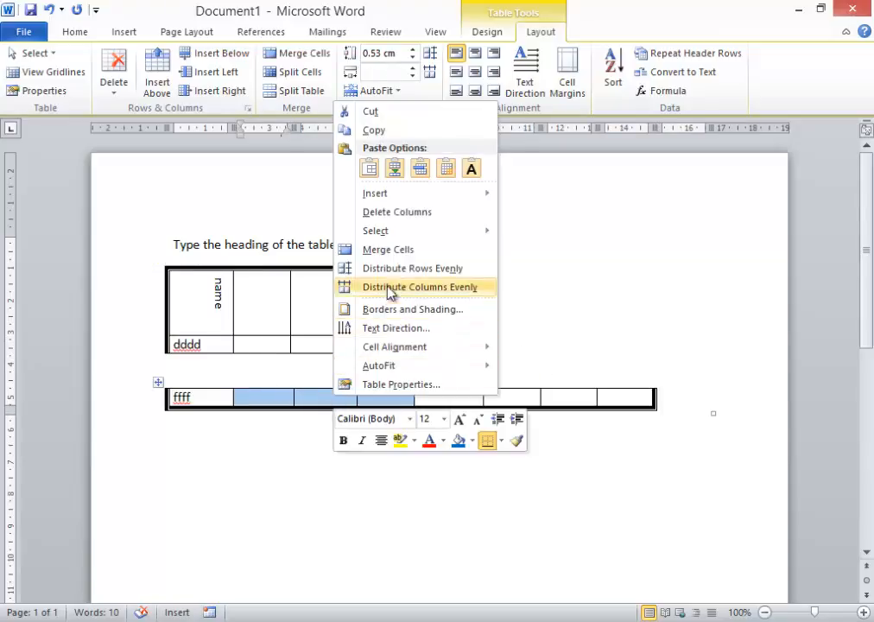
click(412, 213)
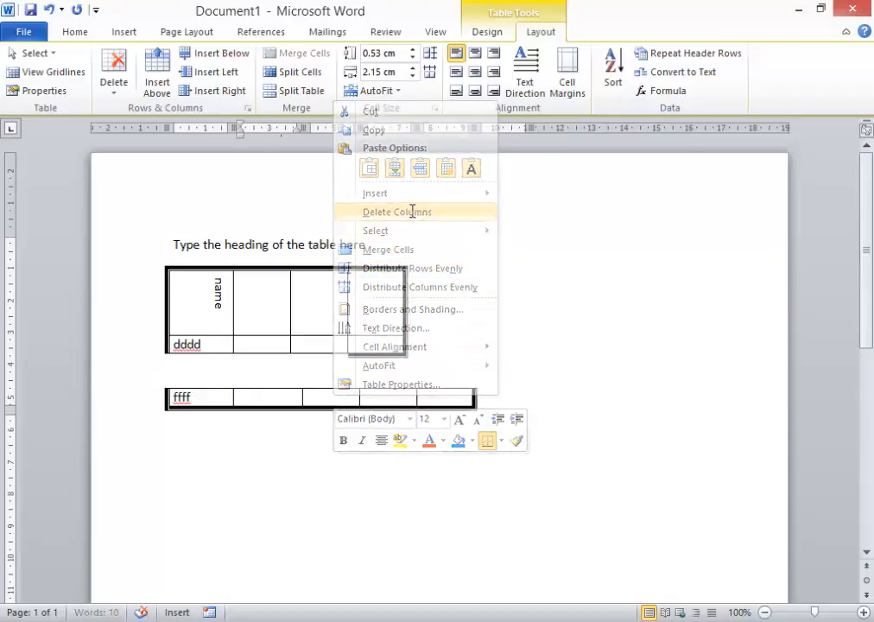